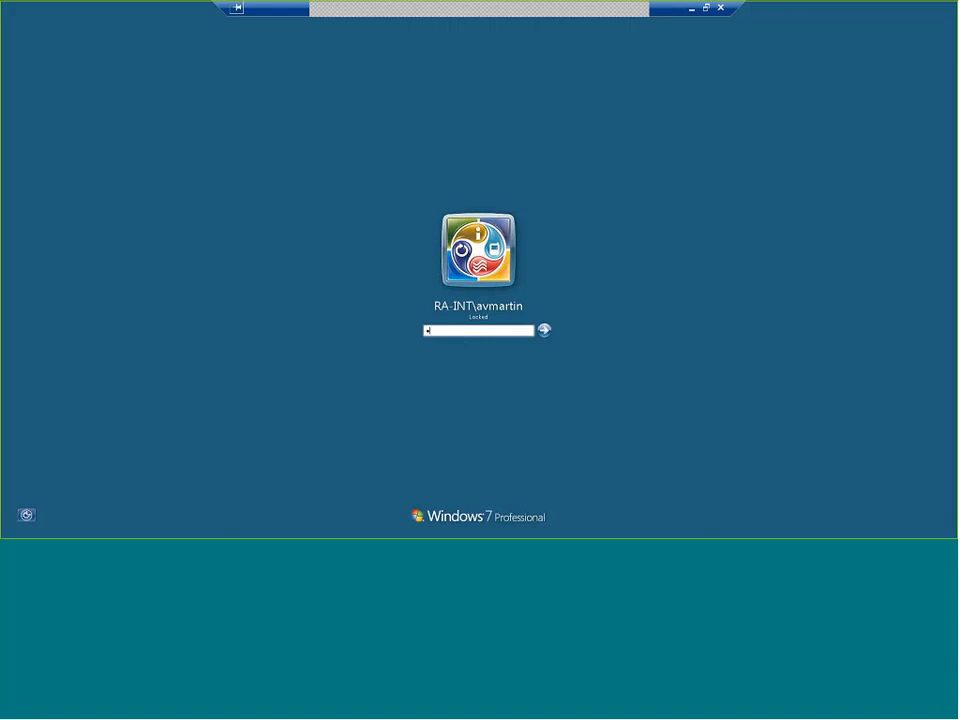
Unlock the Windows session by entering the account password.
{"action": "type", "text": "•••••••"}
{"action": "key", "text": "Return"}
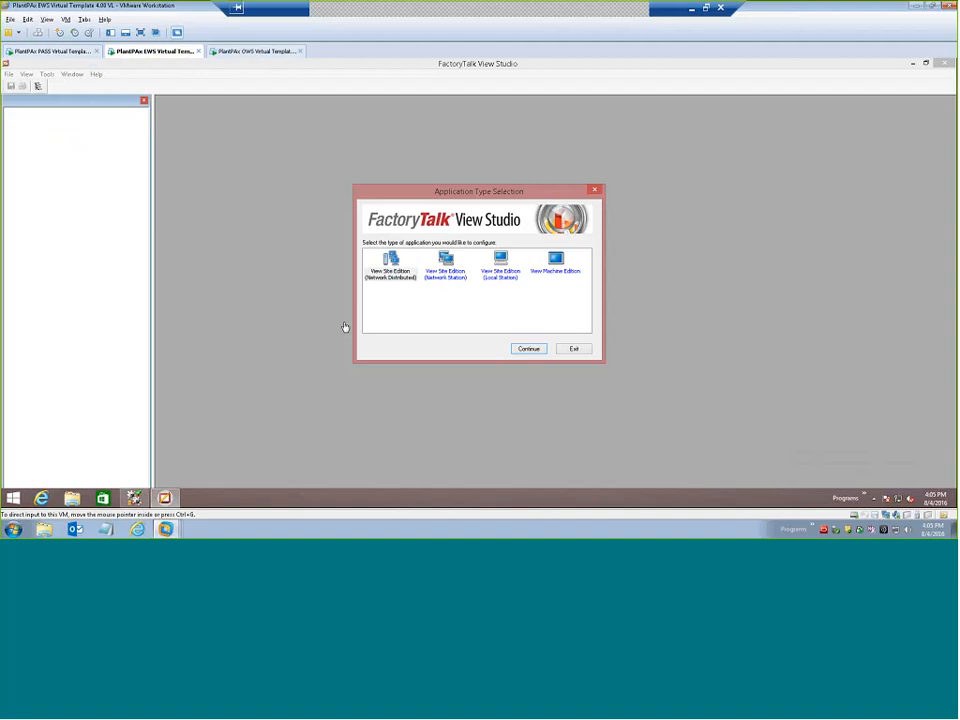
Create a new View Site Edition (Network Distributed) application named Demo_Application.
{"action": "left_click", "coordinate": [398, 278]}
{"action": "left_click", "coordinate": [397, 276]}
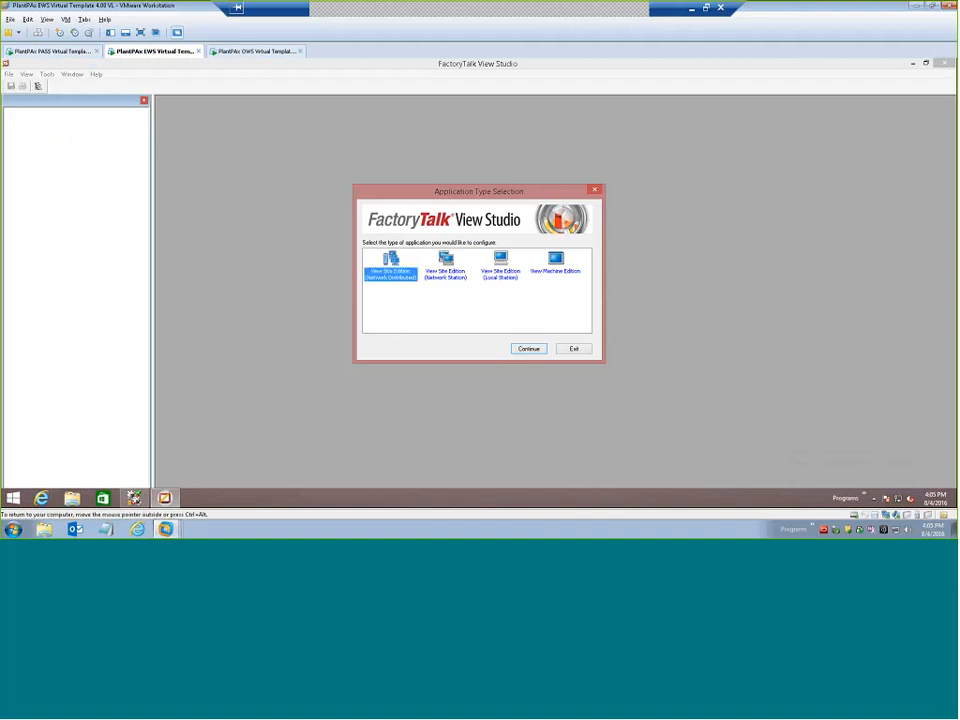
{"action": "left_click", "coordinate": [527, 349]}
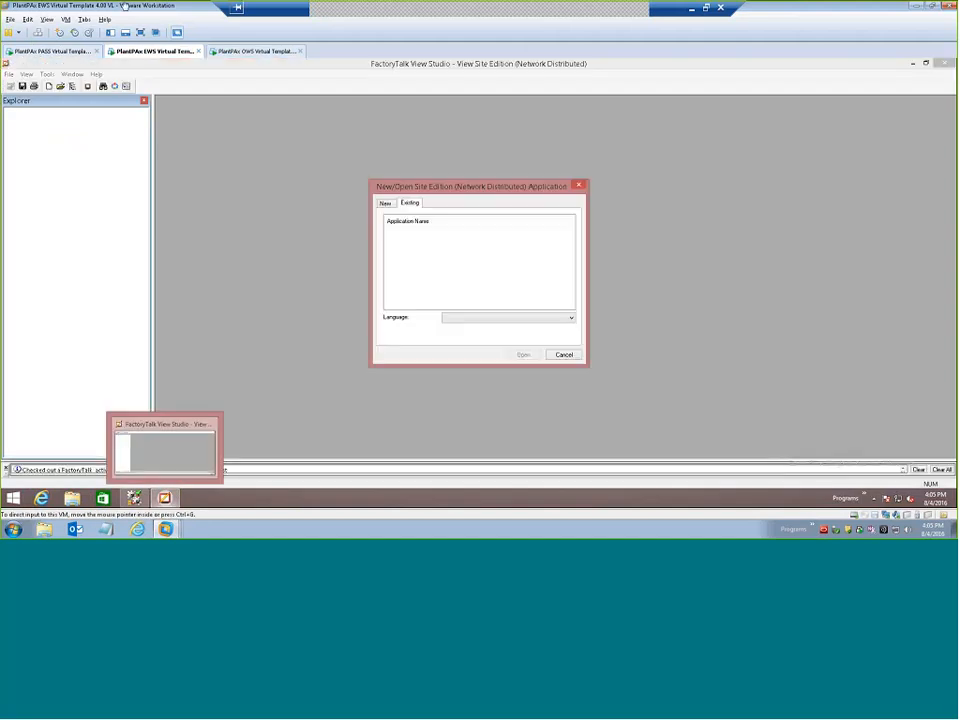
{"action": "left_click", "coordinate": [386, 206]}
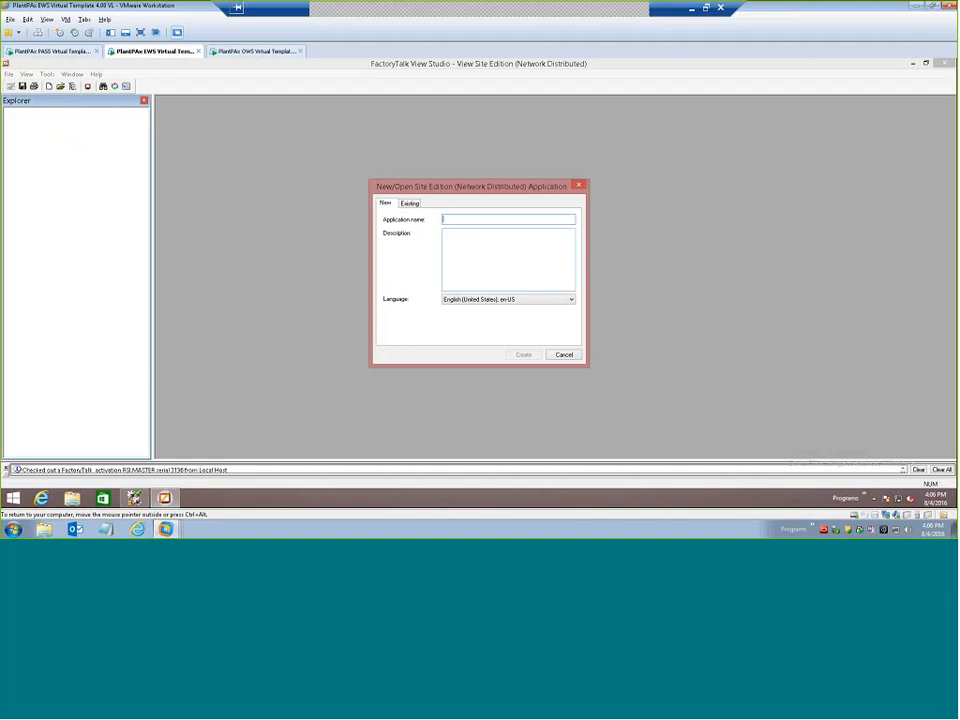
{"action": "type", "text": "P"}
{"action": "type", "text": "Demo_"}
{"action": "type", "text": "App"}
{"action": "type", "text": "lication"}
{"action": "left_click", "coordinate": [523, 355]}
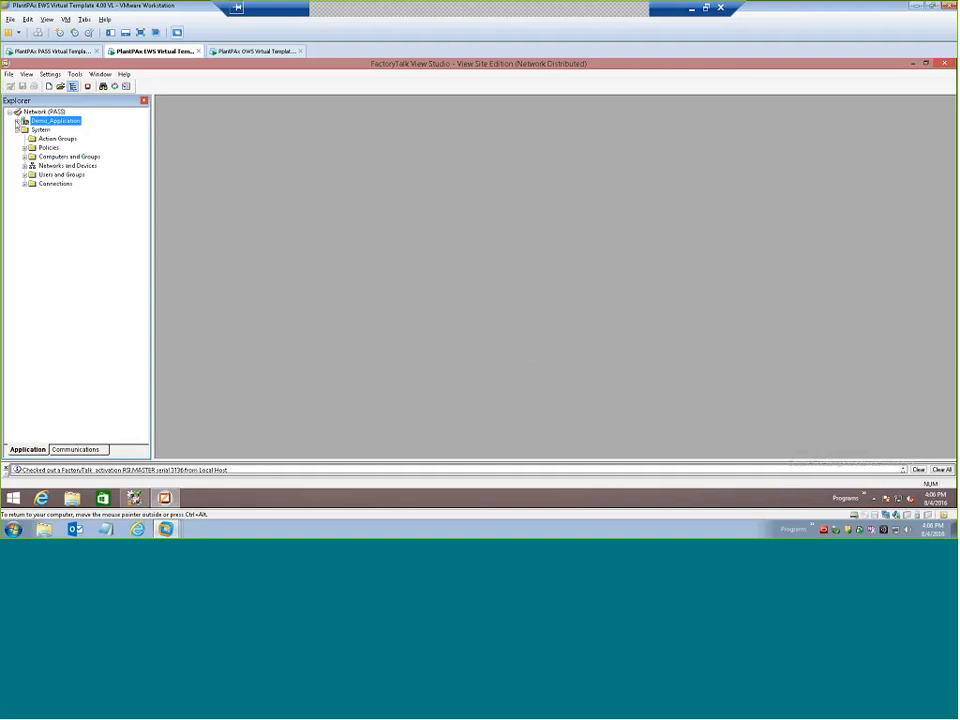
Add a new area named HMI_Area to Demo_Application.
{"action": "double_click", "coordinate": [48, 121]}
{"action": "right_click", "coordinate": [48, 122]}
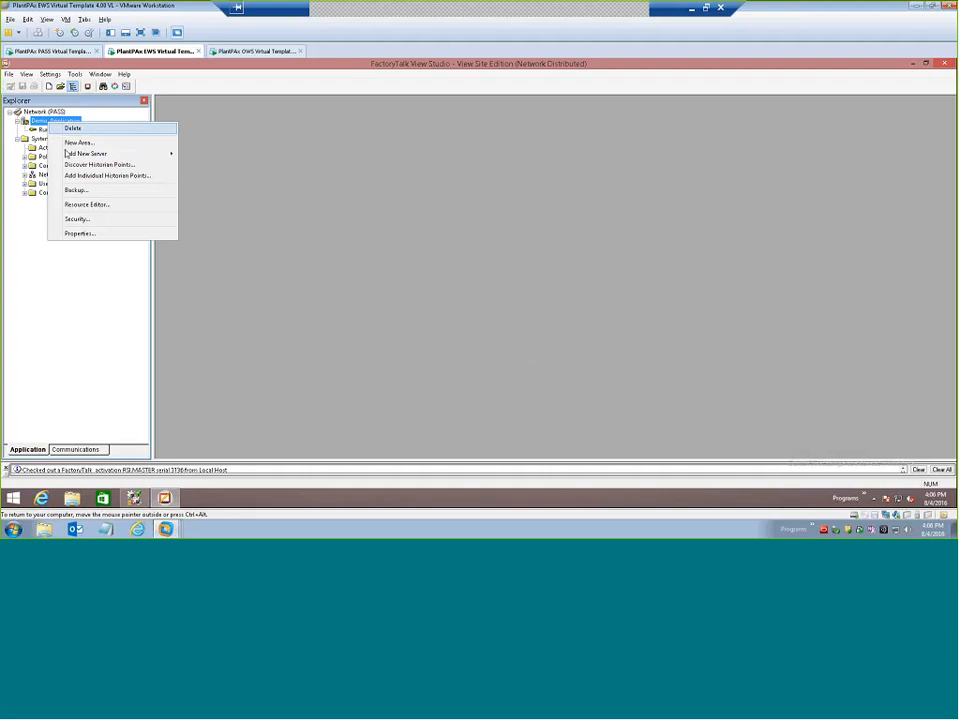
{"action": "mouse_move", "coordinate": [70, 154]}
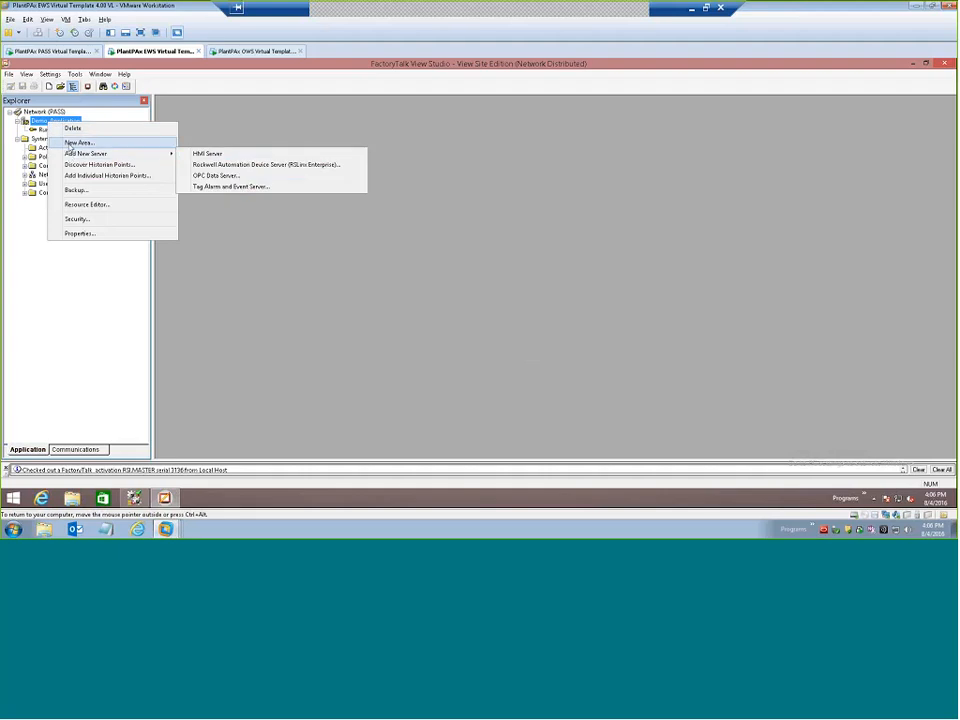
{"action": "left_click", "coordinate": [69, 143]}
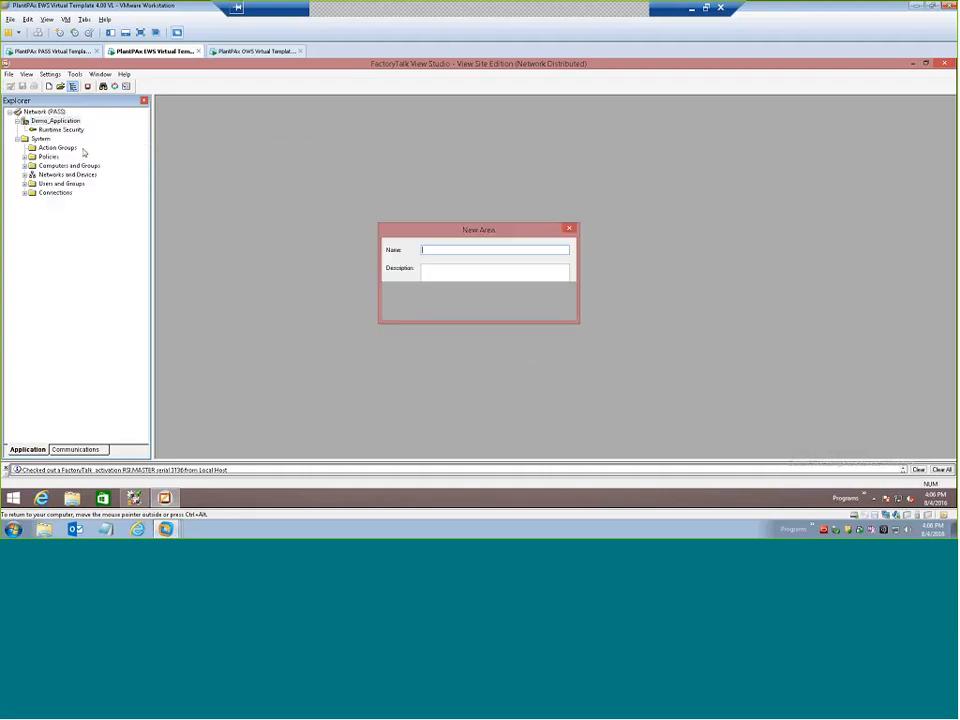
{"action": "type", "text": "HMI"}
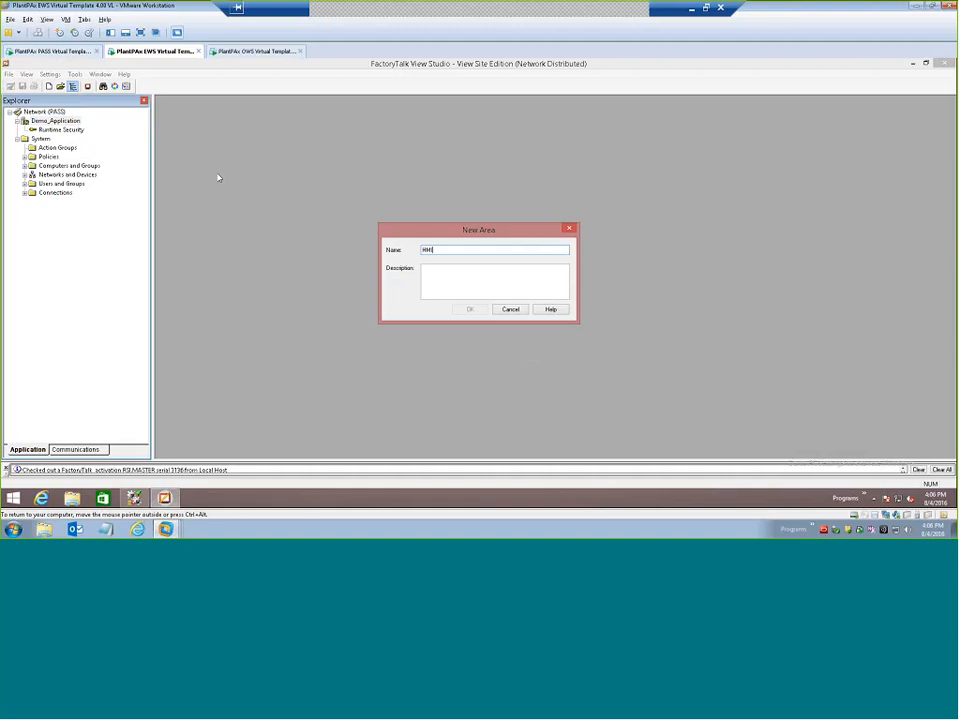
{"action": "type", "text": "_Area"}
{"action": "left_click", "coordinate": [470, 309]}
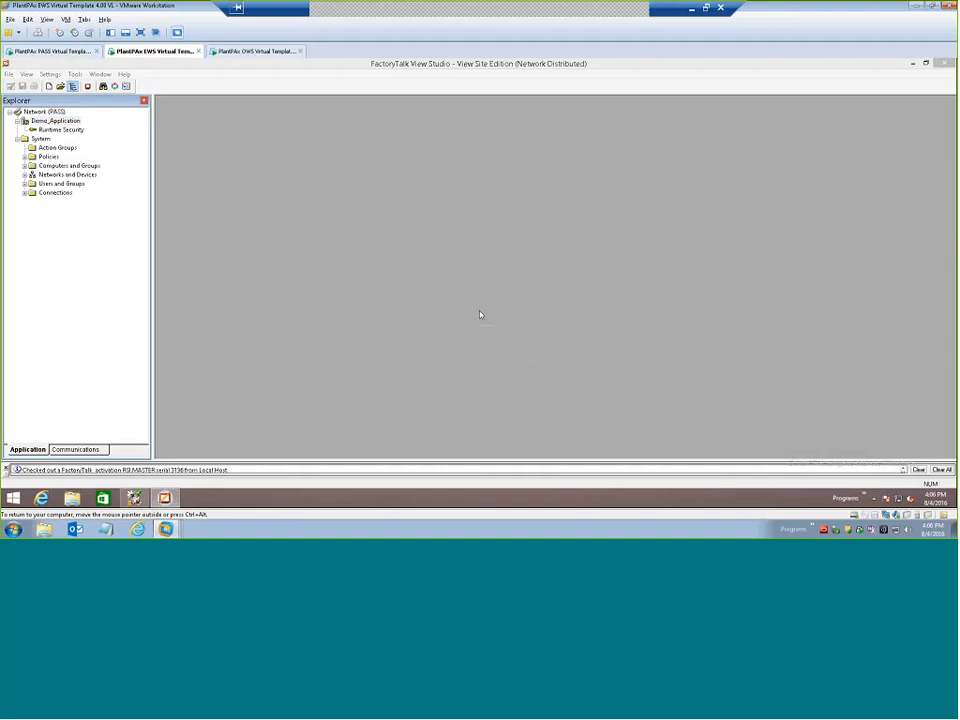
Add a new area named Data_Area to Demo_Application.
{"action": "right_click", "coordinate": [47, 122]}
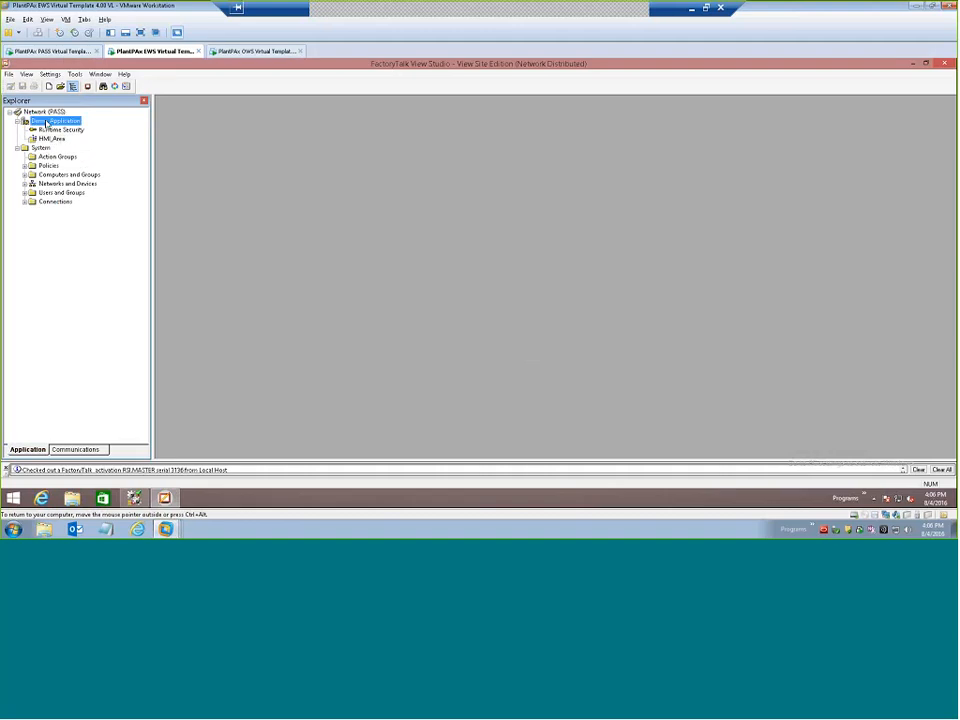
{"action": "left_click", "coordinate": [72, 141]}
{"action": "type", "text": "Data"}
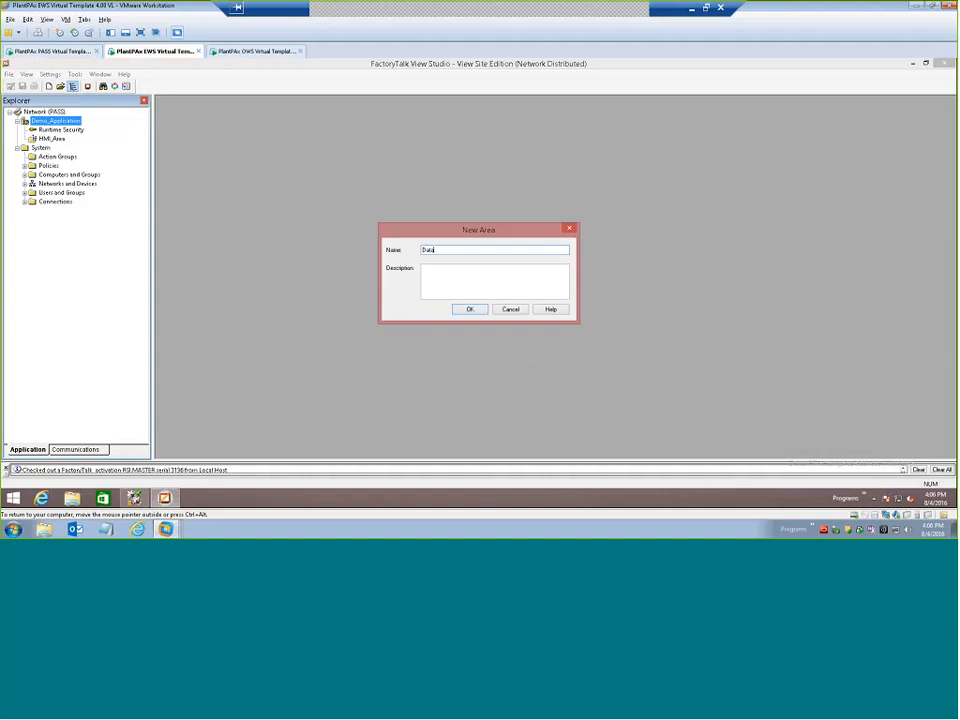
{"action": "type", "text": "_Area"}
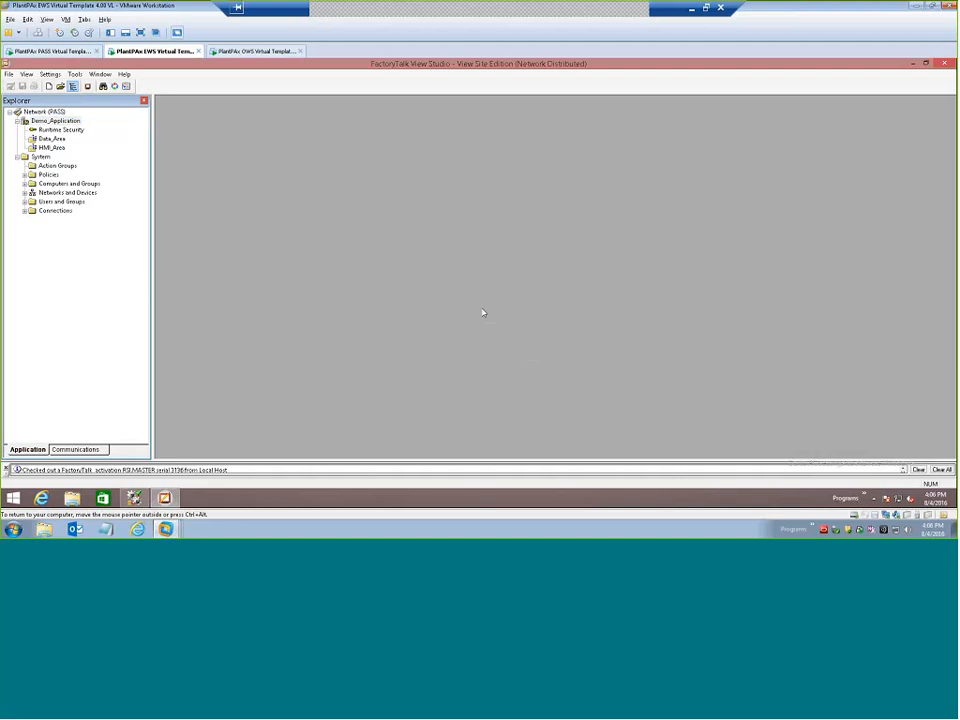
{"action": "left_click", "coordinate": [472, 309]}
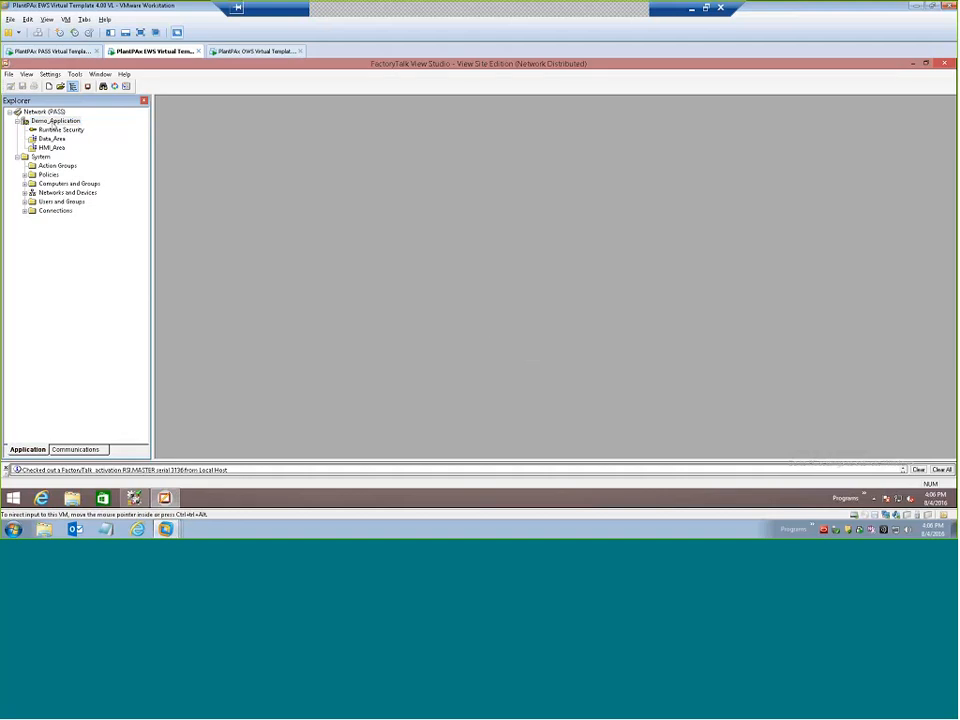
Add a new area named Alarm_Area to Demo_Application.
{"action": "left_click", "coordinate": [55, 121]}
{"action": "right_click", "coordinate": [55, 121]}
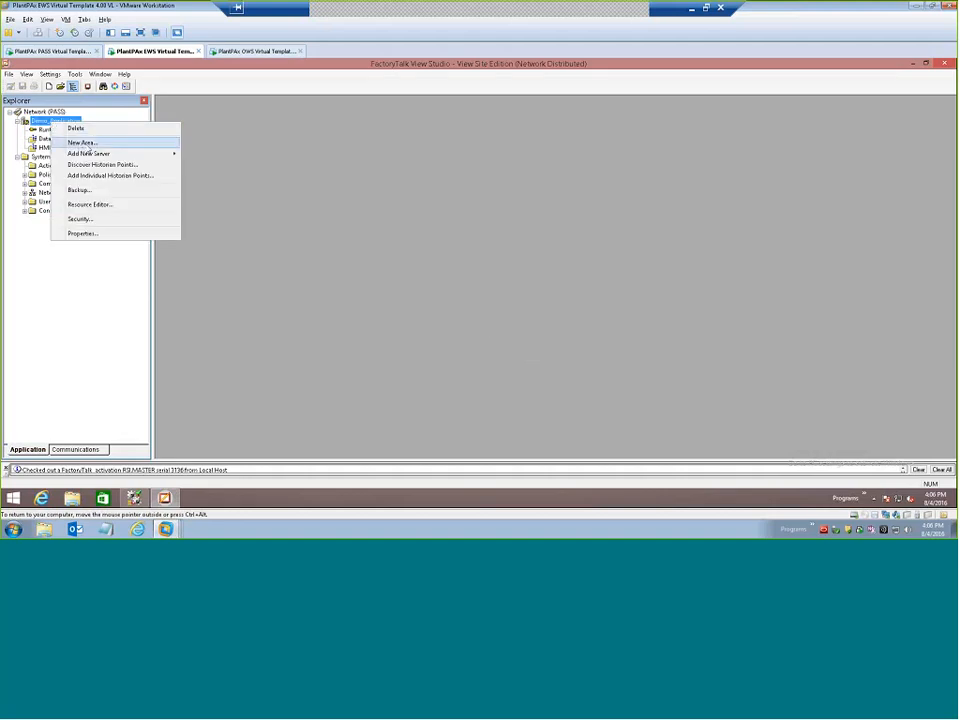
{"action": "left_click", "coordinate": [80, 141]}
{"action": "type", "text": "Alarm"}
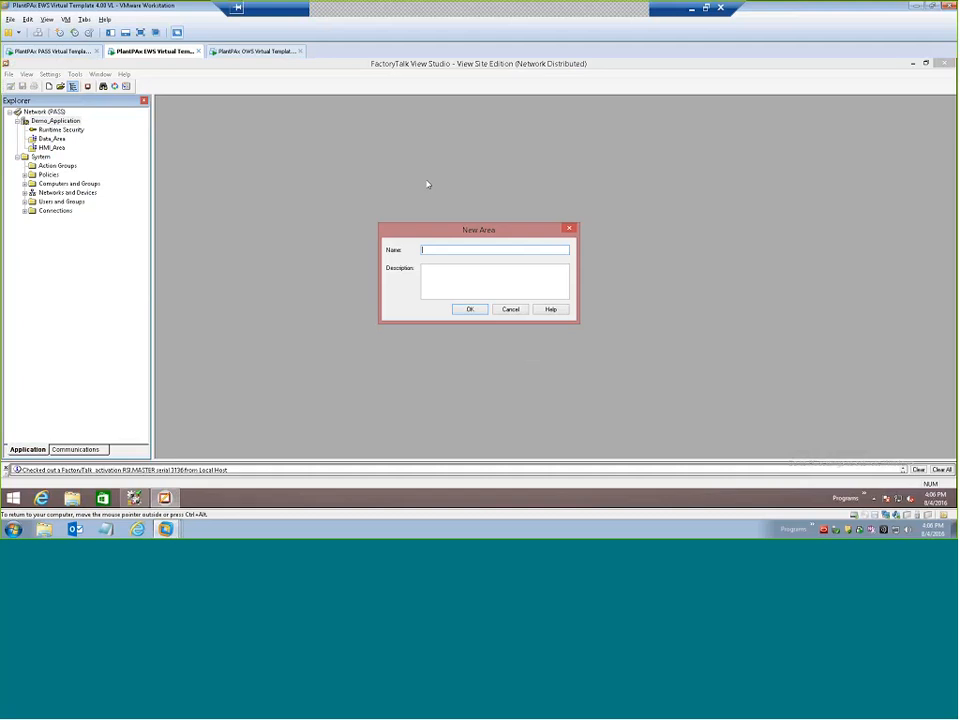
{"action": "type", "text": "_Area"}
{"action": "left_click", "coordinate": [469, 310]}
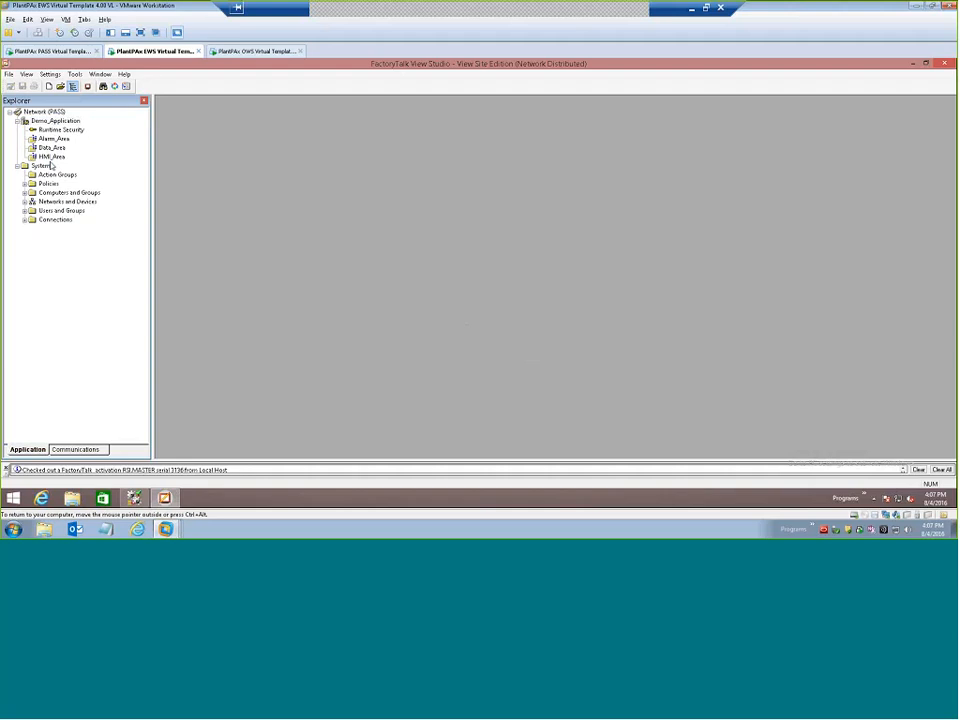
Start creating a new HMI server in HMI_Area and name it HMI_SVR.
{"action": "left_click", "coordinate": [52, 157]}
{"action": "right_click", "coordinate": [55, 161]}
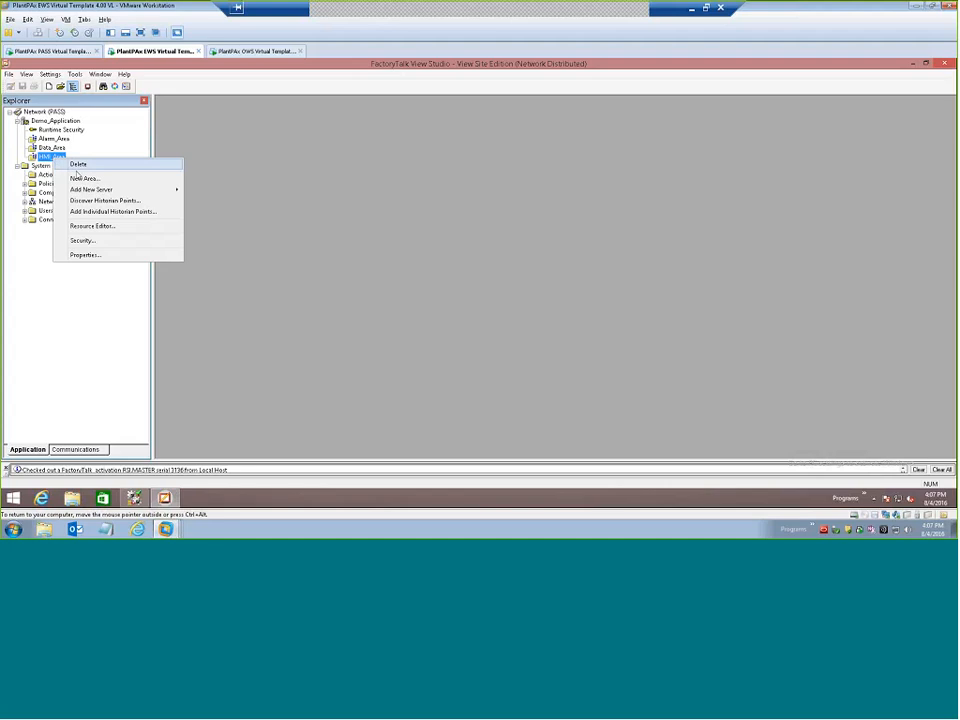
{"action": "mouse_move", "coordinate": [110, 189]}
{"action": "left_click", "coordinate": [203, 190]}
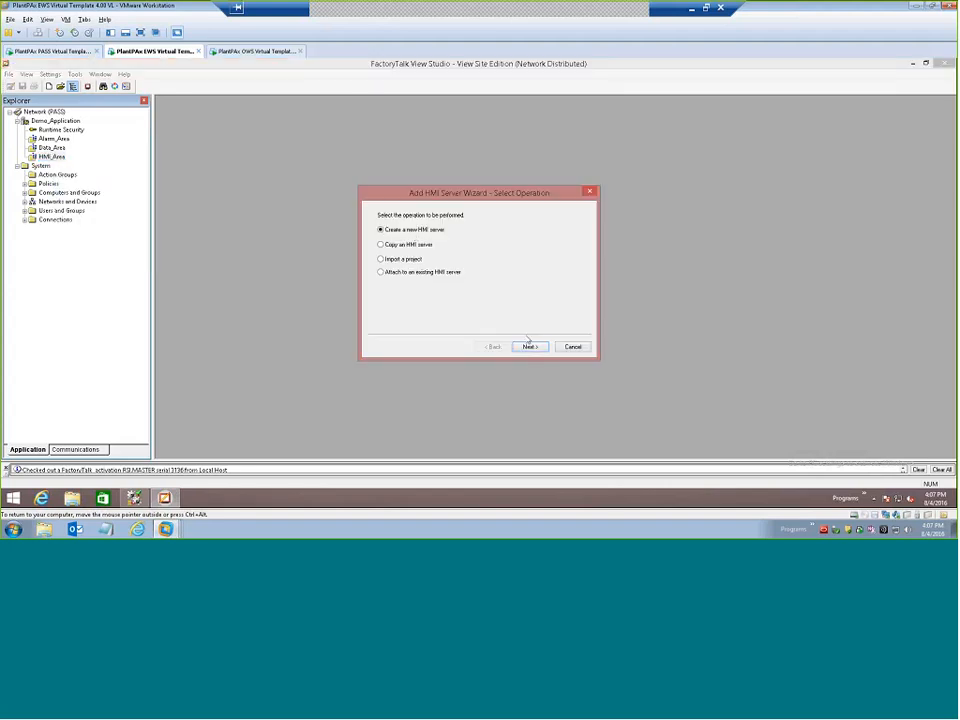
{"action": "left_click", "coordinate": [530, 347]}
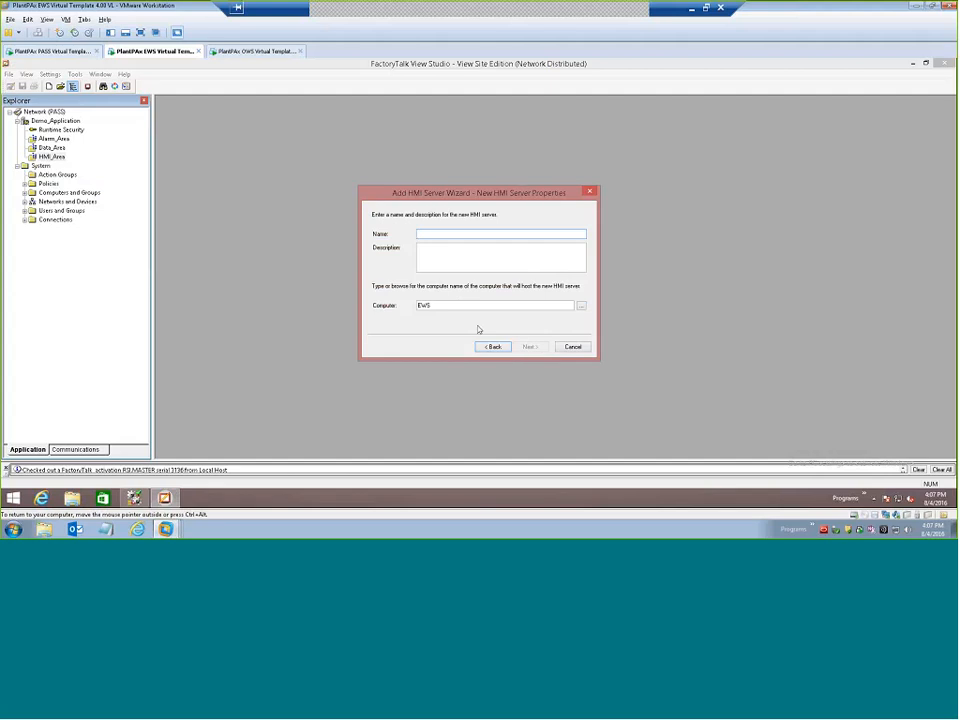
{"action": "type", "text": "HMI_SVR"}
Set PASS as the computer hosting the HMI server and create it without any controller instruction faceplates.
{"action": "left_click", "coordinate": [437, 305]}
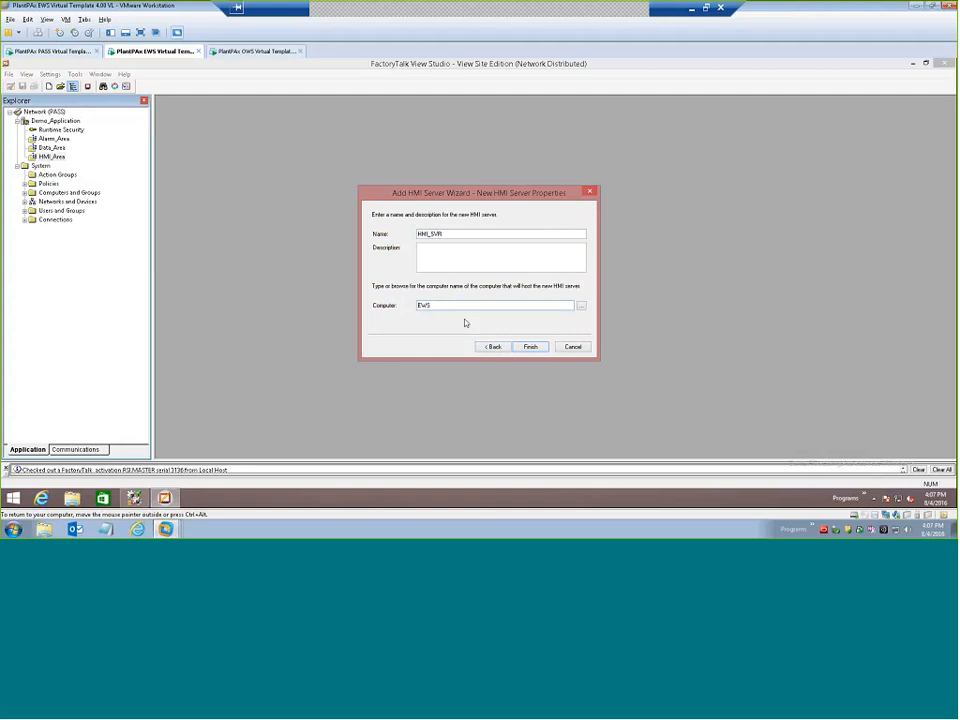
{"action": "key", "text": "BackSpace"}
{"action": "key", "text": "BackSpace"}
{"action": "key", "text": "BackSpace"}
{"action": "type", "text": "PASS"}
{"action": "left_click", "coordinate": [530, 346]}
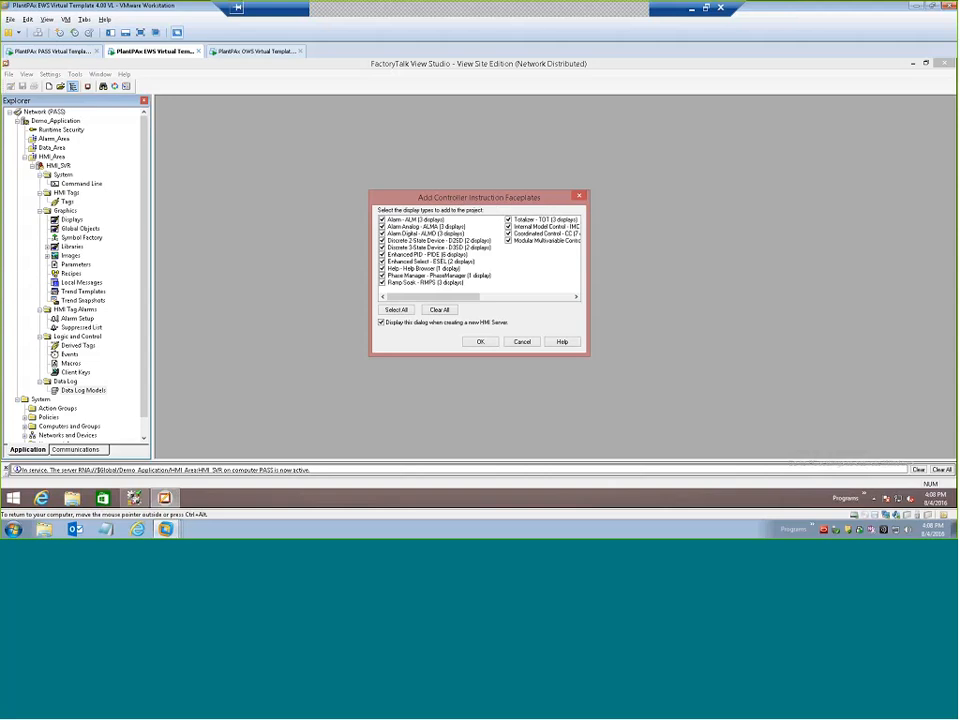
{"action": "left_click", "coordinate": [444, 312]}
{"action": "left_click", "coordinate": [481, 341]}
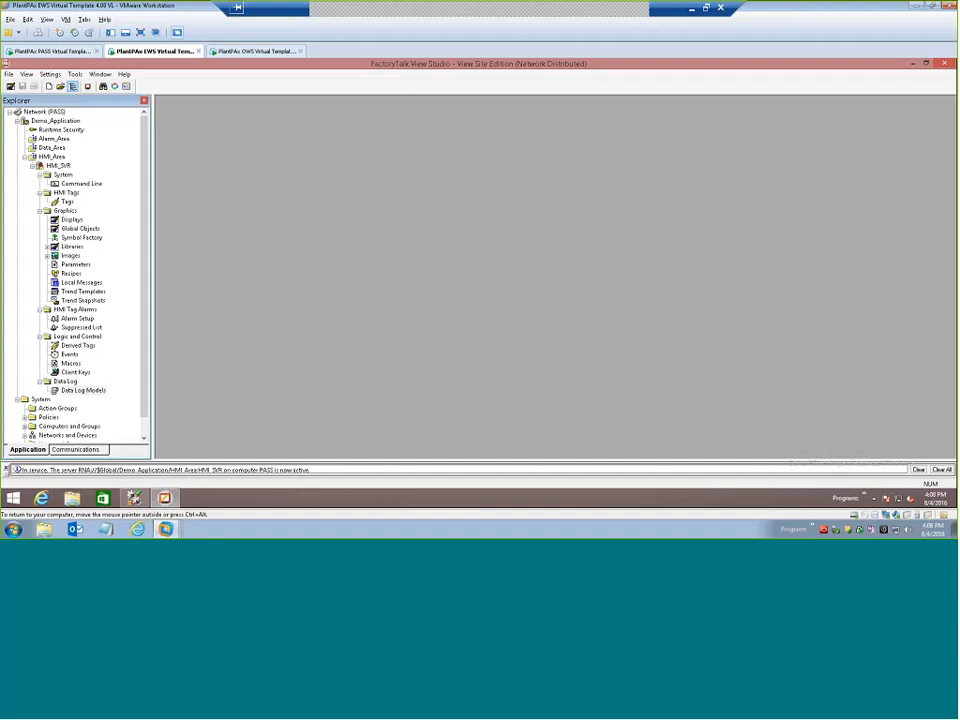
On the PASS virtual machine, check the HMI_SVR folder in C:\Users\Public\Documents\RSView Enterprise\SE\HMI Projects.
{"action": "left_click", "coordinate": [48, 50]}
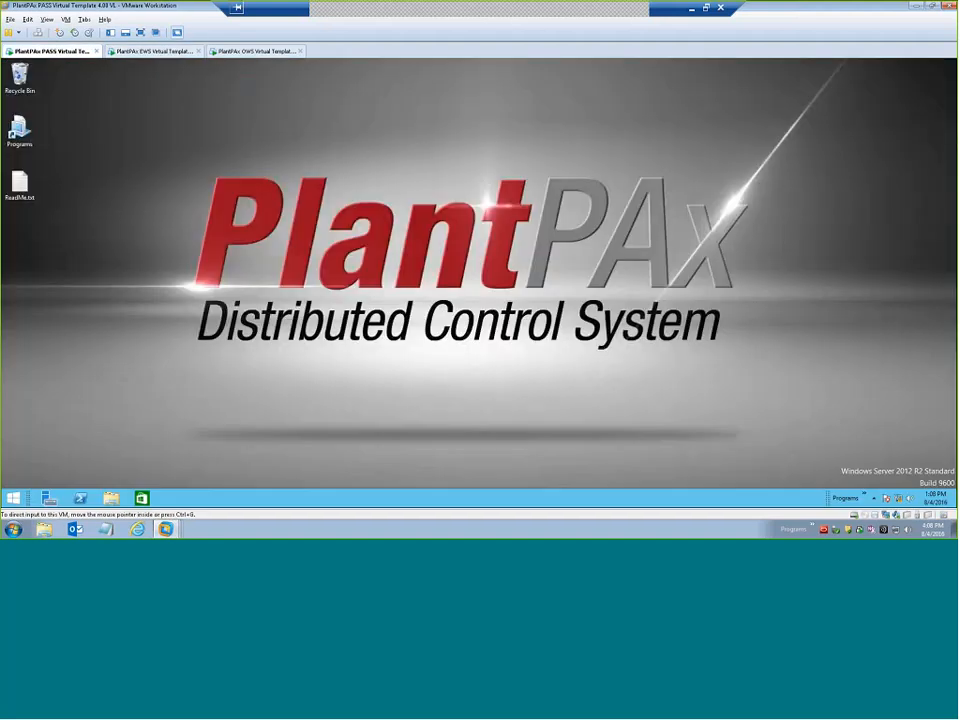
{"action": "left_click", "coordinate": [110, 499]}
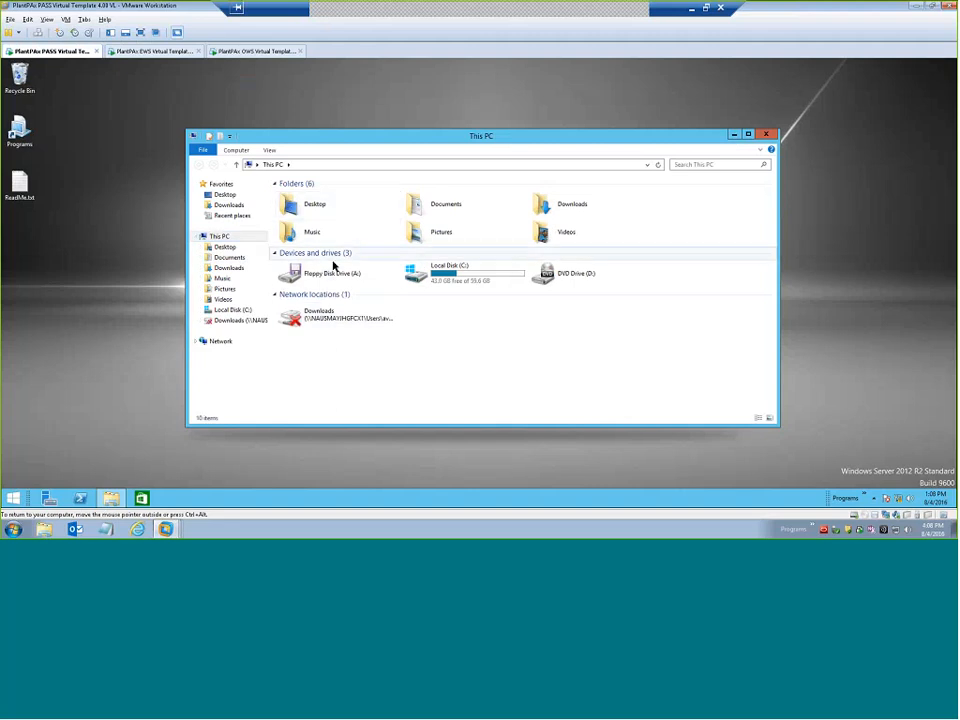
{"action": "double_click", "coordinate": [418, 272]}
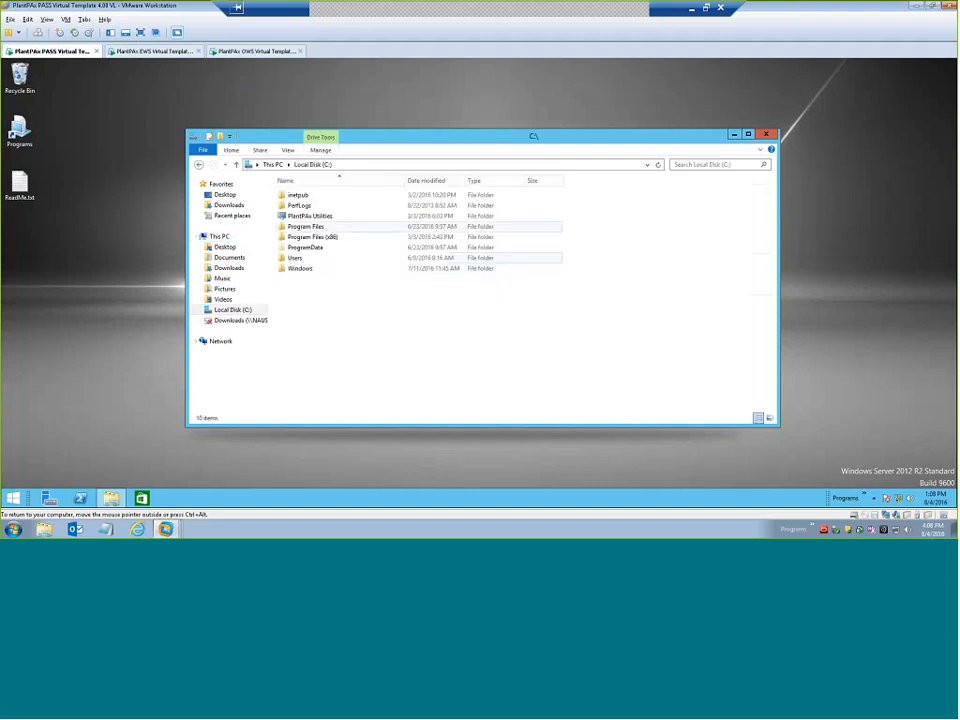
{"action": "double_click", "coordinate": [290, 258]}
{"action": "left_click", "coordinate": [297, 260]}
{"action": "double_click", "coordinate": [296, 268]}
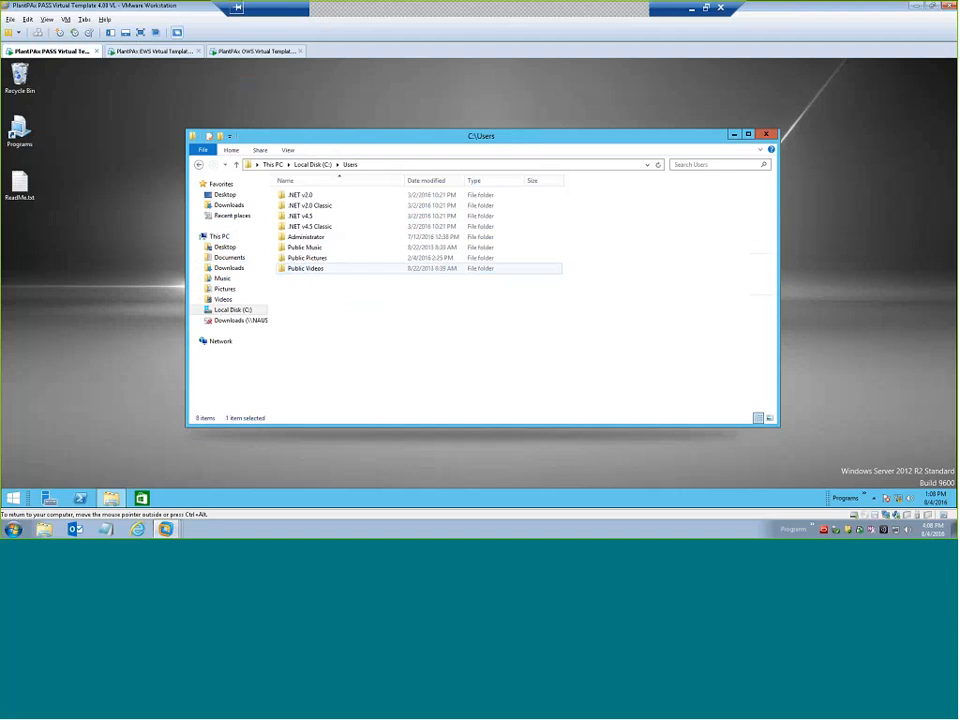
{"action": "double_click", "coordinate": [303, 228]}
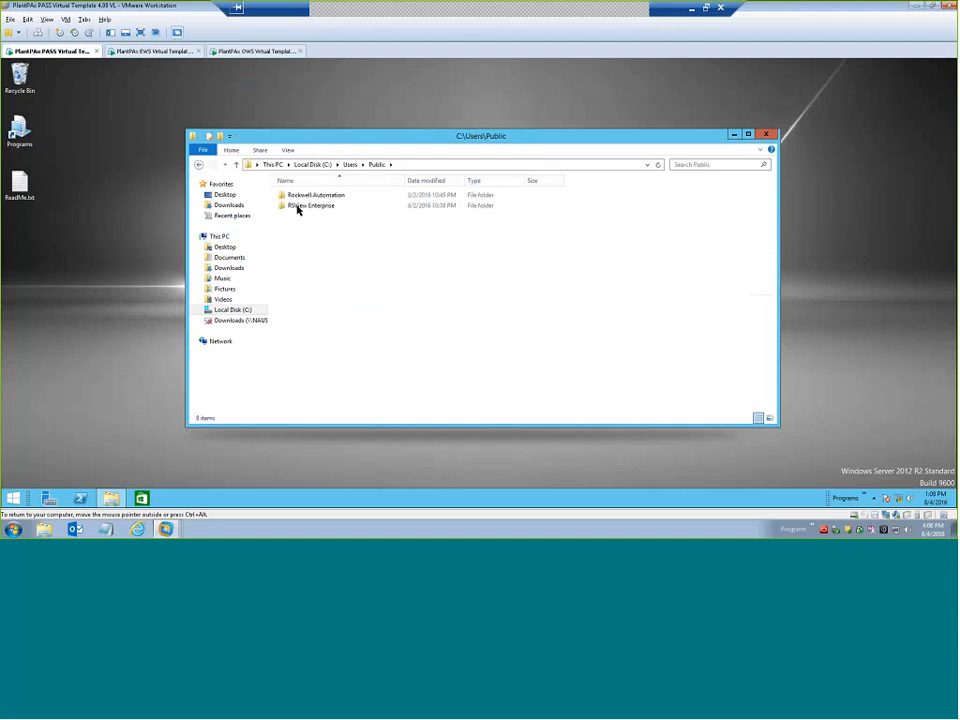
{"action": "double_click", "coordinate": [298, 207]}
{"action": "double_click", "coordinate": [297, 217]}
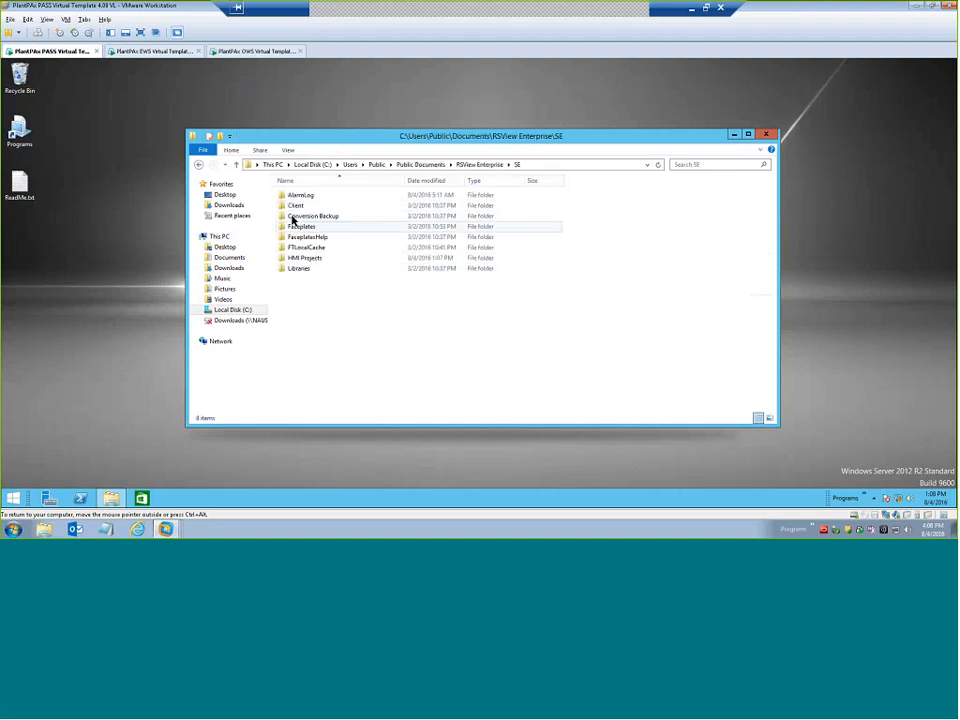
{"action": "double_click", "coordinate": [300, 257]}
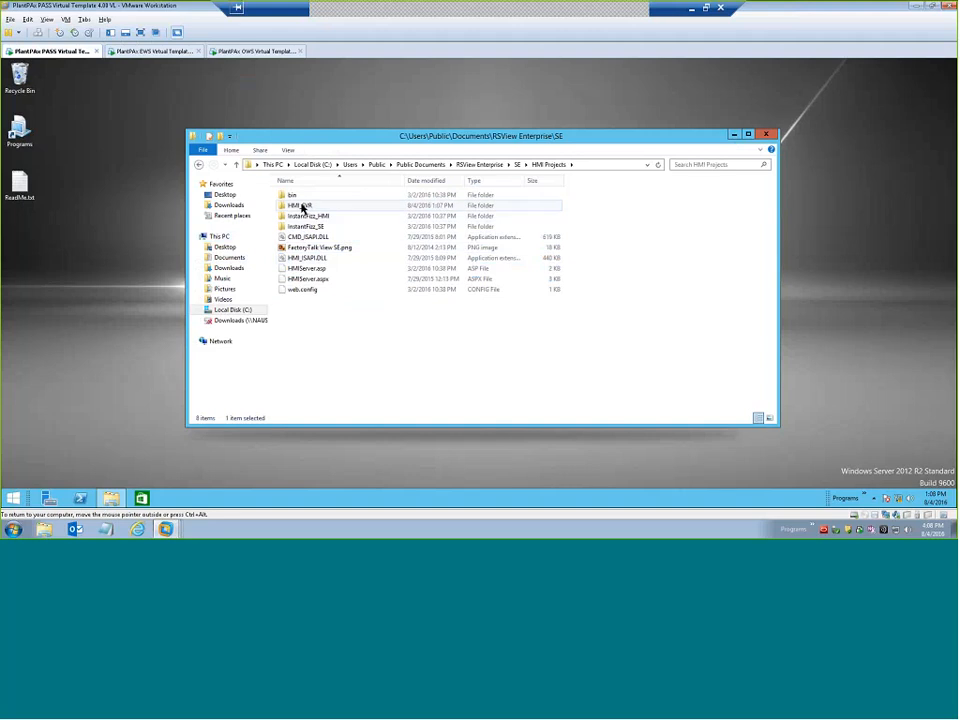
{"action": "left_click", "coordinate": [303, 206]}
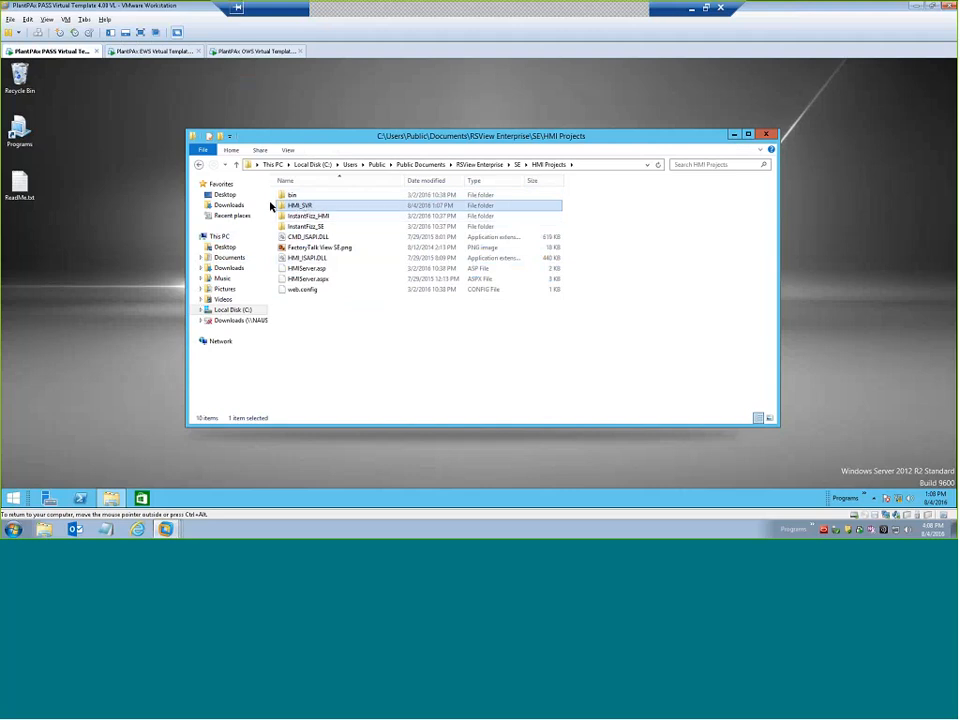
{"action": "left_click", "coordinate": [765, 134]}
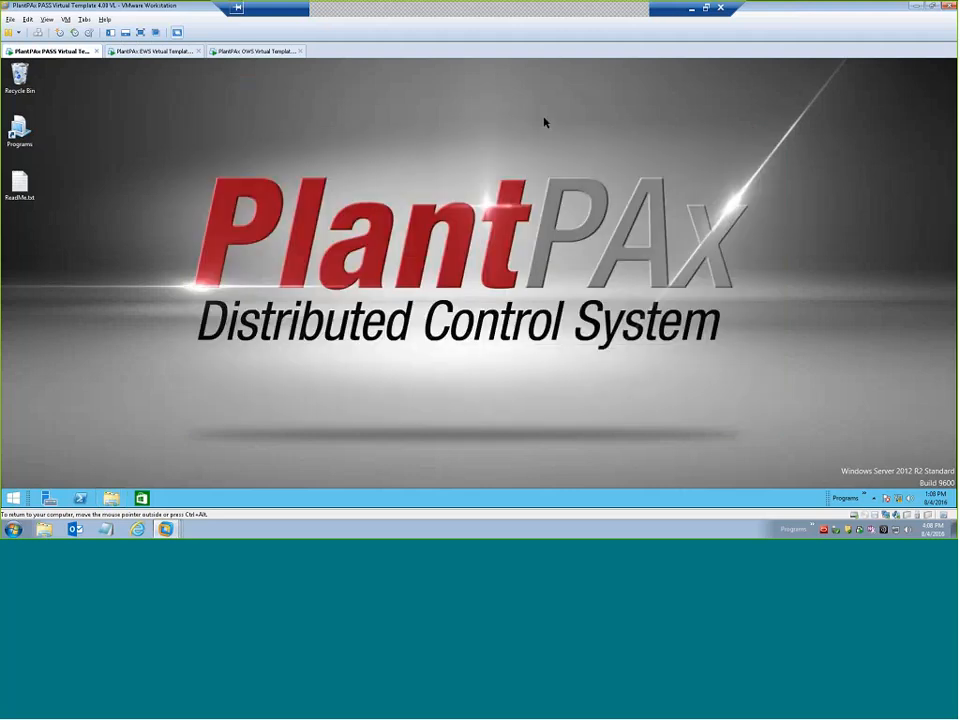
On the EWS virtual machine, start adding a Rockwell Automation Device Server (RSLinx Enterprise) to Data_Area and set PASS as its host computer.
{"action": "left_click", "coordinate": [152, 51]}
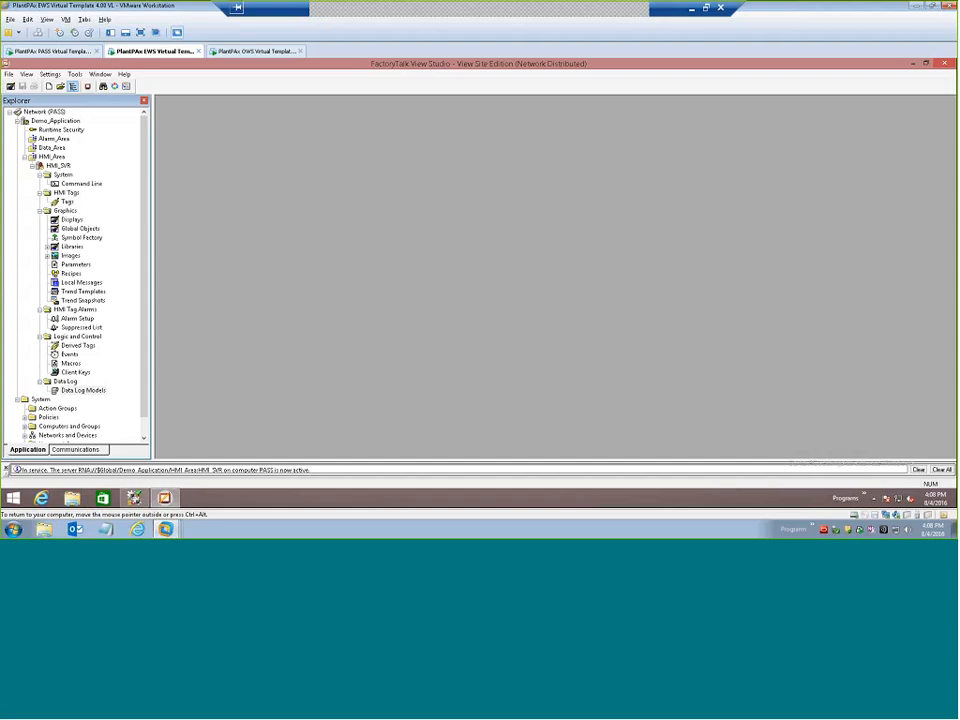
{"action": "left_click", "coordinate": [24, 157]}
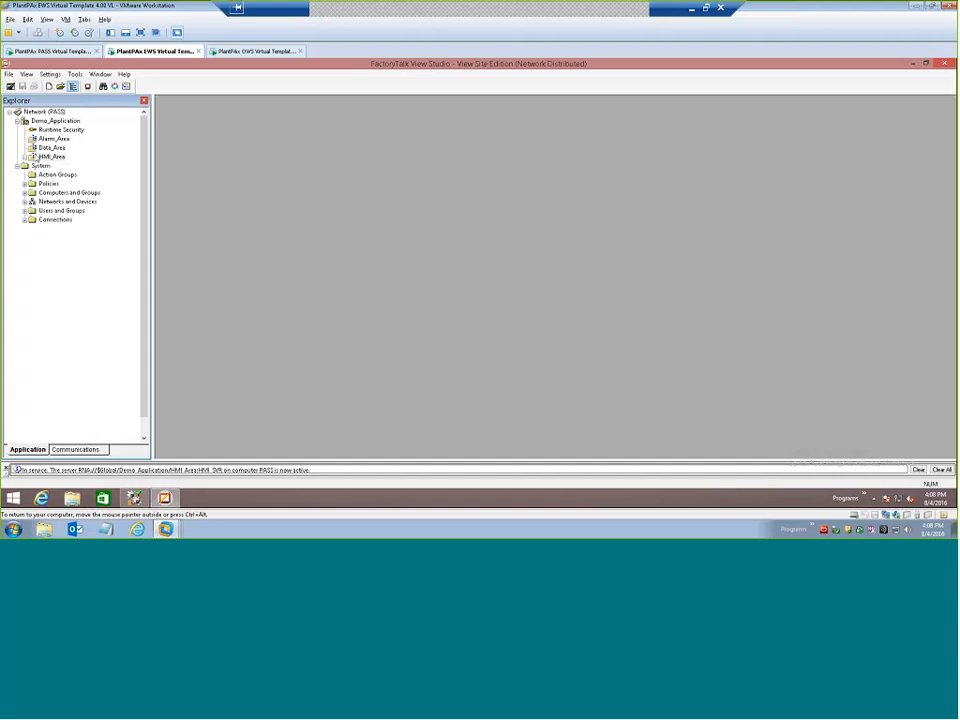
{"action": "right_click", "coordinate": [53, 147]}
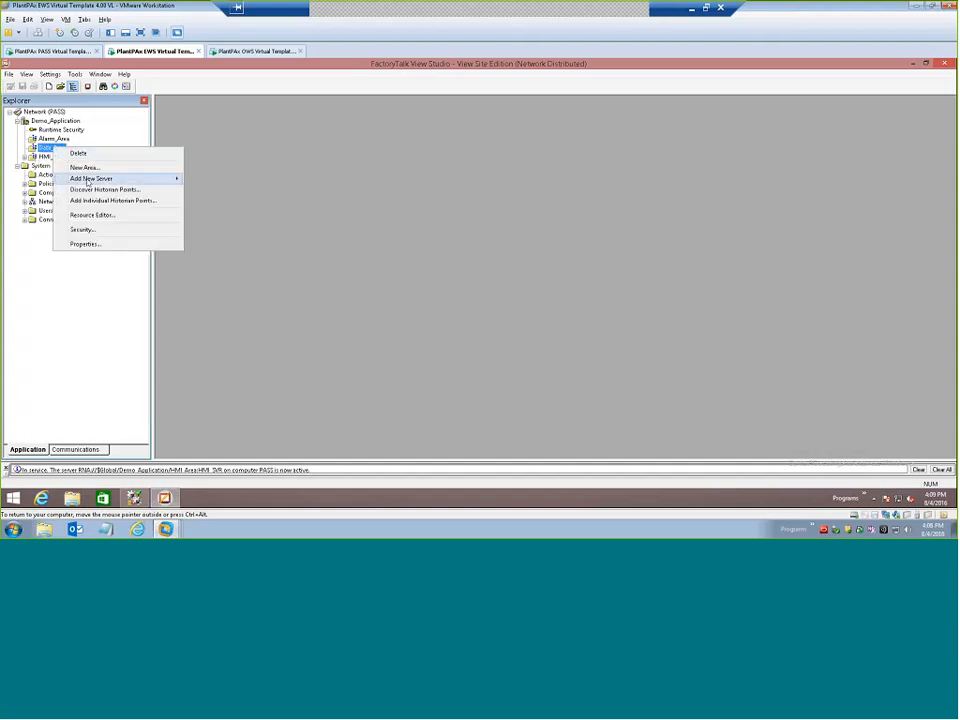
{"action": "mouse_move", "coordinate": [118, 178]}
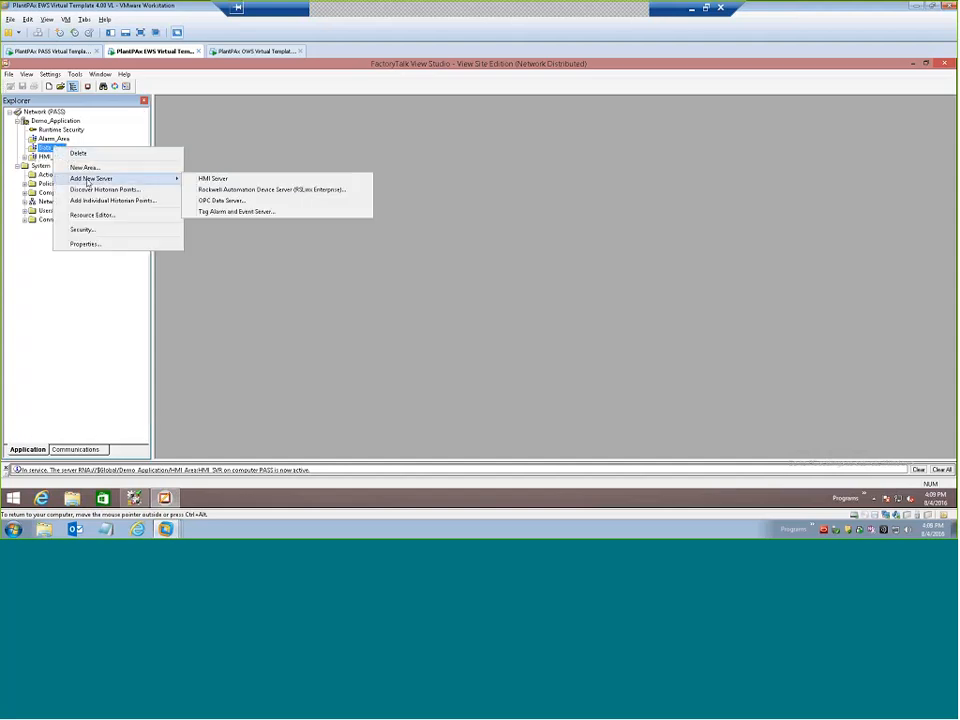
{"action": "left_click", "coordinate": [228, 190]}
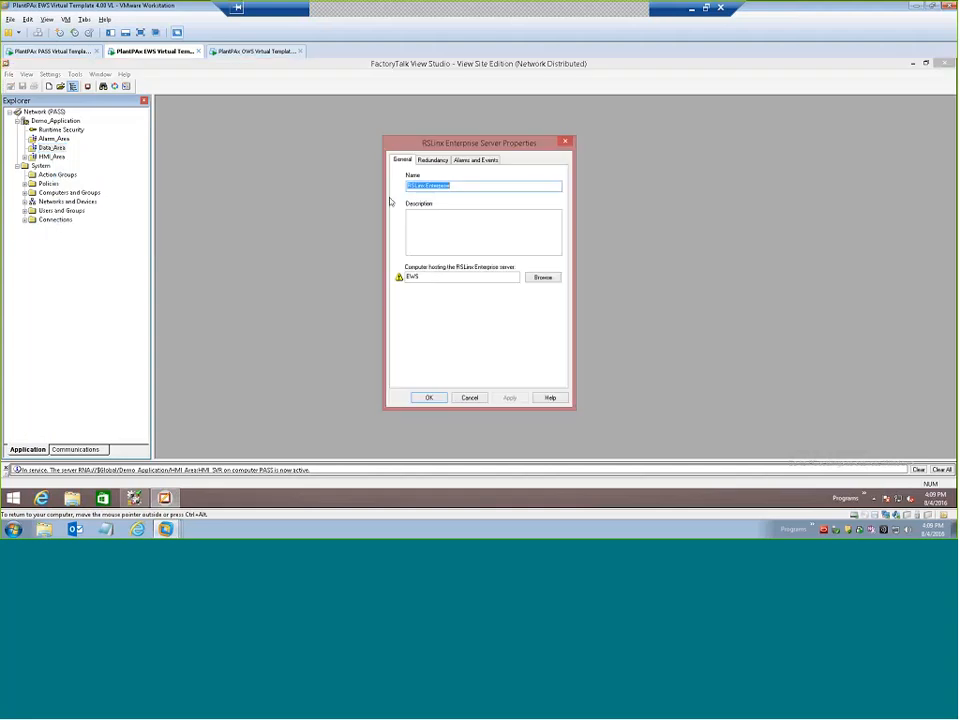
{"action": "left_click", "coordinate": [418, 277]}
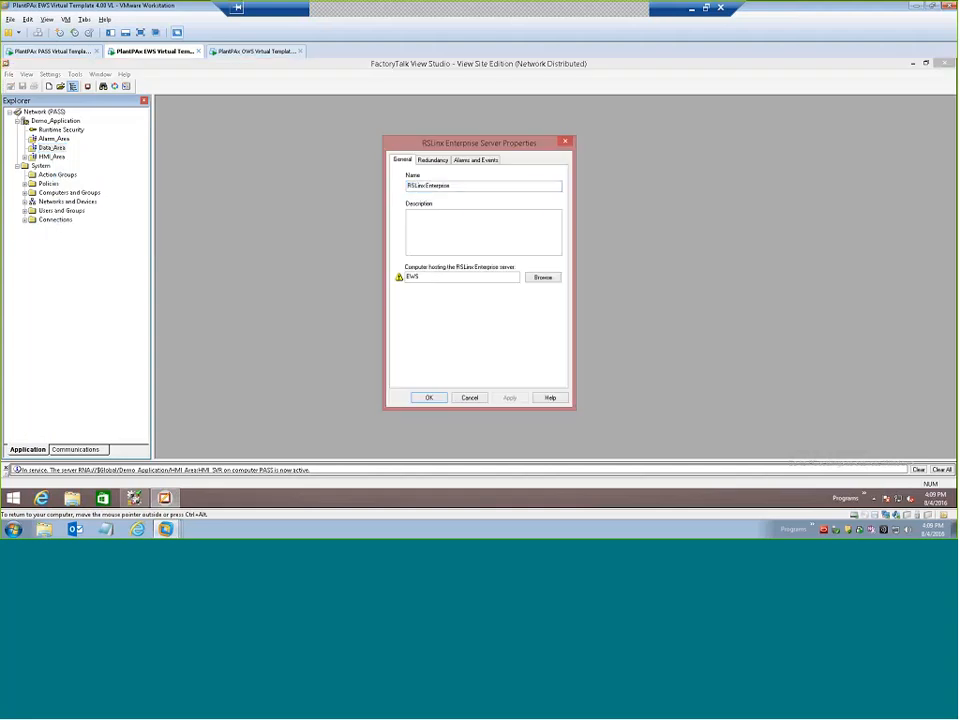
{"action": "key", "text": "shift+Home"}
{"action": "type", "text": "PASS"}
Name the RSLinx Enterprise server Data_SVR and create it without redundancy or alarm and event support.
{"action": "left_click", "coordinate": [456, 185]}
{"action": "left_click_drag", "start_coordinate": [452, 185], "coordinate": [402, 184]}
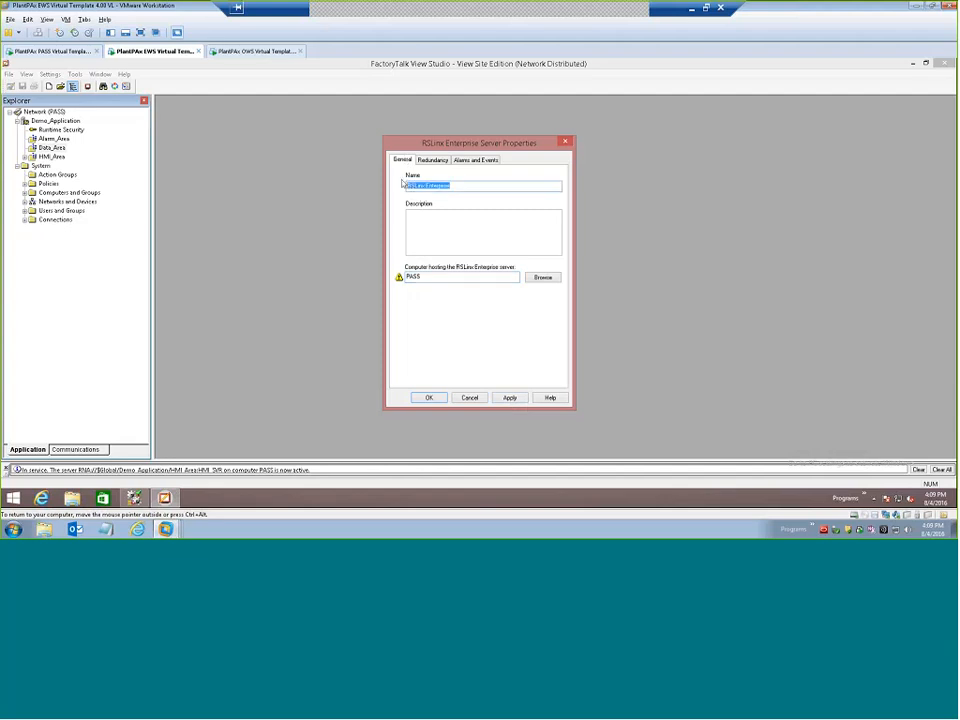
{"action": "type", "text": "Data_SVR"}
{"action": "left_click", "coordinate": [426, 161]}
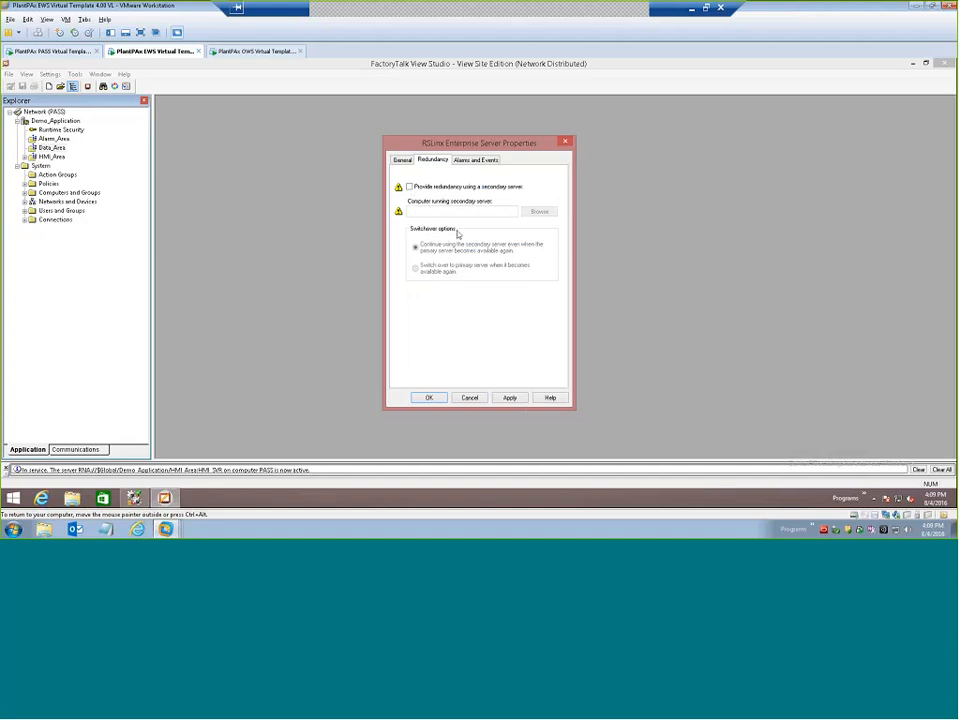
{"action": "left_click", "coordinate": [464, 161]}
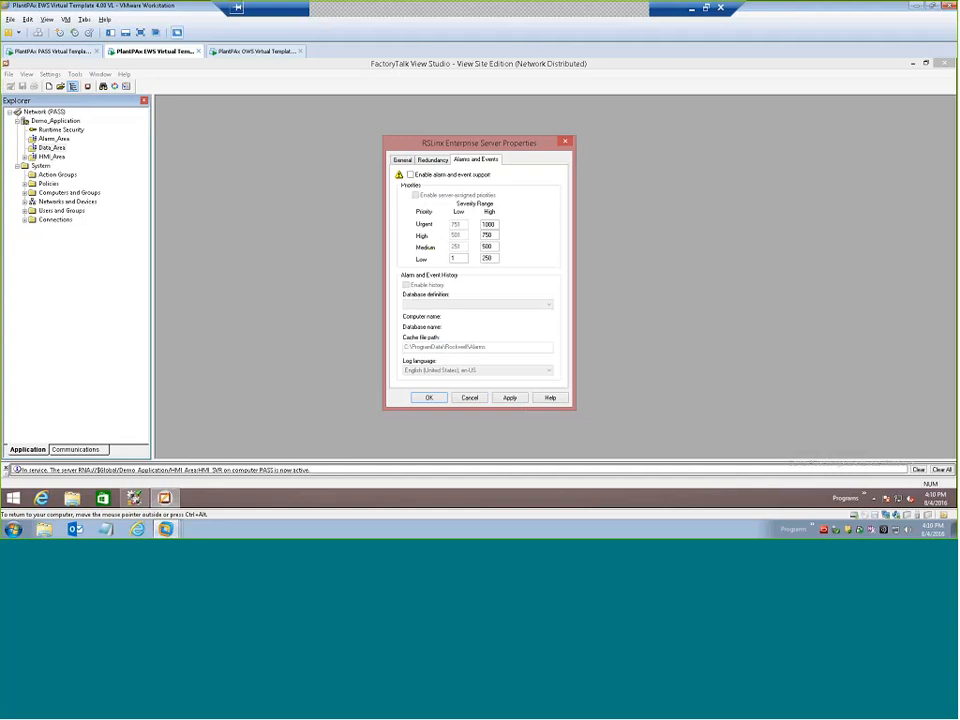
{"action": "left_click", "coordinate": [434, 160]}
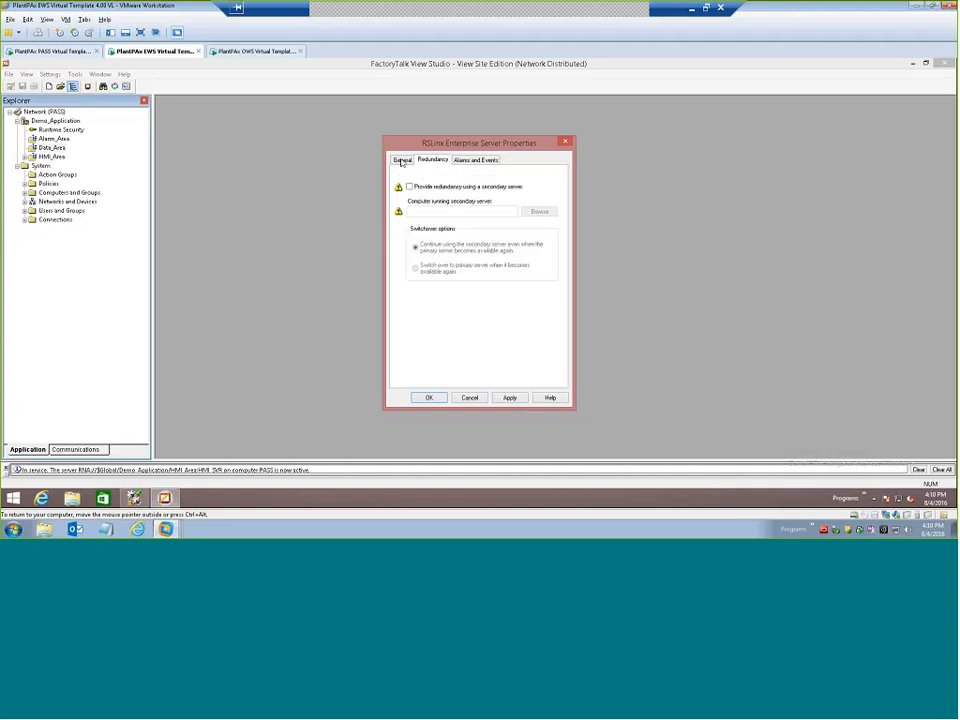
{"action": "left_click", "coordinate": [402, 160]}
{"action": "left_click", "coordinate": [470, 230]}
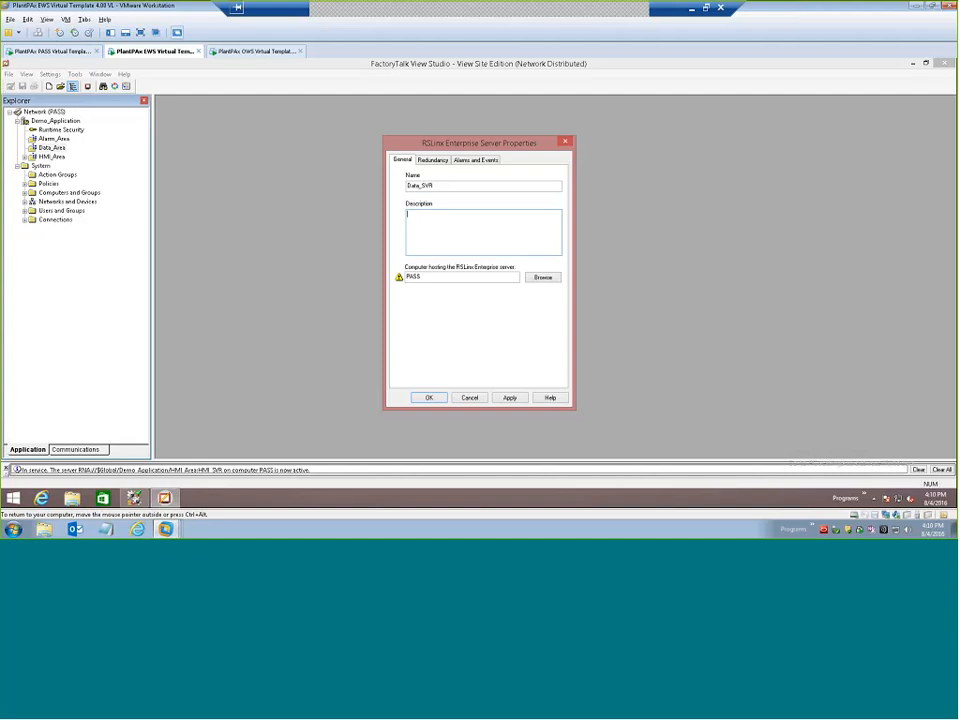
{"action": "left_click", "coordinate": [508, 397]}
{"action": "left_click", "coordinate": [429, 397]}
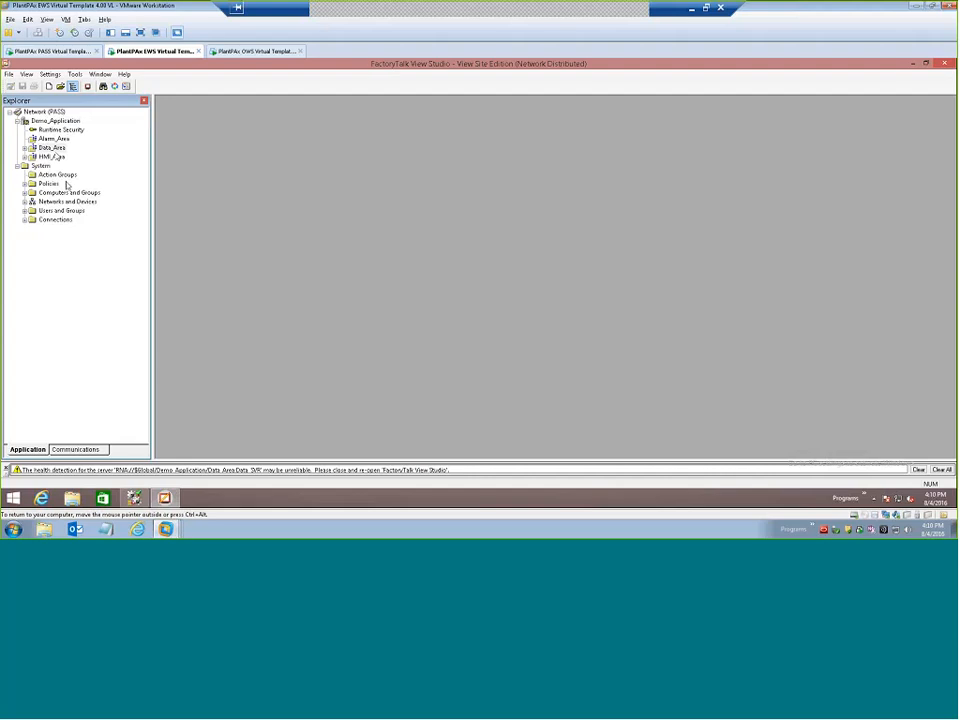
Start adding a Tag Alarm and Event Server to Alarm_Area, hosted on PASS and named Alarm_SVR.
{"action": "left_click", "coordinate": [50, 139]}
{"action": "right_click", "coordinate": [47, 140]}
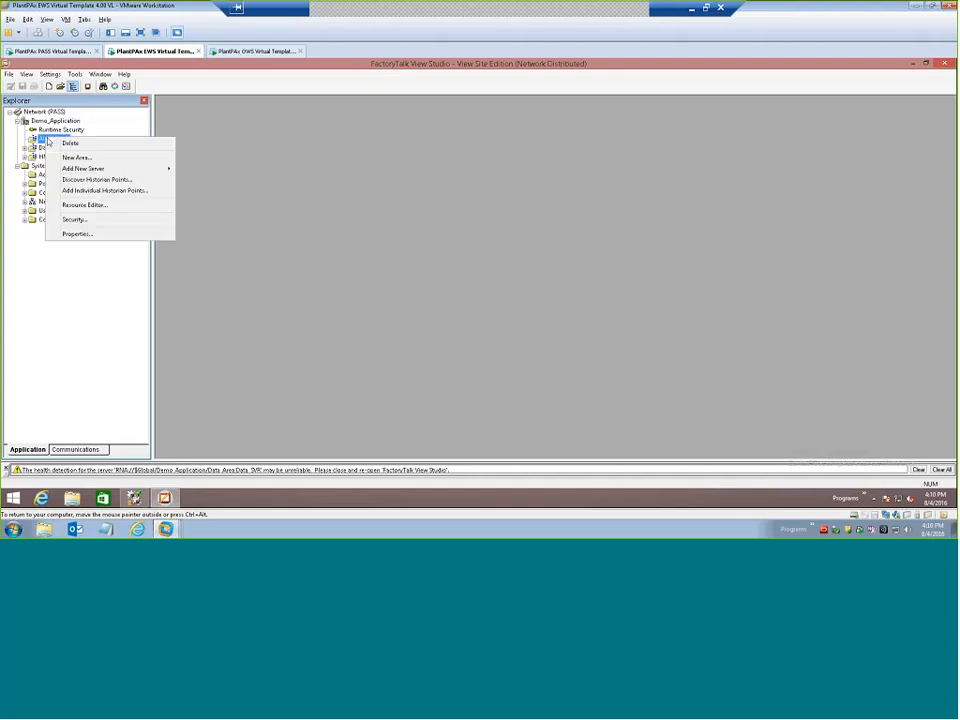
{"action": "mouse_move", "coordinate": [78, 172]}
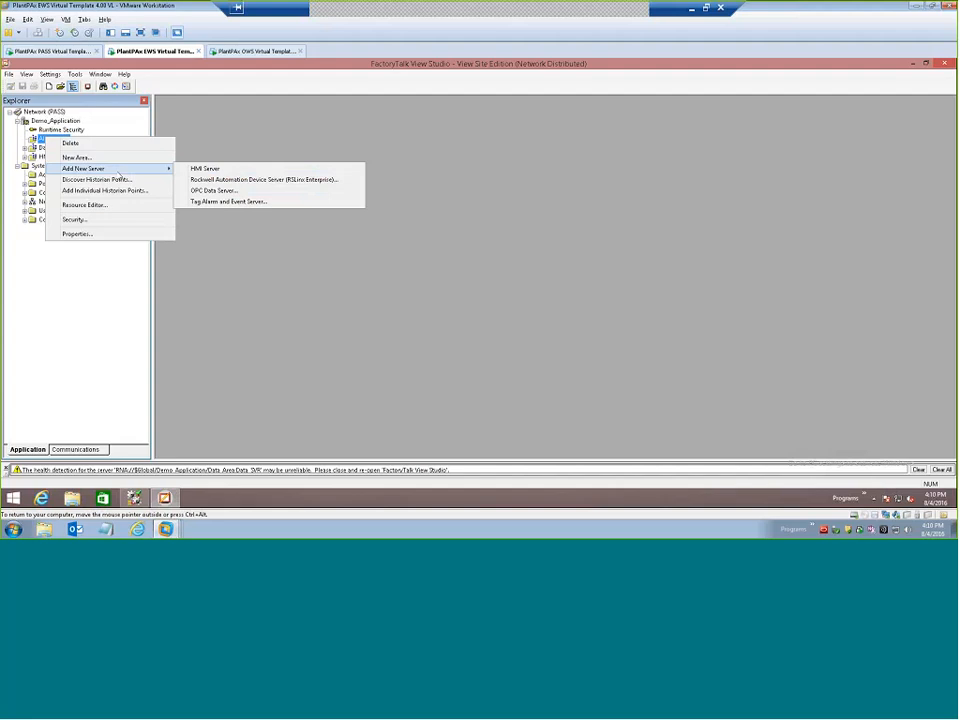
{"action": "left_click", "coordinate": [222, 201]}
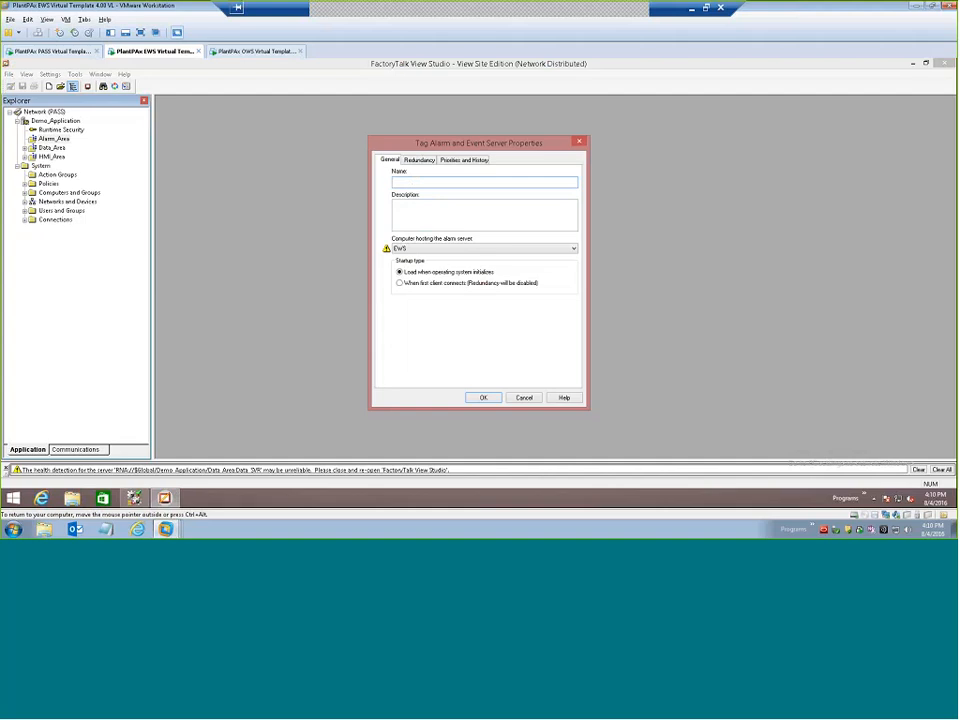
{"action": "left_click", "coordinate": [480, 248]}
{"action": "left_click", "coordinate": [410, 263]}
{"action": "left_click", "coordinate": [430, 182]}
{"action": "type", "text": "Alarm_SVR"}
Disable alarm and event history for Alarm_SVR and create the server without redundancy.
{"action": "left_click", "coordinate": [419, 160]}
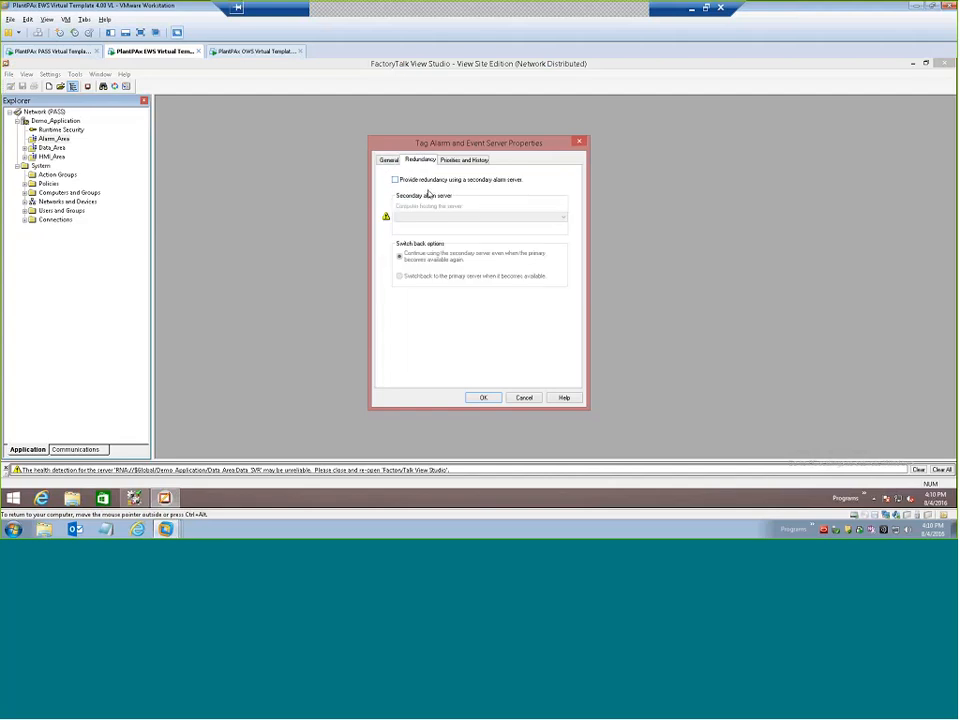
{"action": "left_click", "coordinate": [388, 162]}
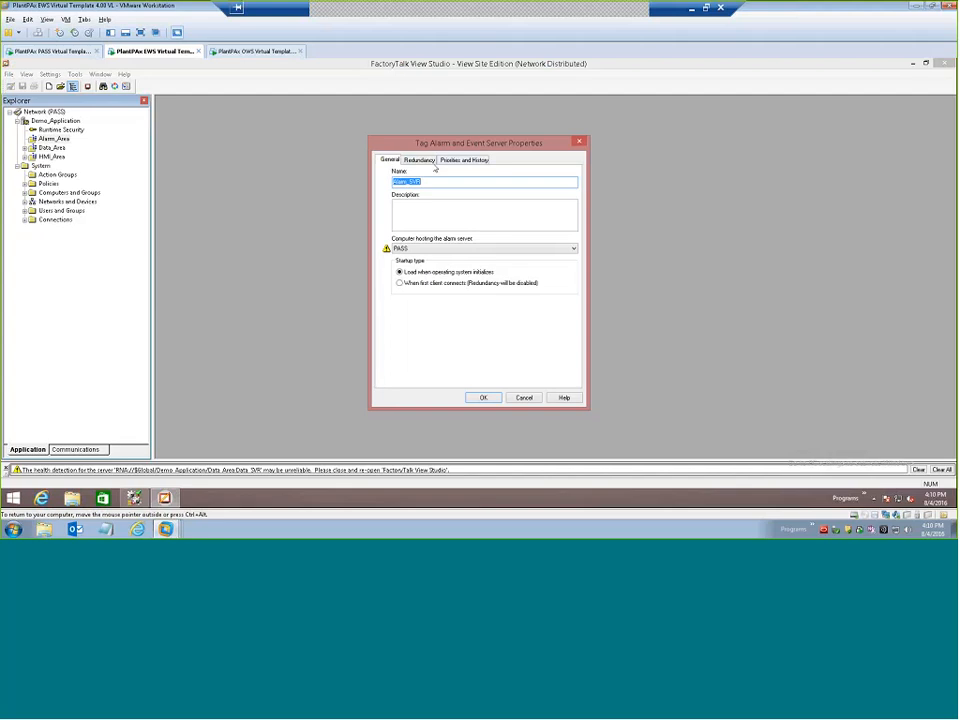
{"action": "left_click", "coordinate": [414, 163]}
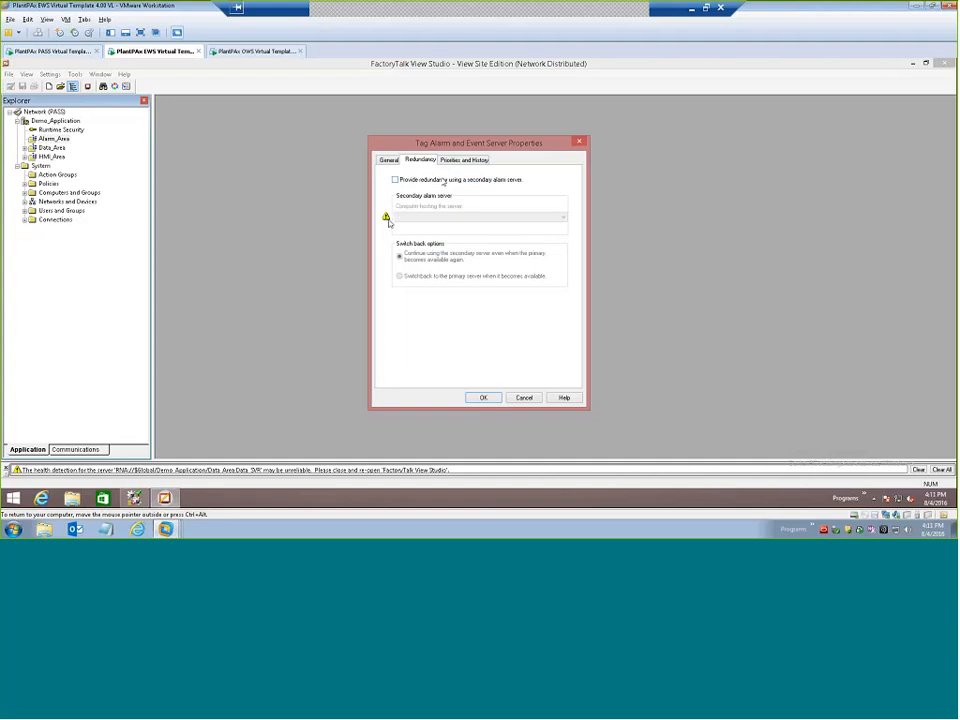
{"action": "left_click", "coordinate": [463, 160]}
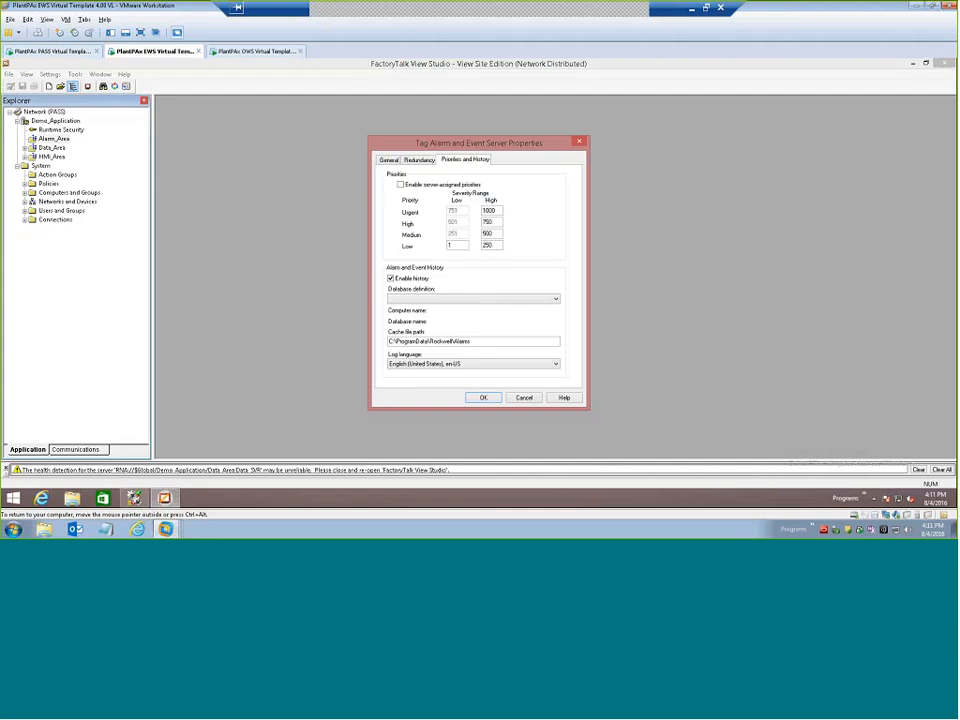
{"action": "left_click", "coordinate": [392, 280]}
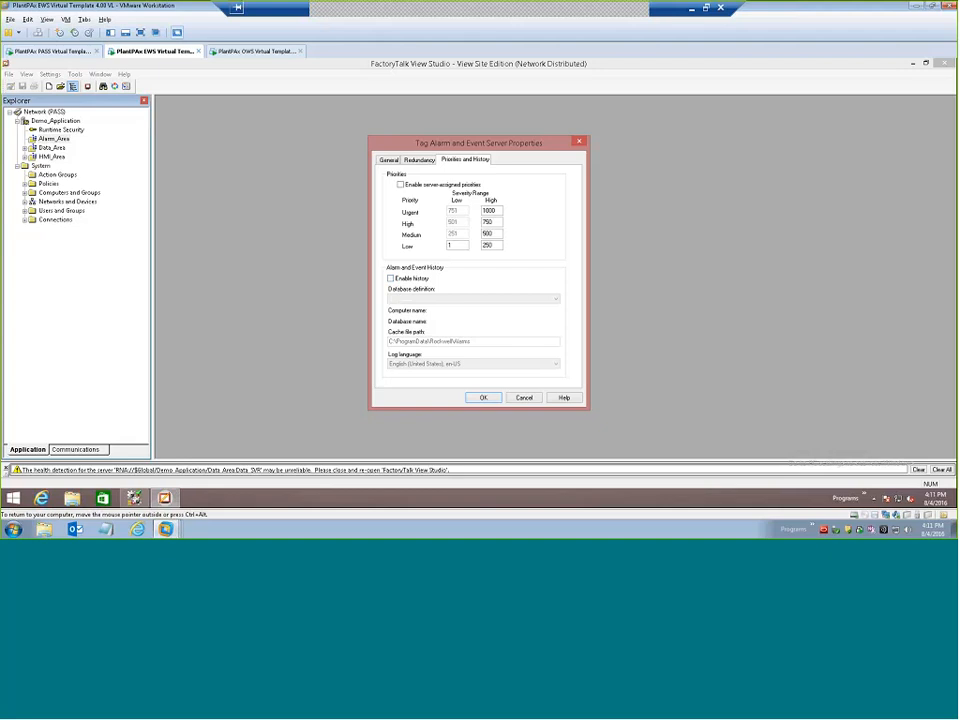
{"action": "left_click", "coordinate": [485, 399]}
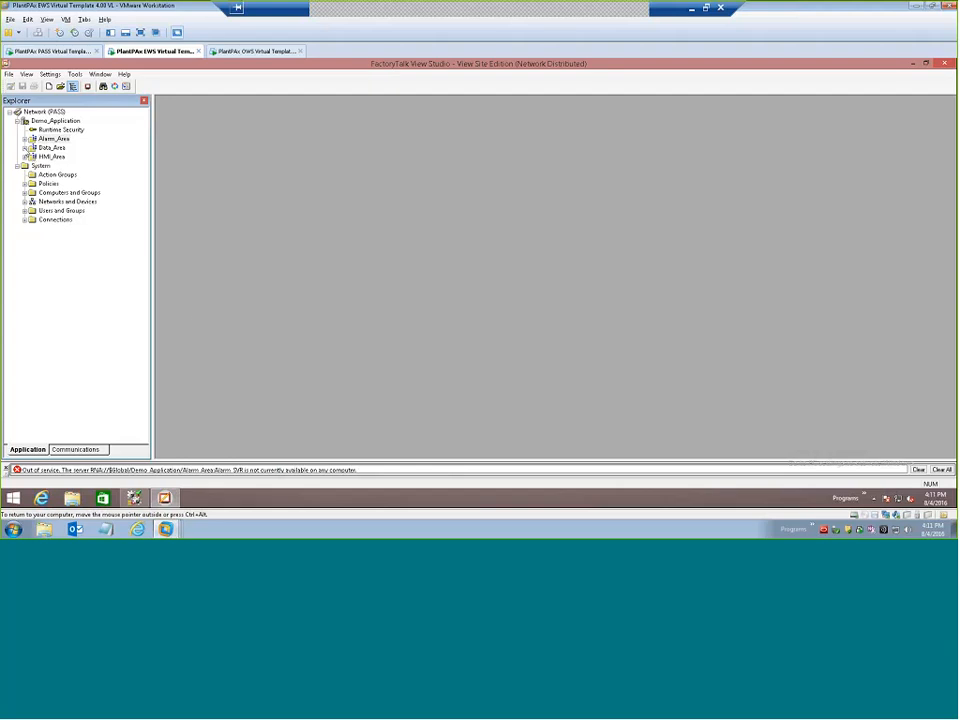
Switch to RSLogix 5000 and create a revision 19 project named Demo_CLX for a 1756-L74 controller.
{"action": "double_click", "coordinate": [30, 148]}
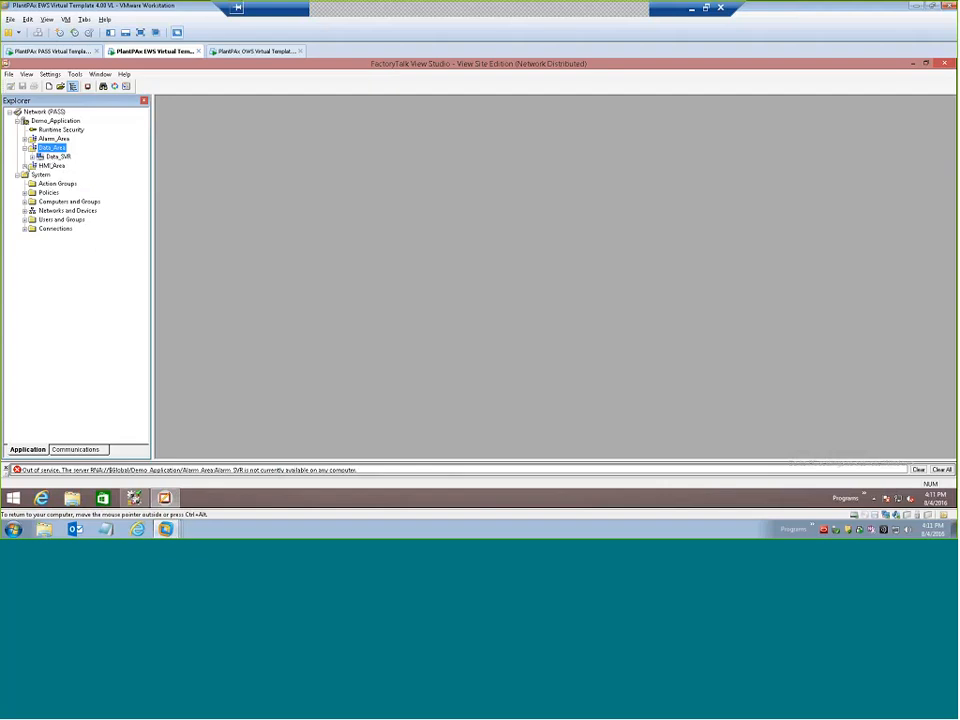
{"action": "left_click", "coordinate": [133, 497]}
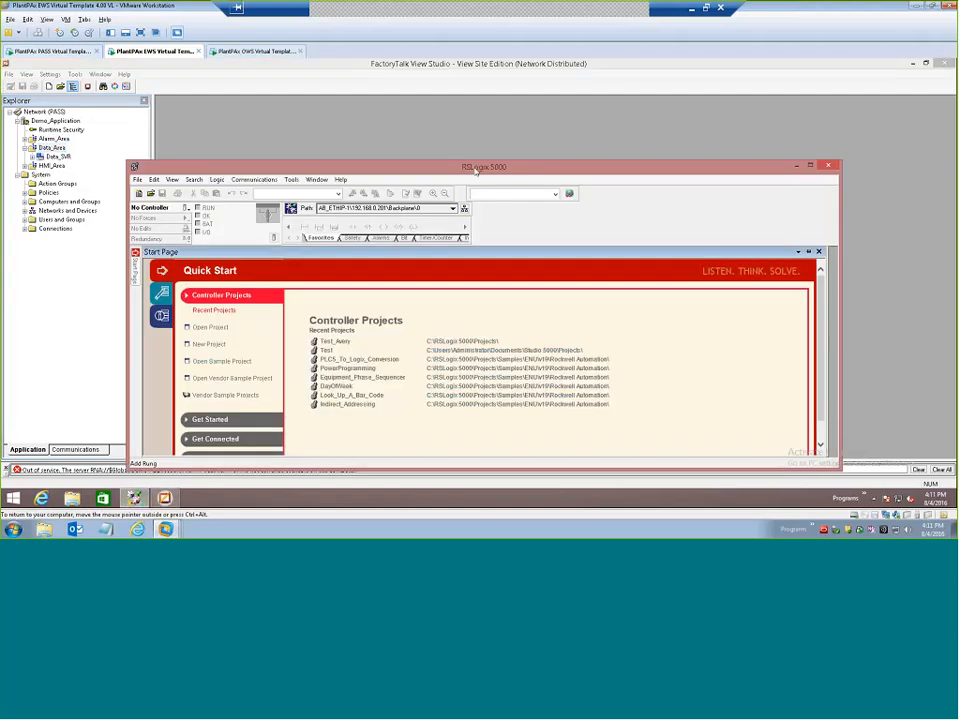
{"action": "left_click_drag", "start_coordinate": [472, 164], "coordinate": [467, 147]}
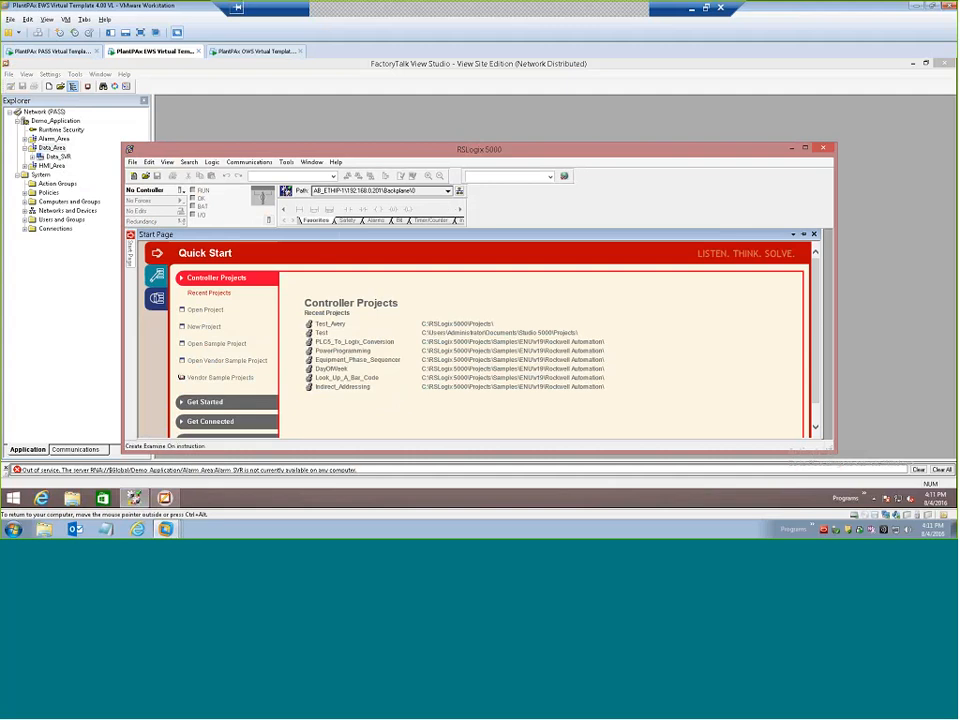
{"action": "left_click", "coordinate": [134, 176]}
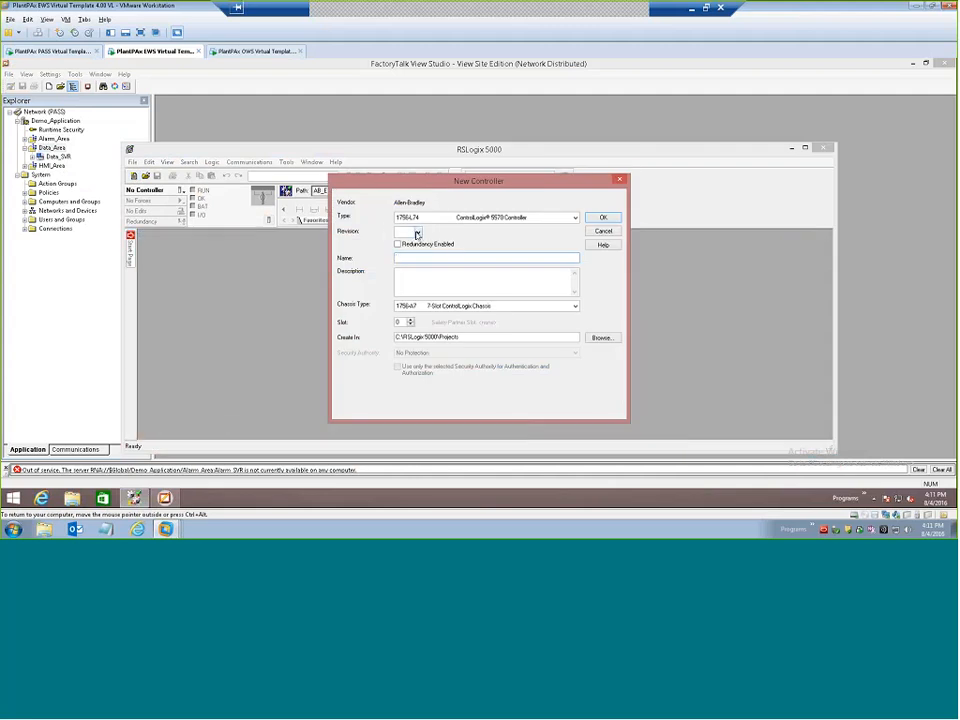
{"action": "left_click", "coordinate": [417, 233]}
{"action": "left_click", "coordinate": [405, 251]}
{"action": "type", "text": "Demo_CLX"}
{"action": "left_click", "coordinate": [603, 219]}
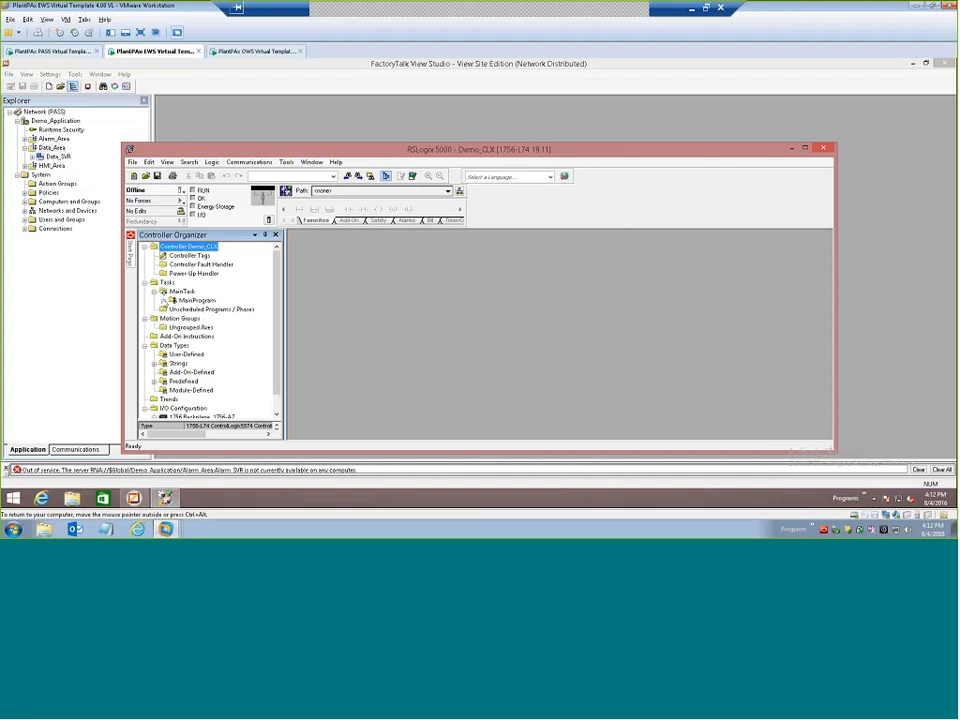
Open MainRoutine of MainProgram and add a TON instruction on rung 0 with timer Timer1, preset 10000 and accumulator 0.
{"action": "left_click", "coordinate": [163, 300]}
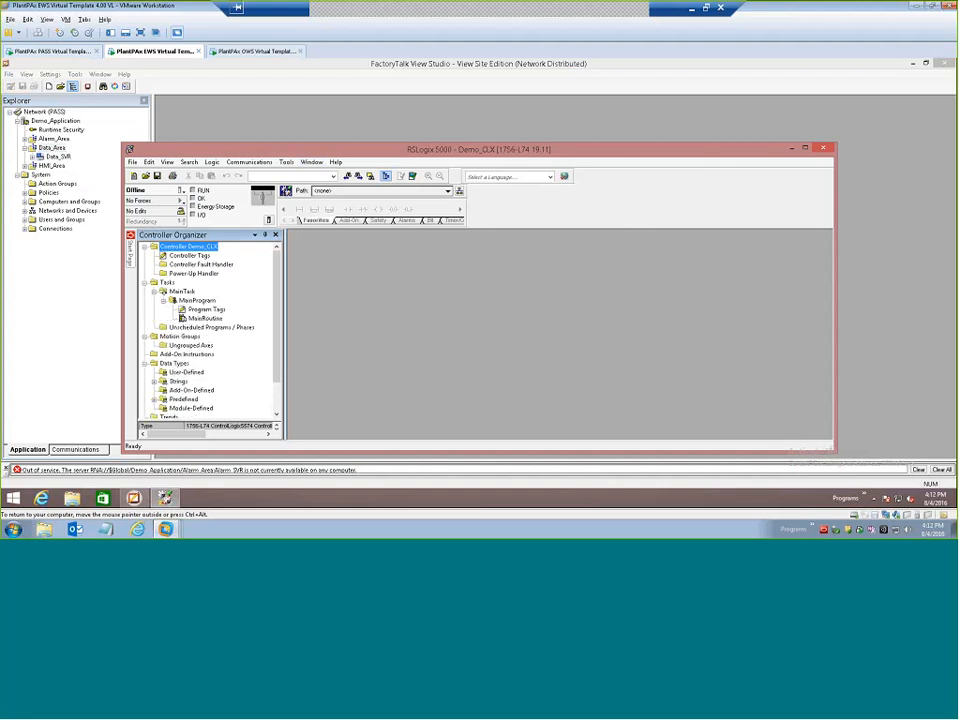
{"action": "double_click", "coordinate": [207, 318]}
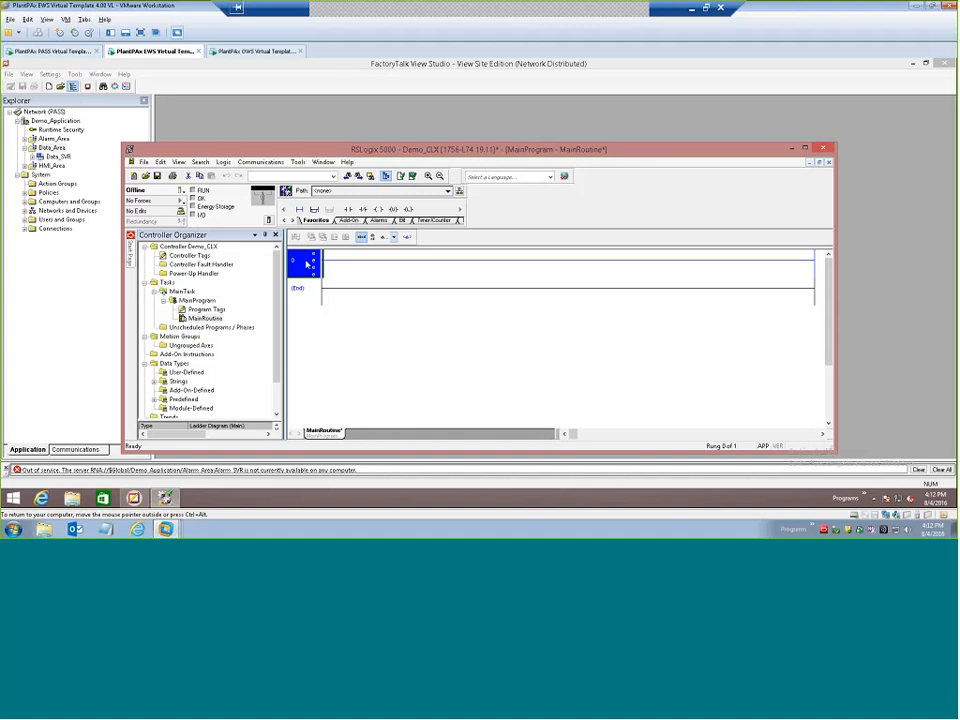
{"action": "double_click", "coordinate": [305, 262]}
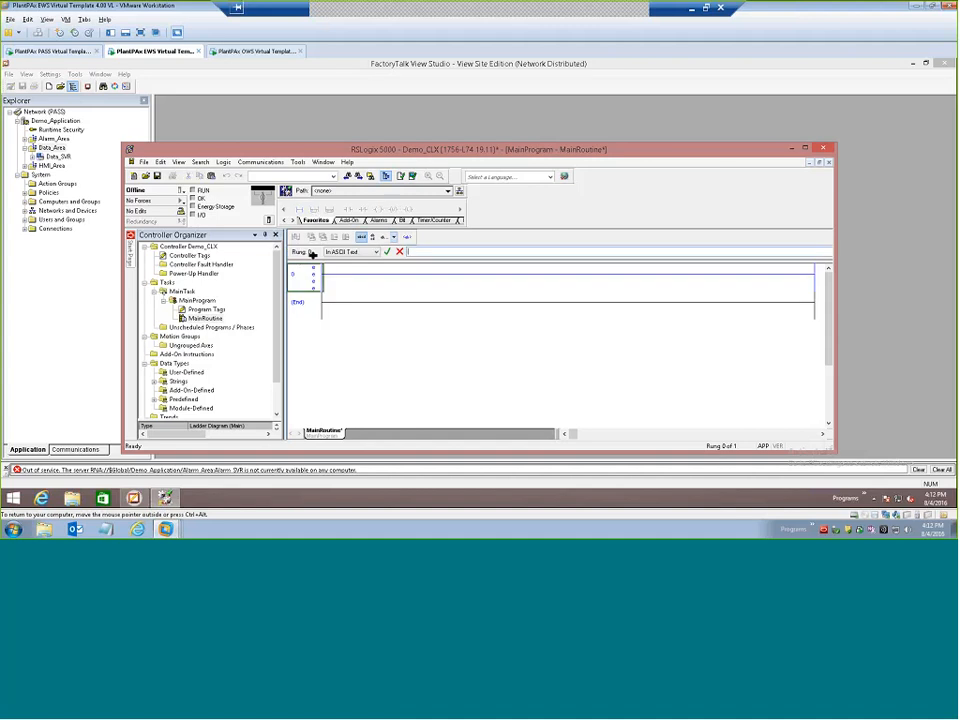
{"action": "type", "text": "TON Timer1 10"}
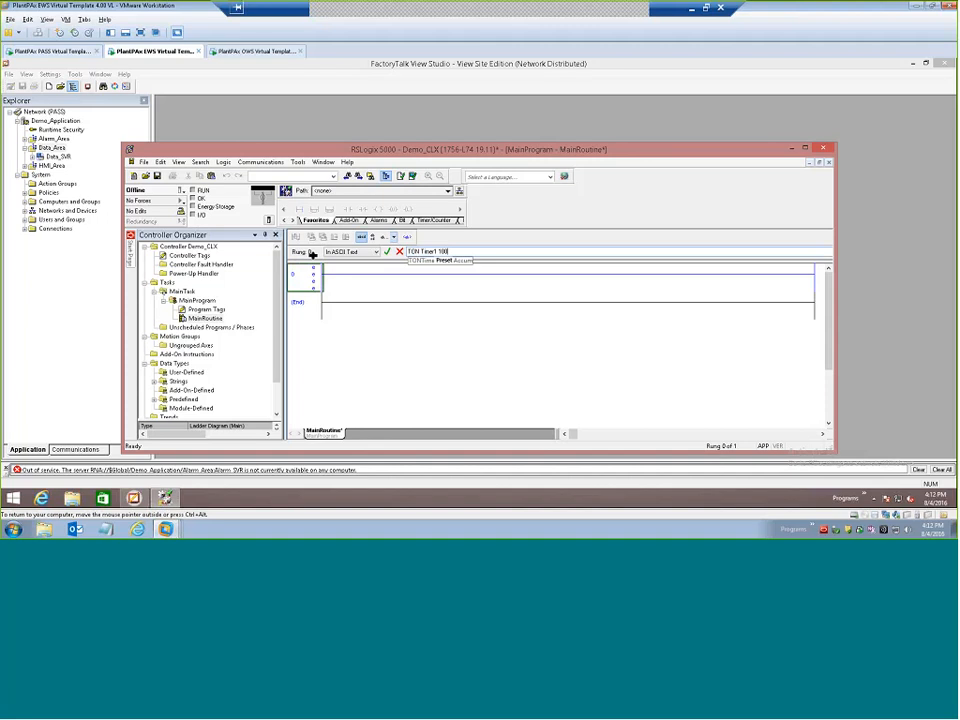
{"action": "type", "text": "0000"}
{"action": "key", "text": "Return"}
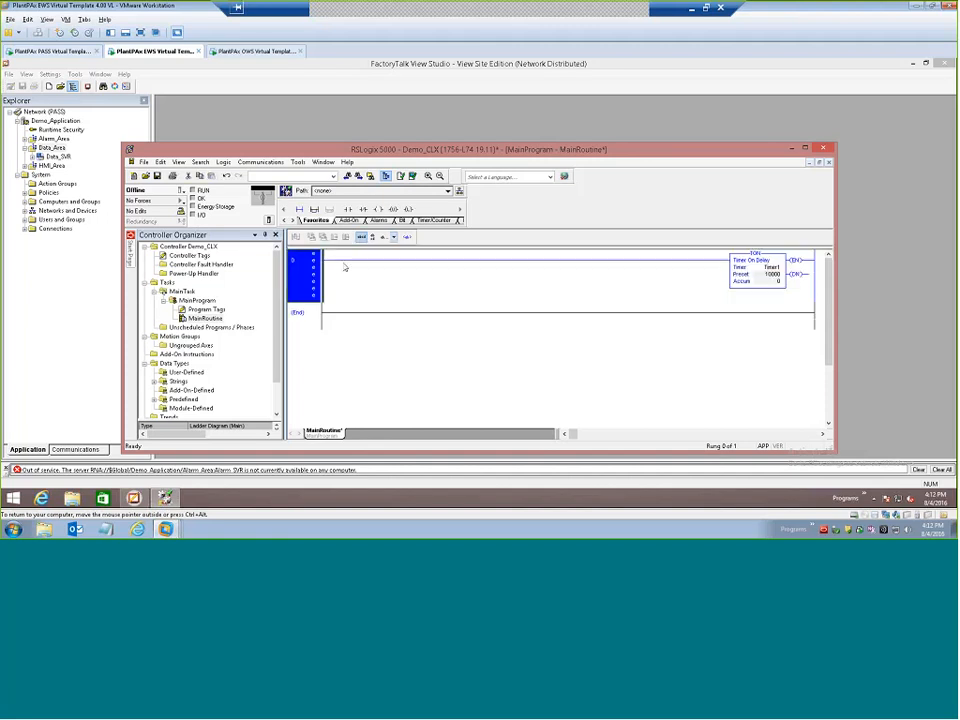
Insert an XIO instruction ahead of the TON on rung 0.
{"action": "left_click", "coordinate": [305, 276]}
{"action": "double_click", "coordinate": [305, 276]}
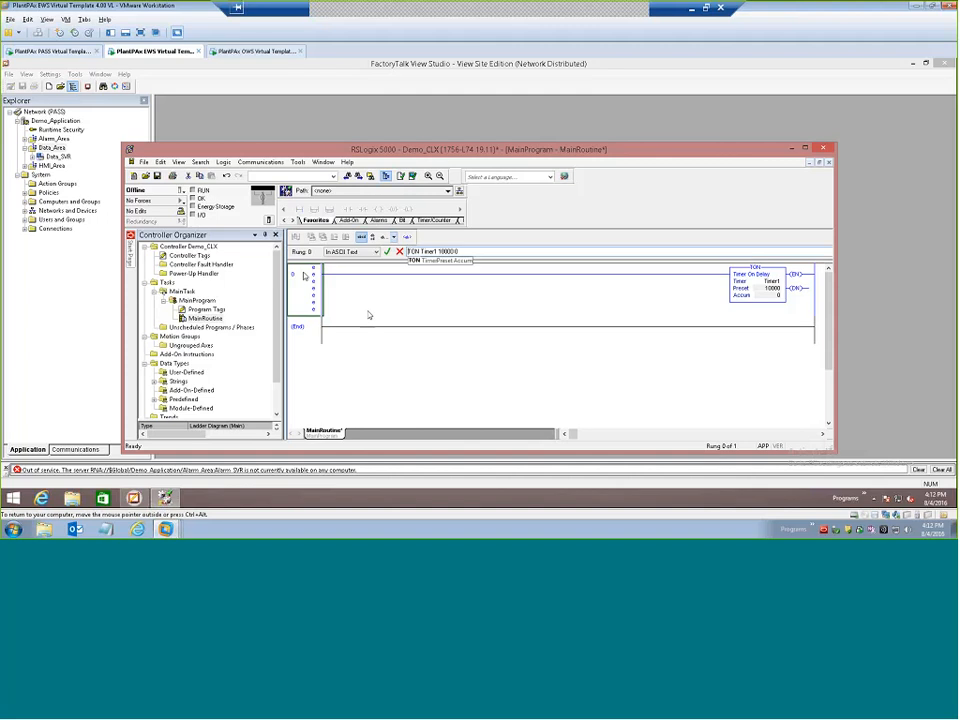
{"action": "type", "text": "xio"}
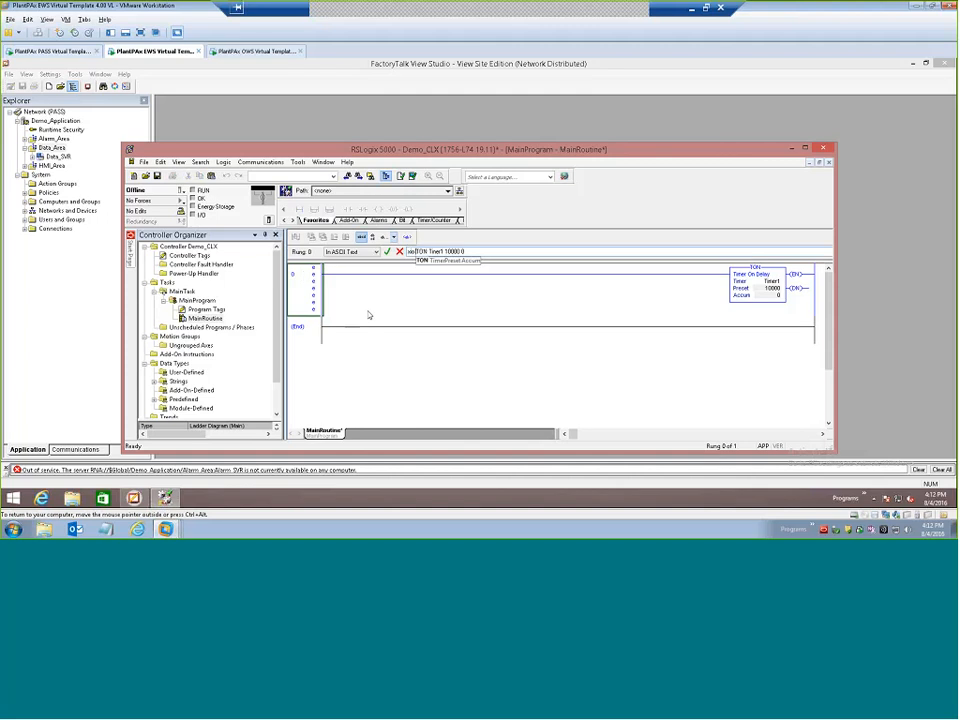
{"action": "key", "text": "Return"}
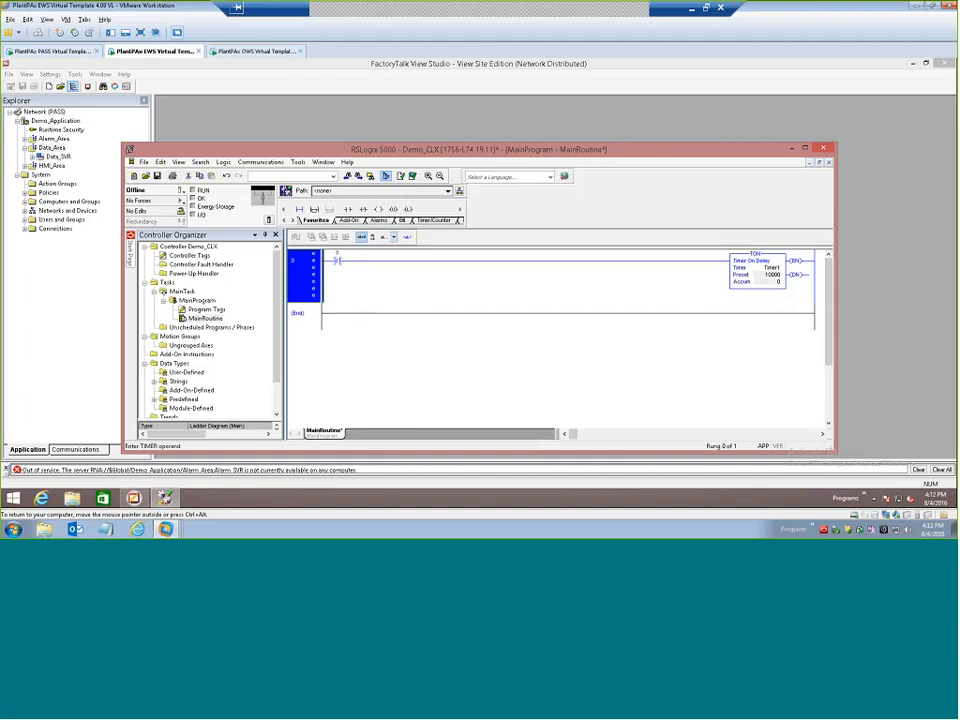
Create the Timer1 tag as a base TIMER with Demo_CLX controller scope and Read/Write external access.
{"action": "right_click", "coordinate": [770, 269]}
{"action": "left_click", "coordinate": [803, 274]}
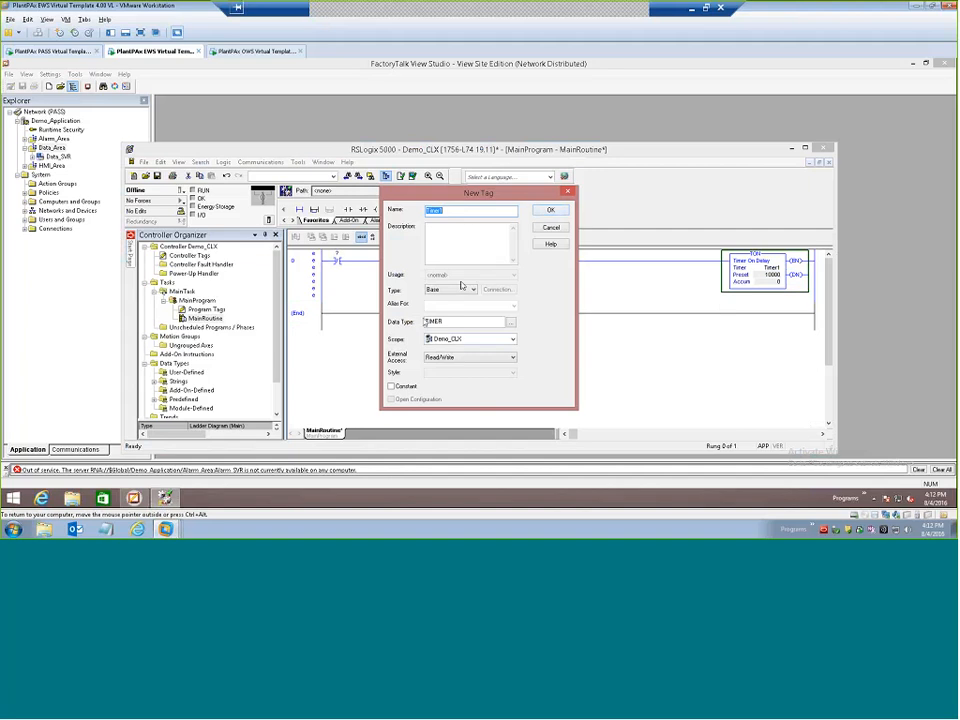
{"action": "left_click", "coordinate": [551, 210]}
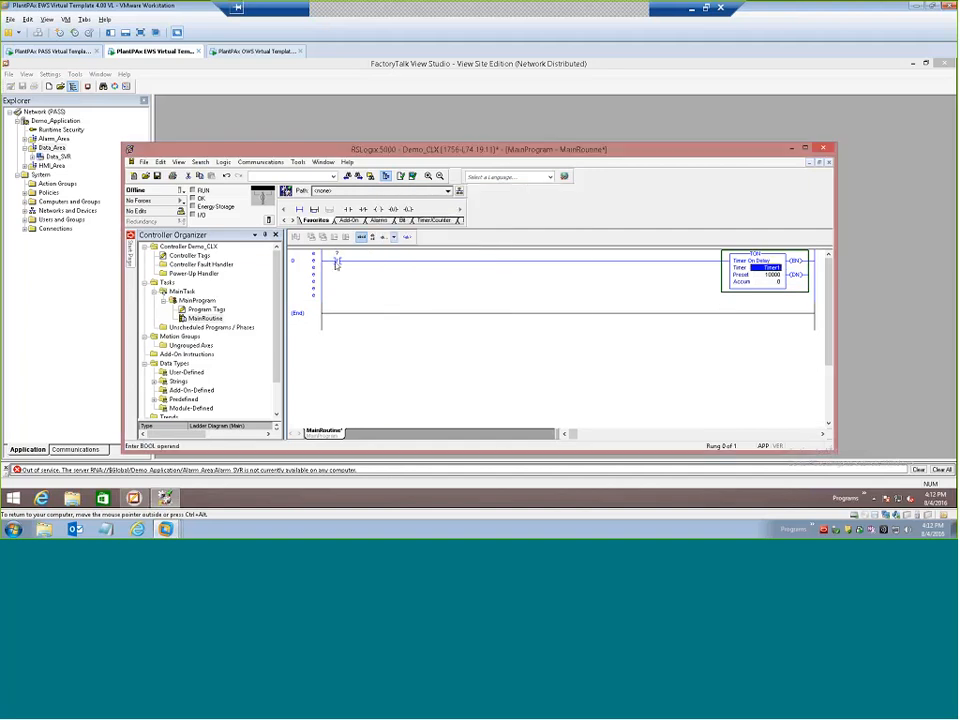
Assign Timer1.DN as the operand of the XIO instruction on rung 0.
{"action": "double_click", "coordinate": [337, 255]}
{"action": "type", "text": "Timer1"}
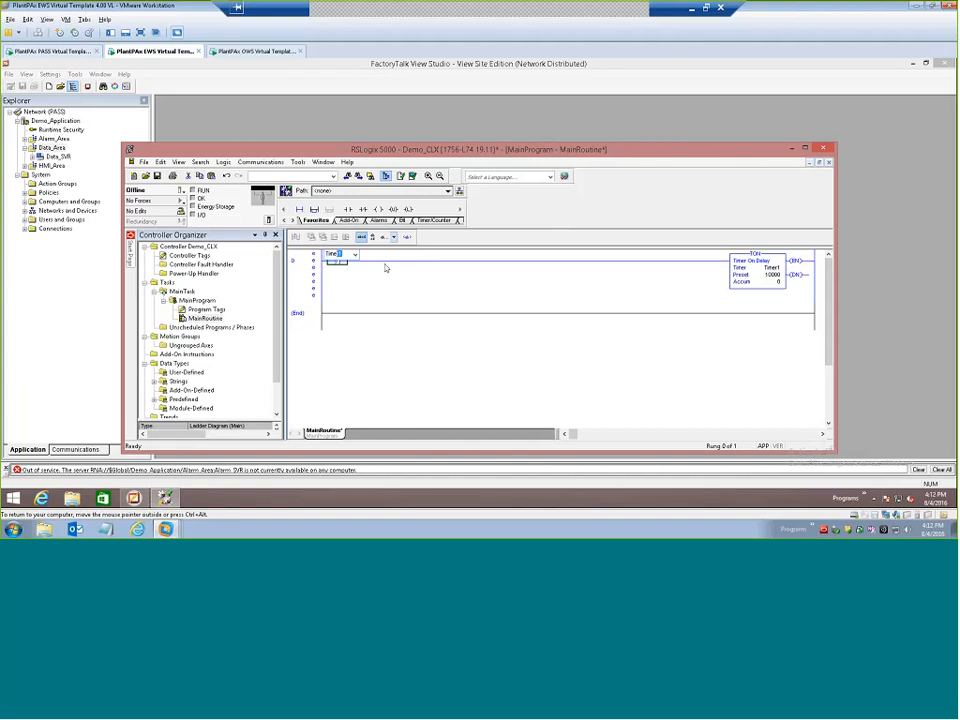
{"action": "type", "text": "."}
{"action": "key", "text": "Return"}
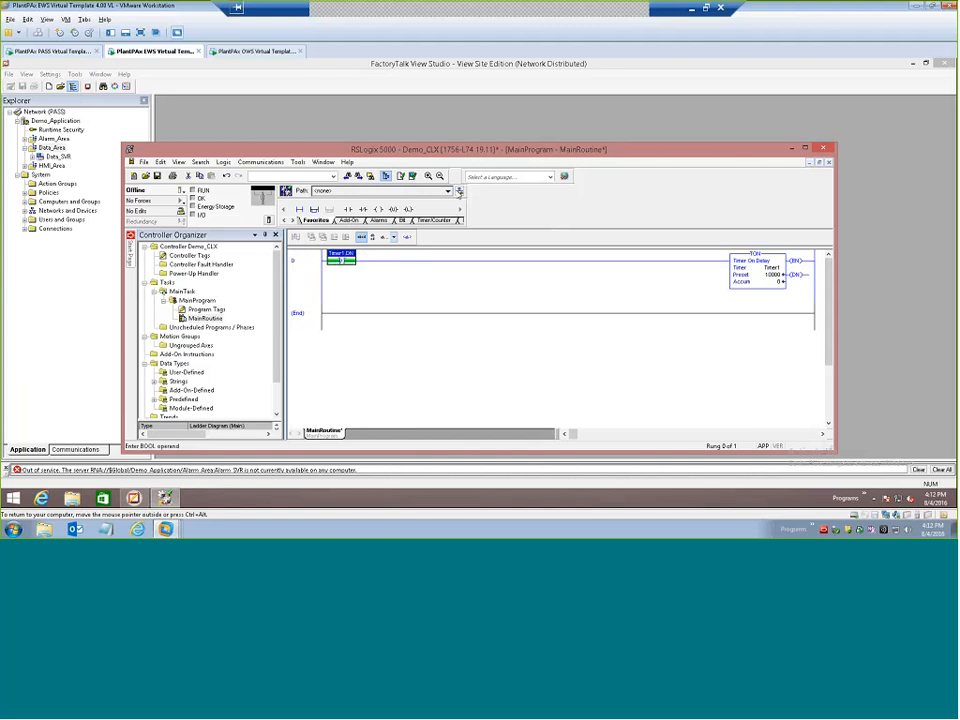
Download Demo_CLX to the 1756-L74 in slot 0 behind 192.168.0.201 and return the controller to Remote Run.
{"action": "left_click", "coordinate": [459, 190]}
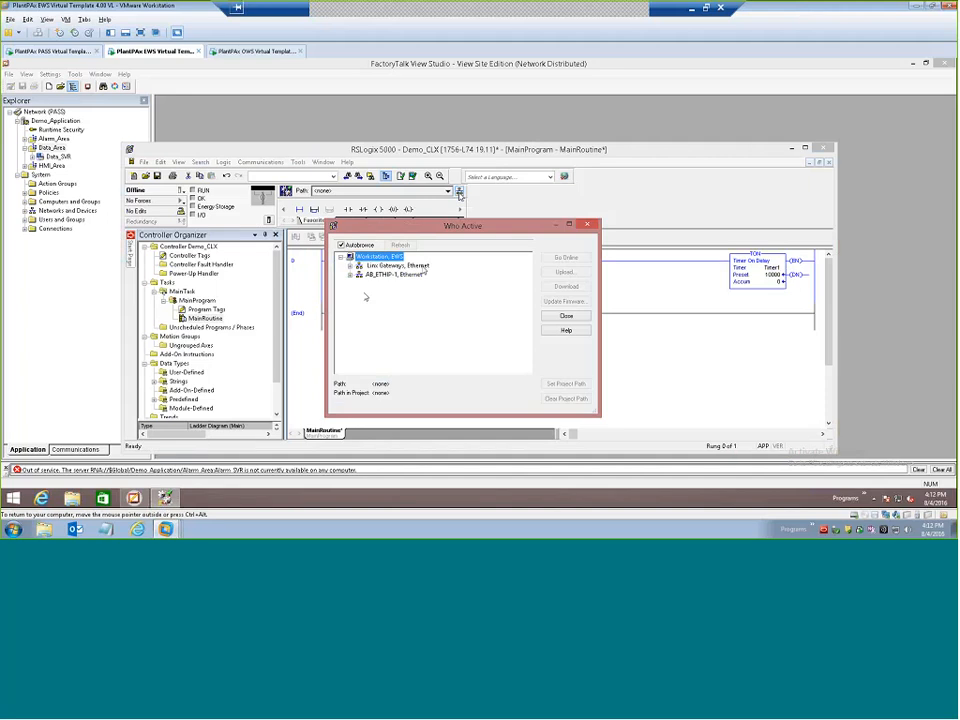
{"action": "left_click", "coordinate": [352, 276]}
{"action": "left_click", "coordinate": [362, 285]}
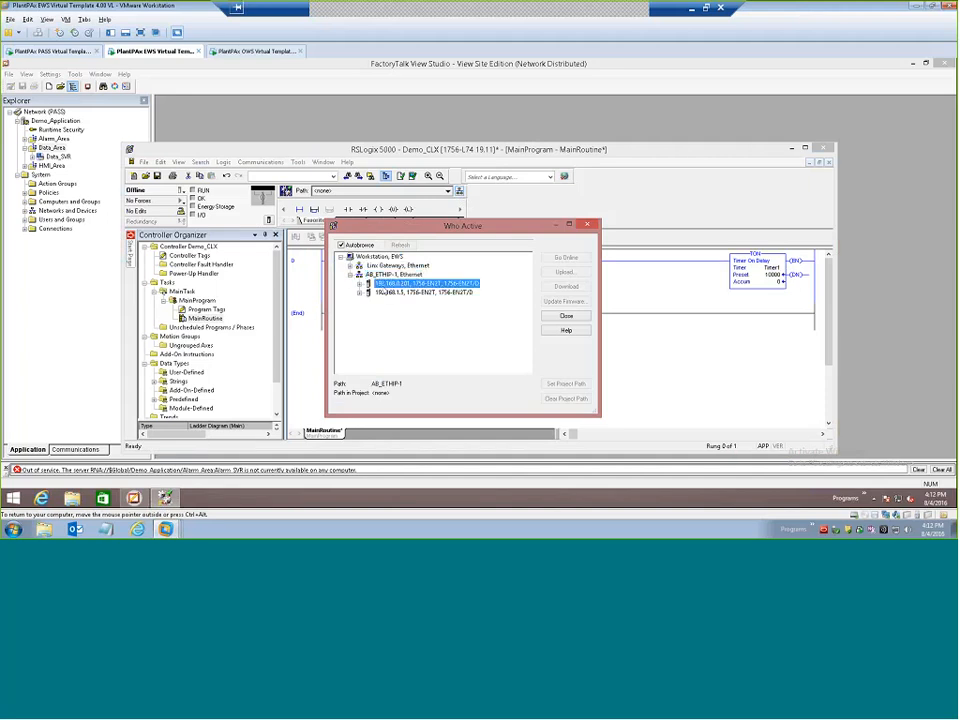
{"action": "left_click", "coordinate": [370, 293]}
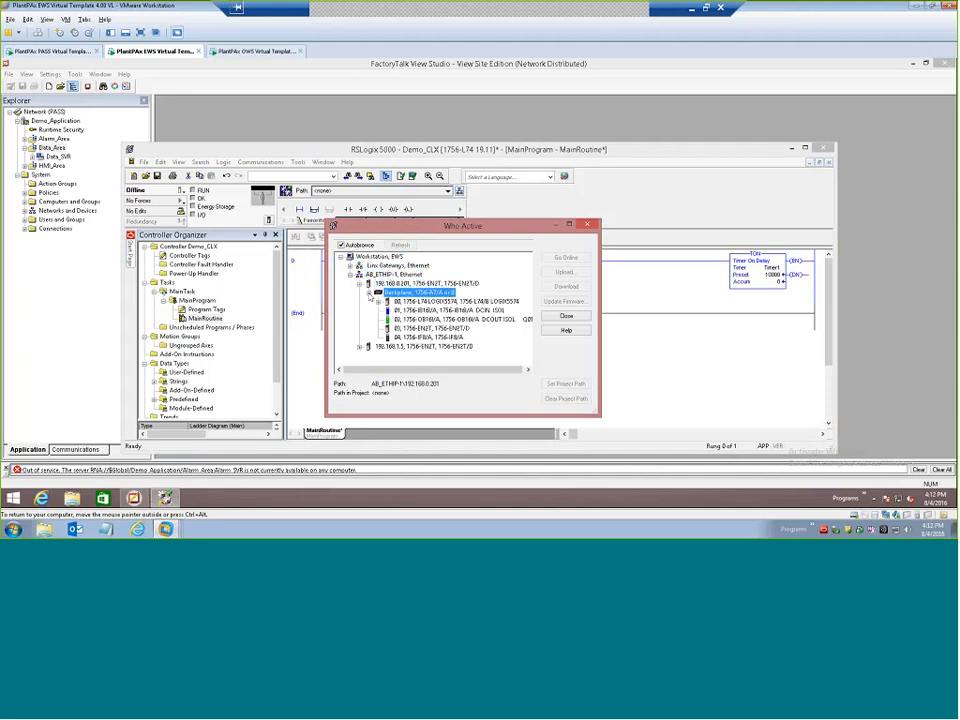
{"action": "left_click", "coordinate": [408, 302]}
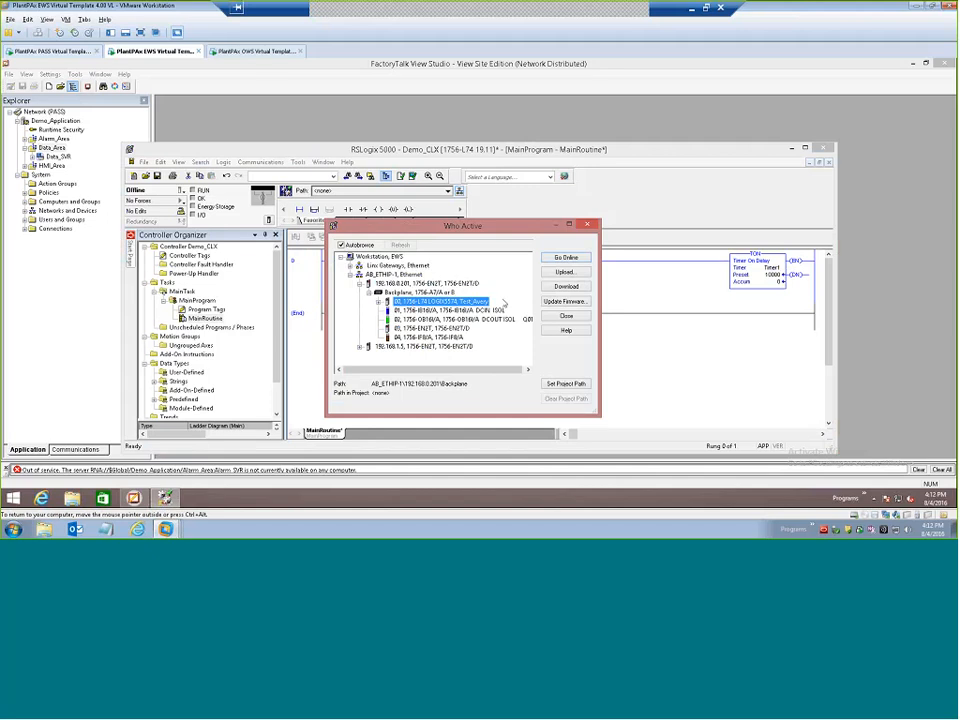
{"action": "left_click", "coordinate": [566, 287]}
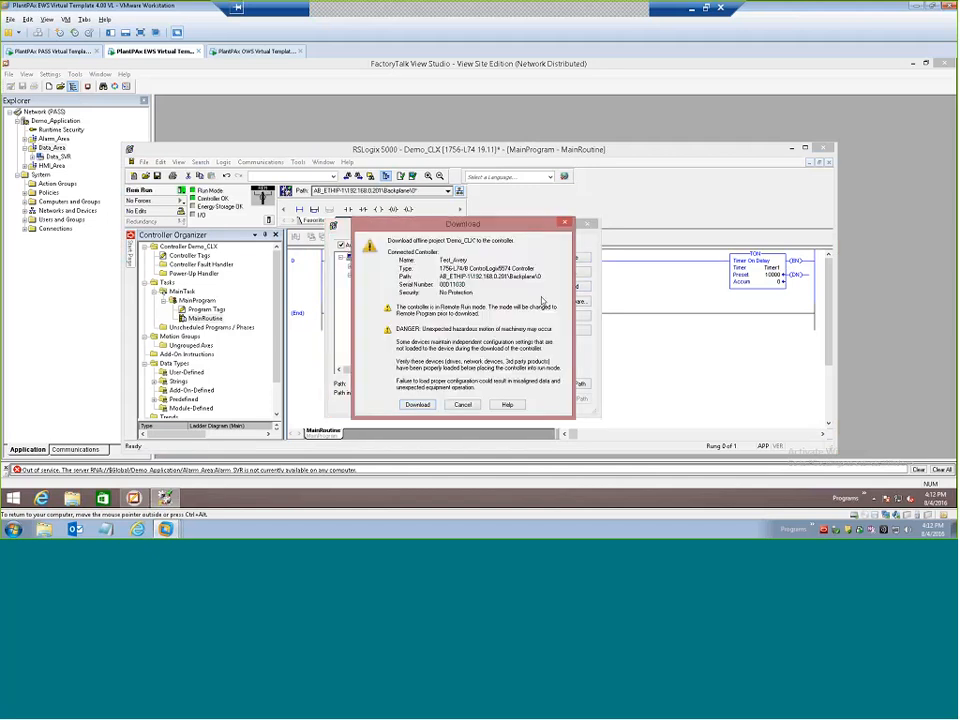
{"action": "left_click", "coordinate": [417, 404]}
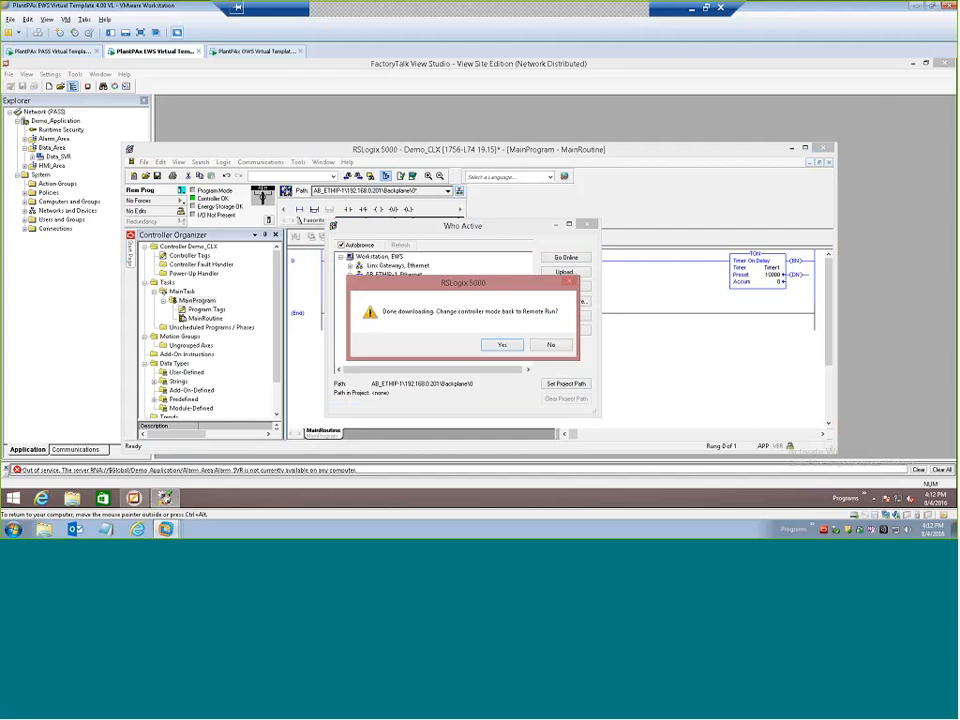
{"action": "left_click", "coordinate": [501, 344]}
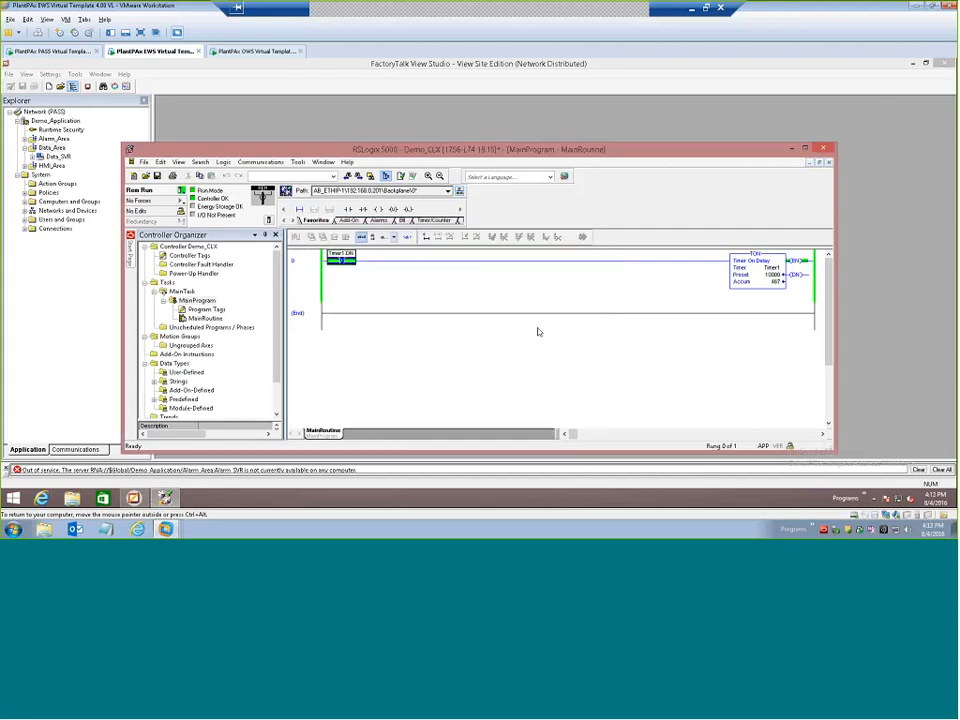
Restart FactoryTalk View Studio and reopen the existing Demo_Application as a View Site Edition (Network Distributed) application.
{"action": "left_click", "coordinate": [946, 63]}
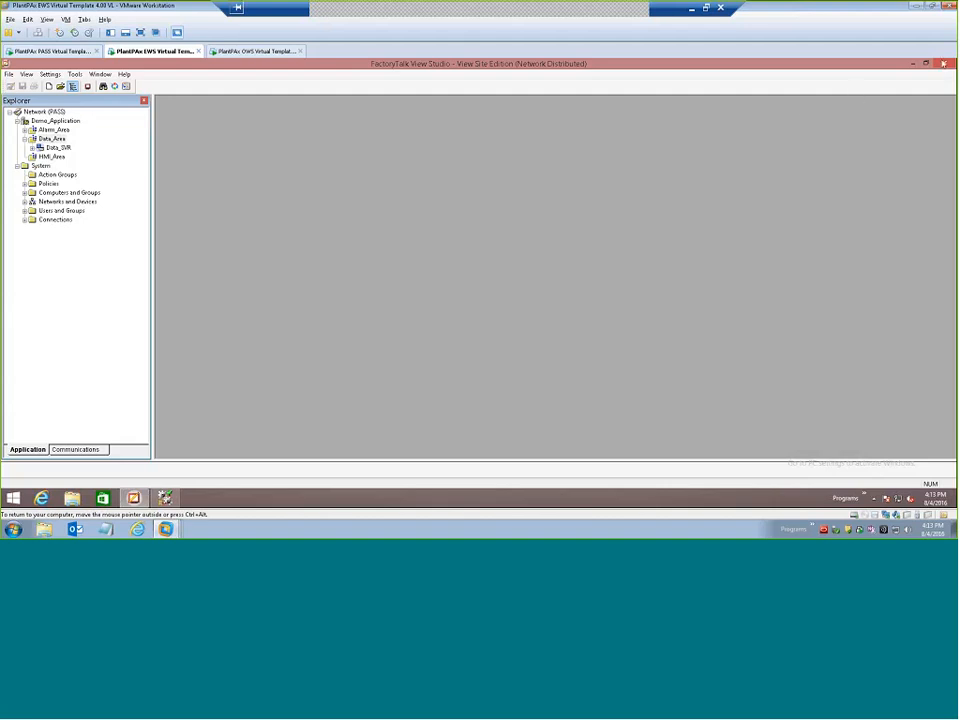
{"action": "left_click", "coordinate": [943, 64]}
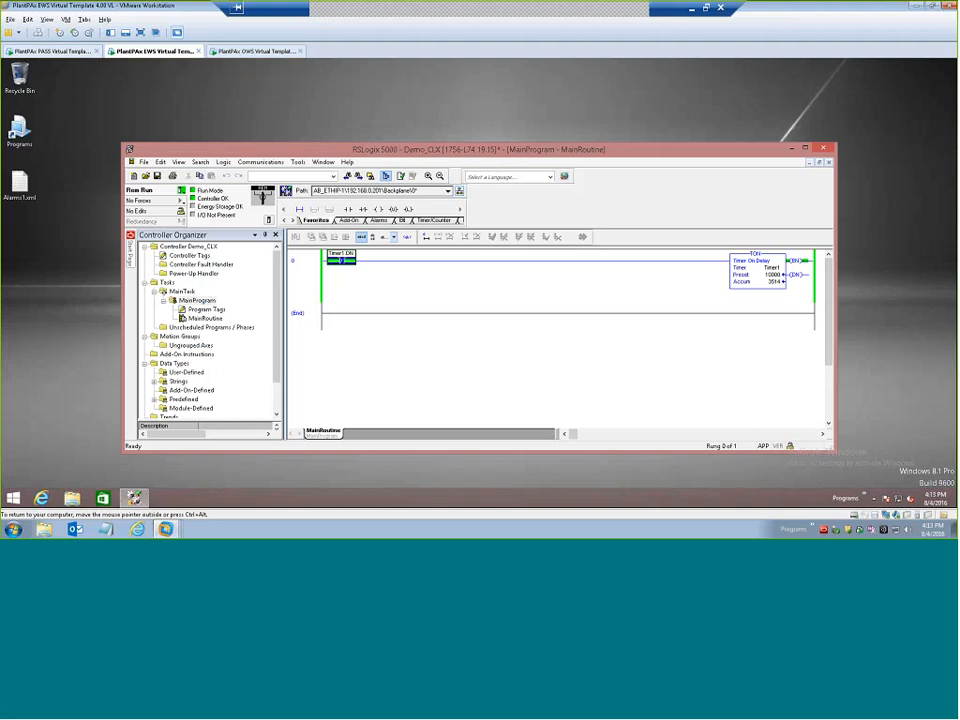
{"action": "left_click", "coordinate": [845, 498]}
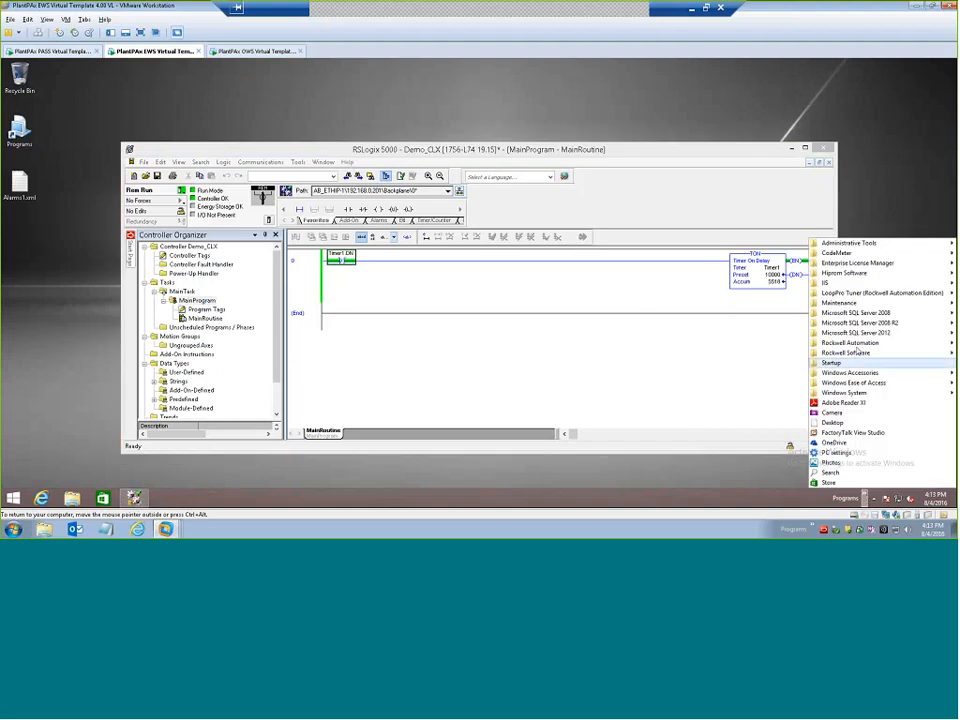
{"action": "mouse_move", "coordinate": [852, 354]}
{"action": "mouse_move", "coordinate": [731, 262]}
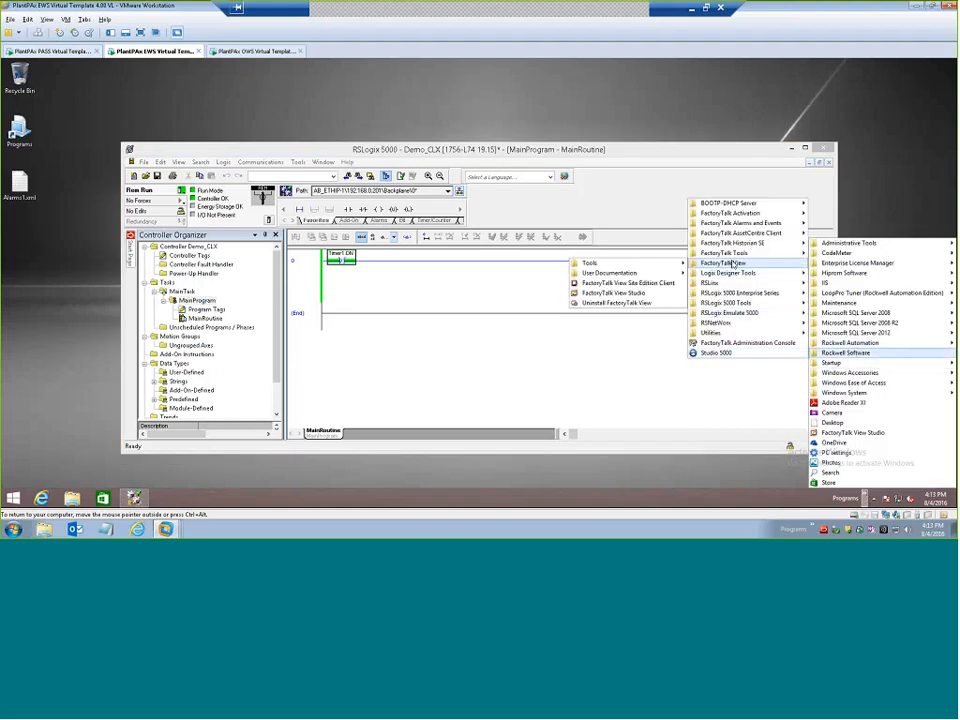
{"action": "left_click", "coordinate": [622, 292]}
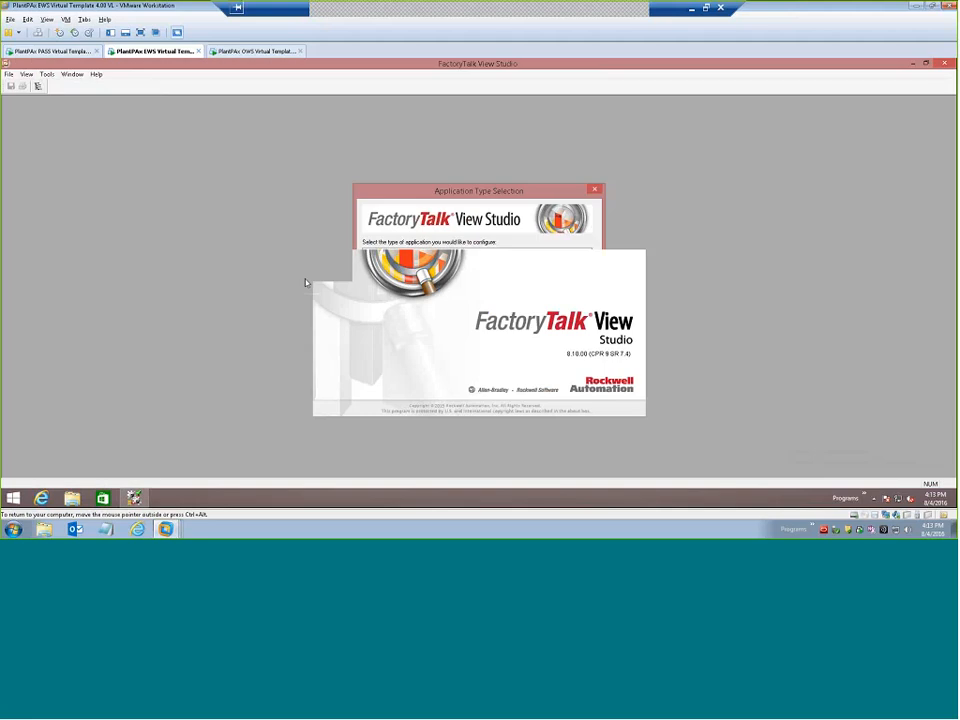
{"action": "left_click", "coordinate": [392, 266]}
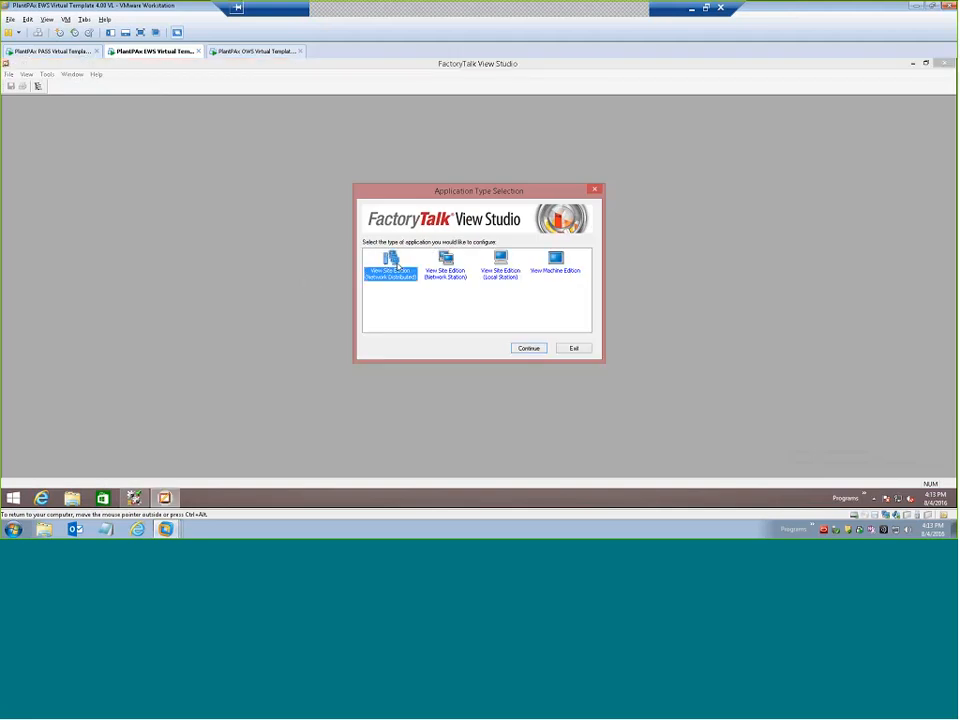
{"action": "left_click", "coordinate": [528, 348]}
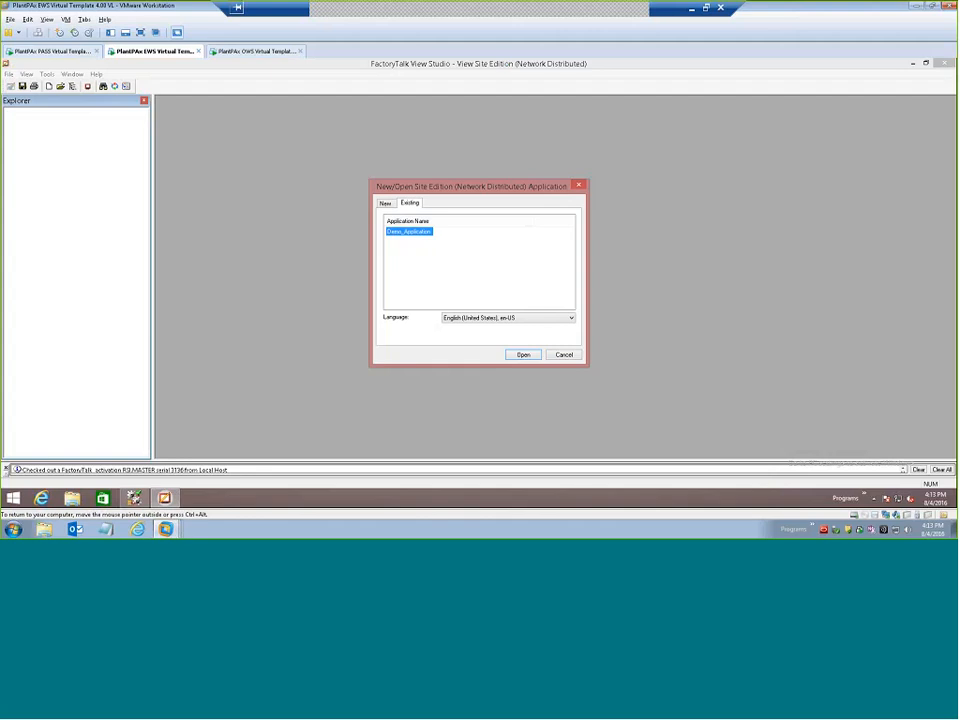
{"action": "left_click", "coordinate": [523, 355]}
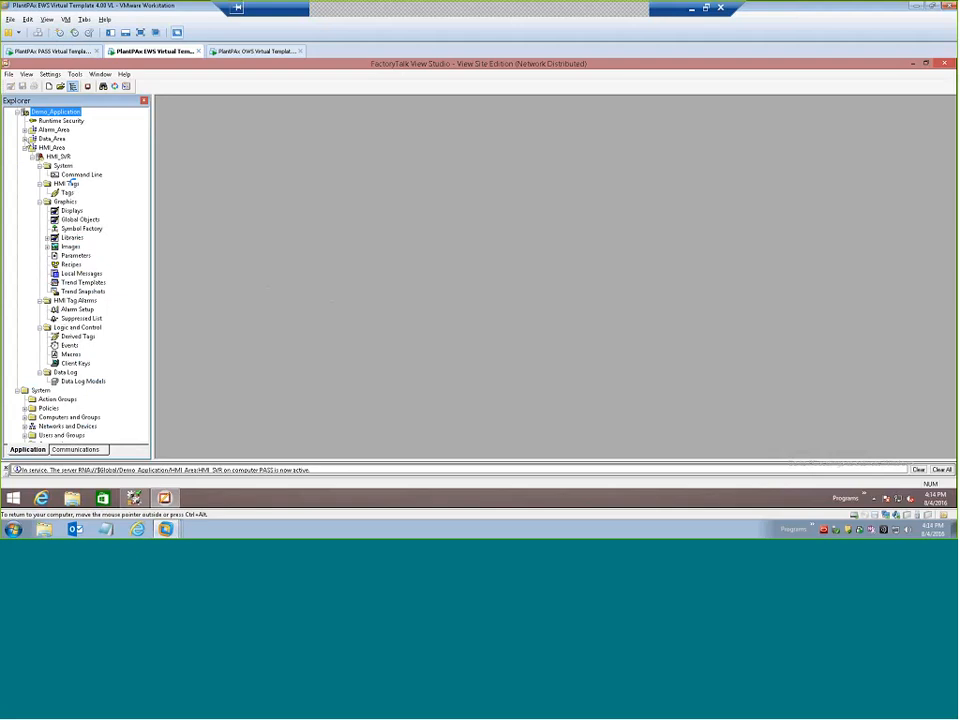
Open the communication setup of Data_SVR and add a device shortcut named CLX1.
{"action": "left_click", "coordinate": [26, 139]}
{"action": "left_click", "coordinate": [33, 149]}
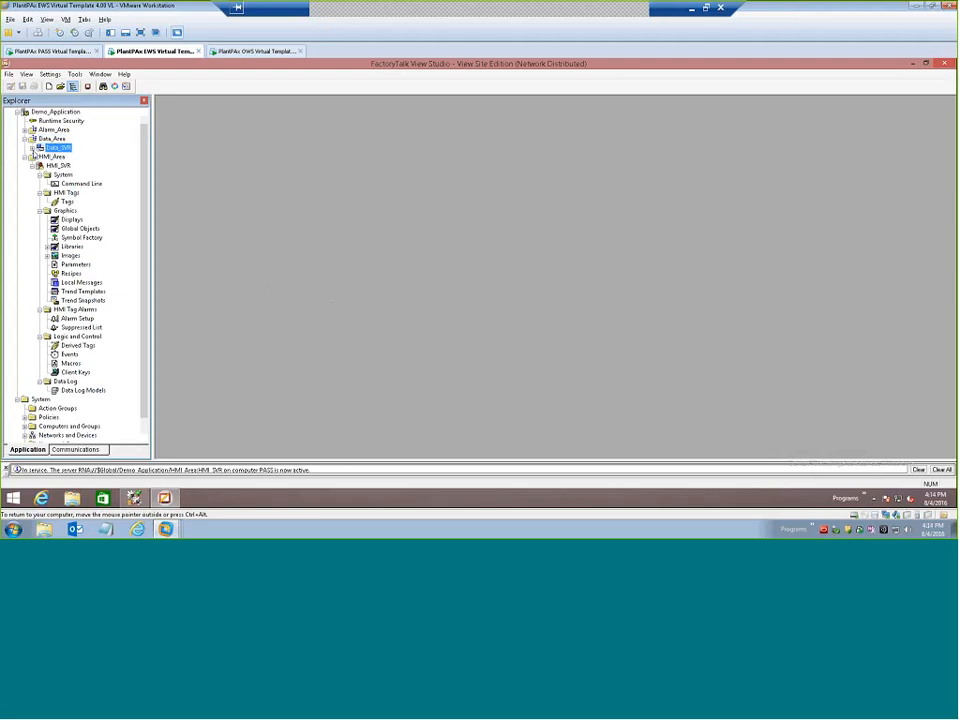
{"action": "double_click", "coordinate": [71, 157]}
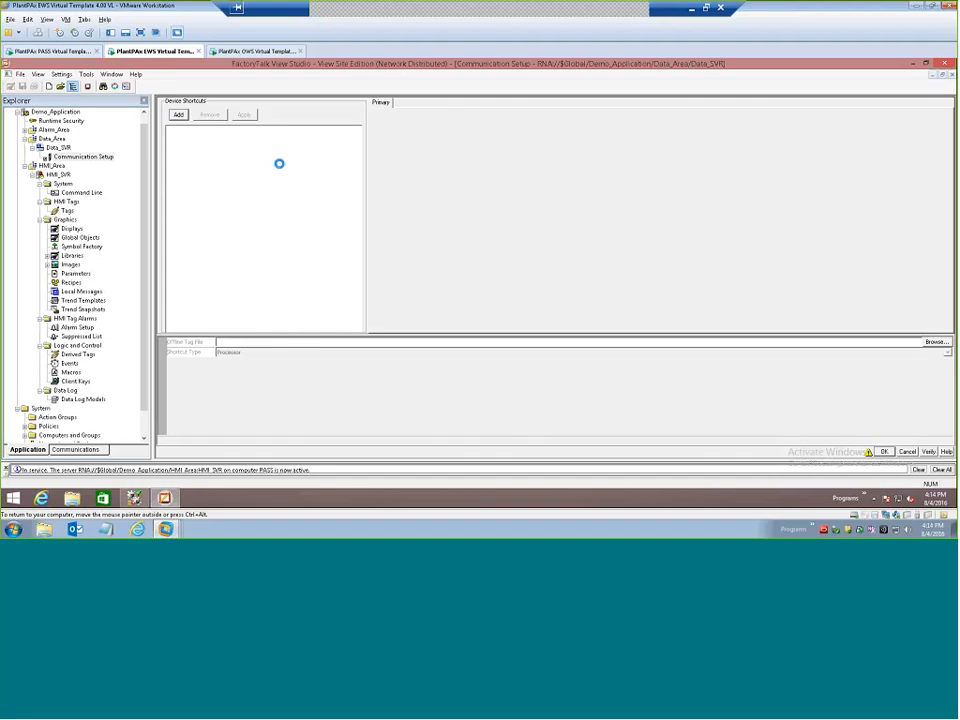
{"action": "left_click", "coordinate": [178, 114]}
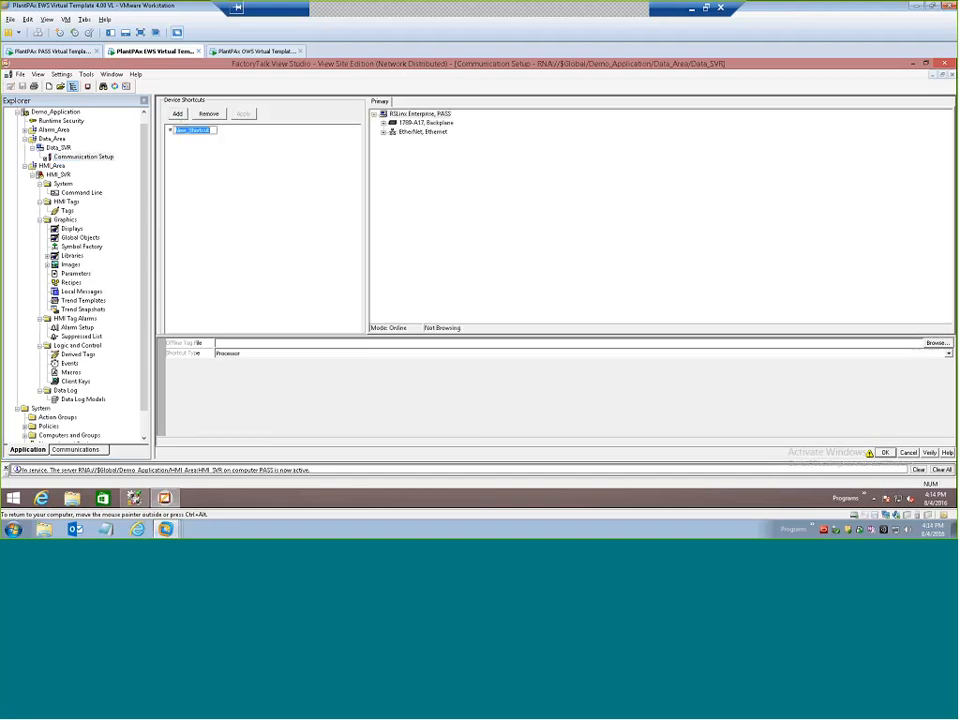
{"action": "type", "text": "CLX1"}
Map the CLX1 shortcut to the 1756-L74 in slot 0 behind Ethernet device 192.168.0.201 and save the communication setup.
{"action": "double_click", "coordinate": [422, 131]}
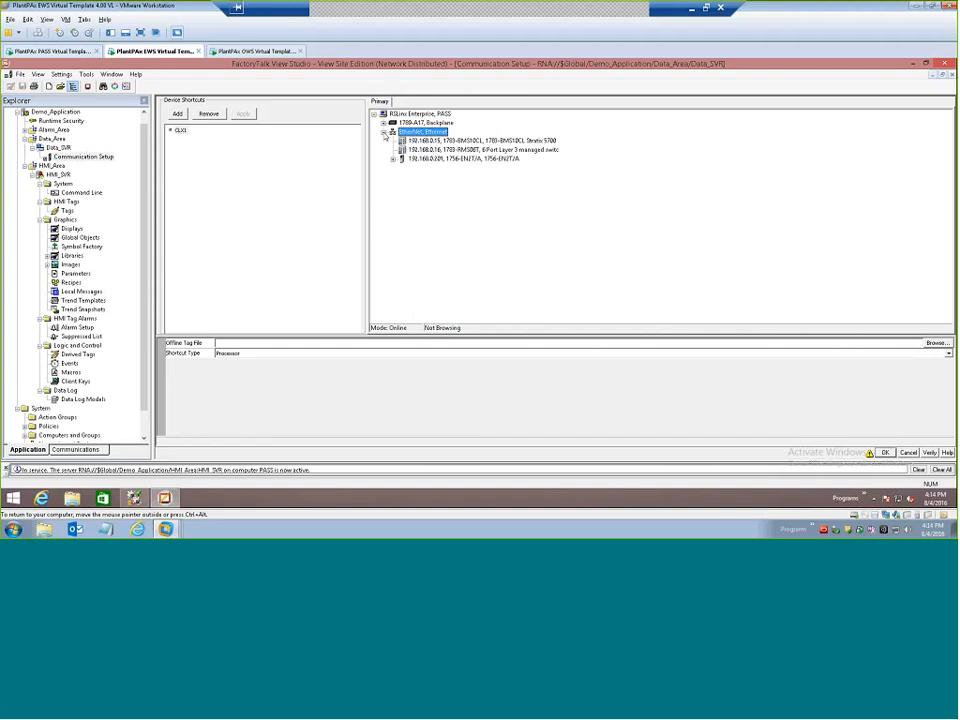
{"action": "double_click", "coordinate": [394, 159]}
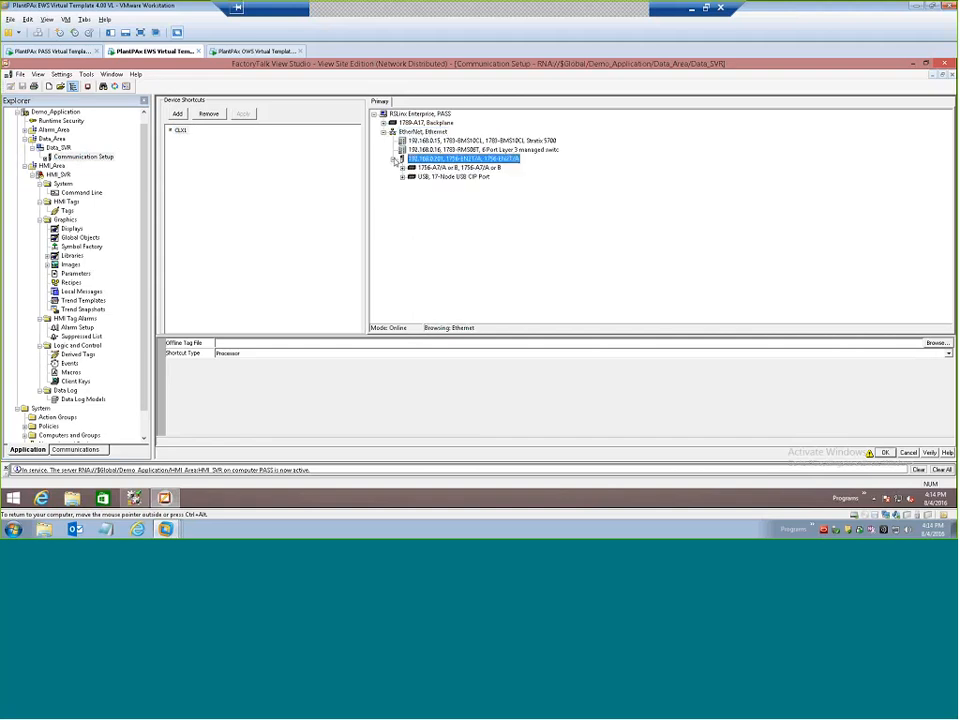
{"action": "double_click", "coordinate": [401, 168]}
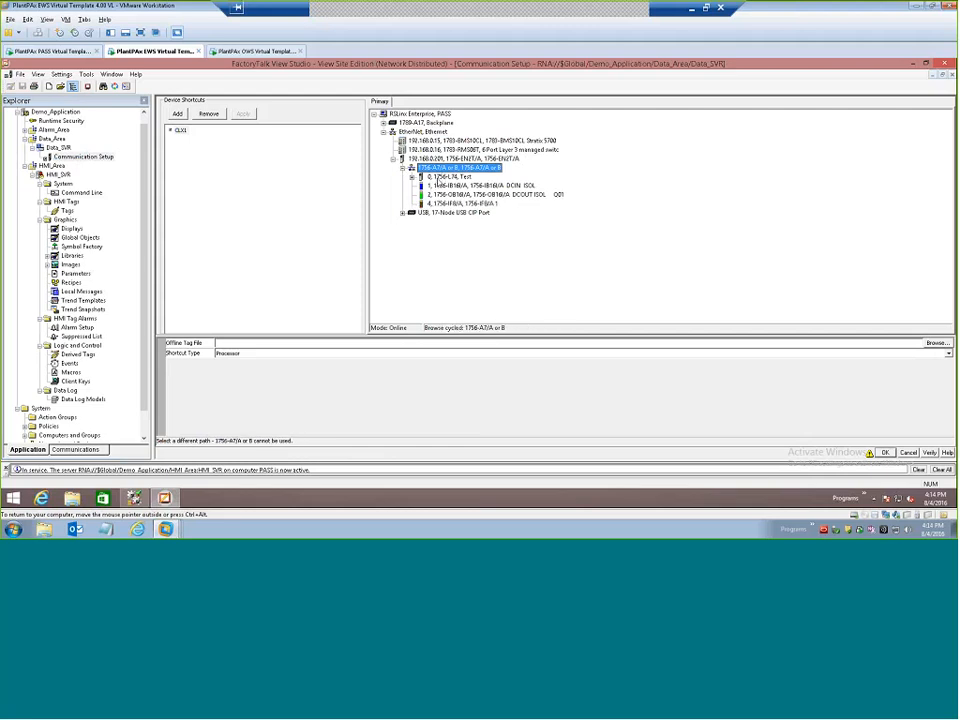
{"action": "left_click", "coordinate": [444, 176]}
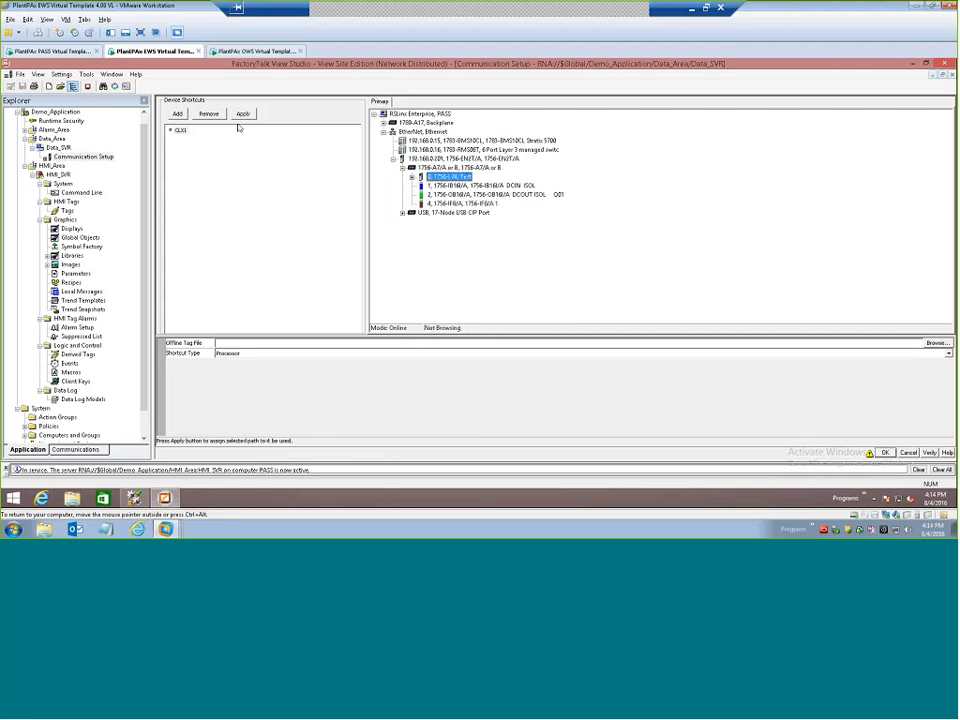
{"action": "left_click", "coordinate": [243, 114]}
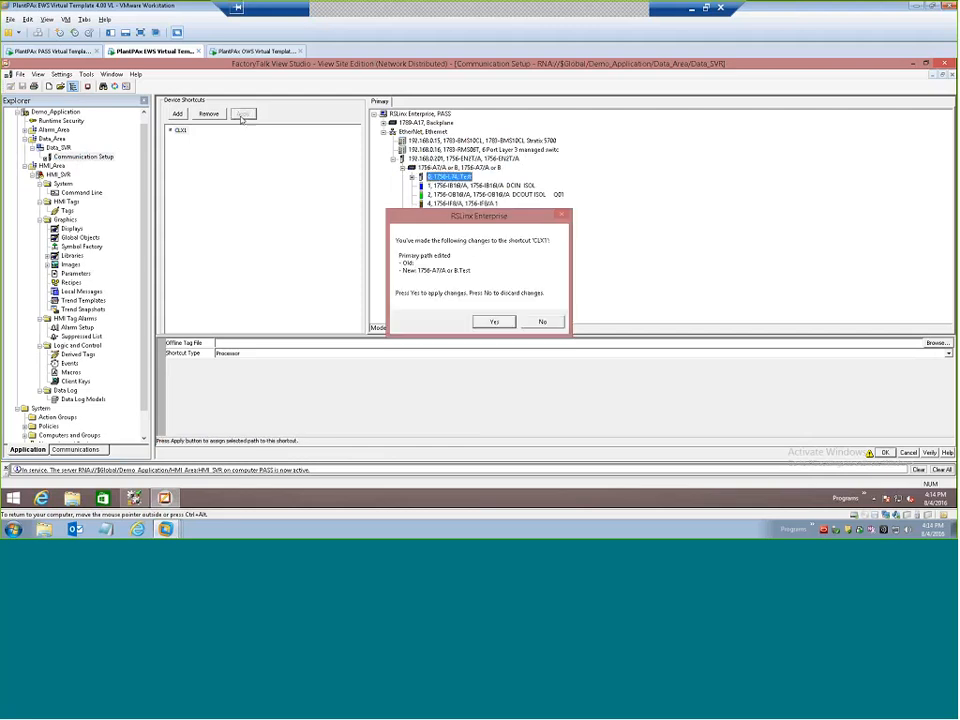
{"action": "left_click", "coordinate": [494, 322]}
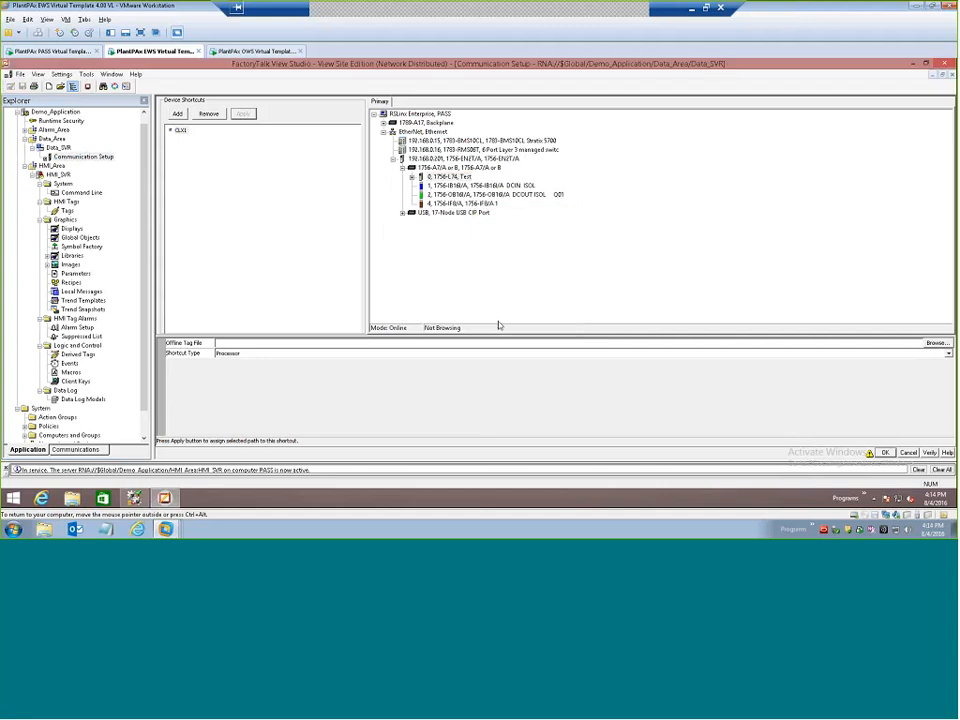
{"action": "left_click", "coordinate": [885, 453]}
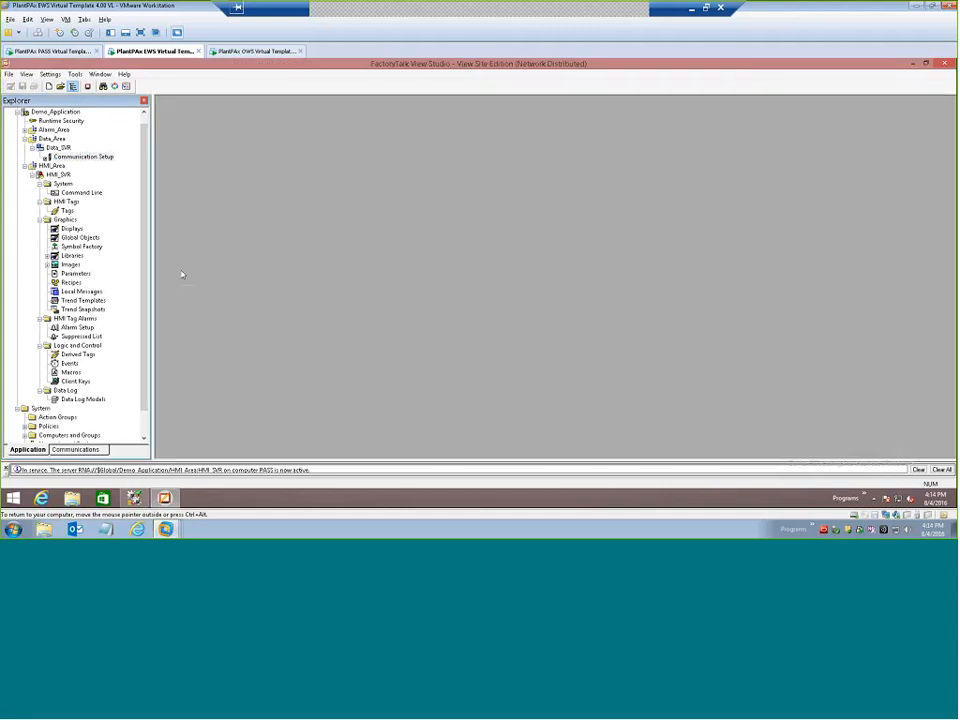
Create a new blank graphic display under HMI_SVR.
{"action": "left_click", "coordinate": [58, 174]}
{"action": "left_click", "coordinate": [70, 229]}
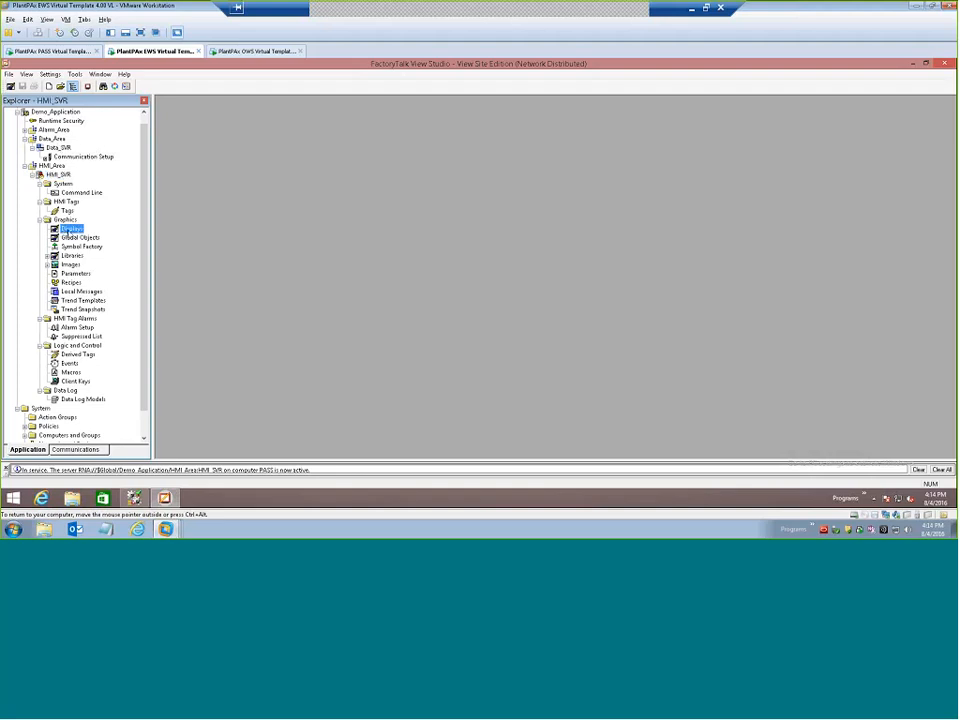
{"action": "right_click", "coordinate": [73, 234]}
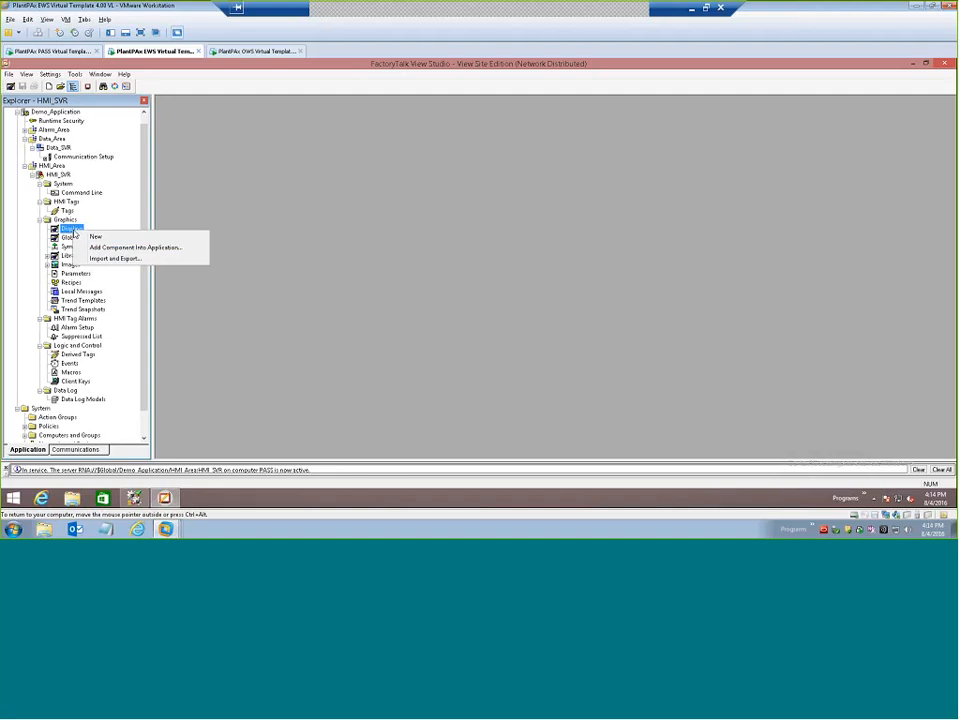
{"action": "left_click", "coordinate": [96, 236]}
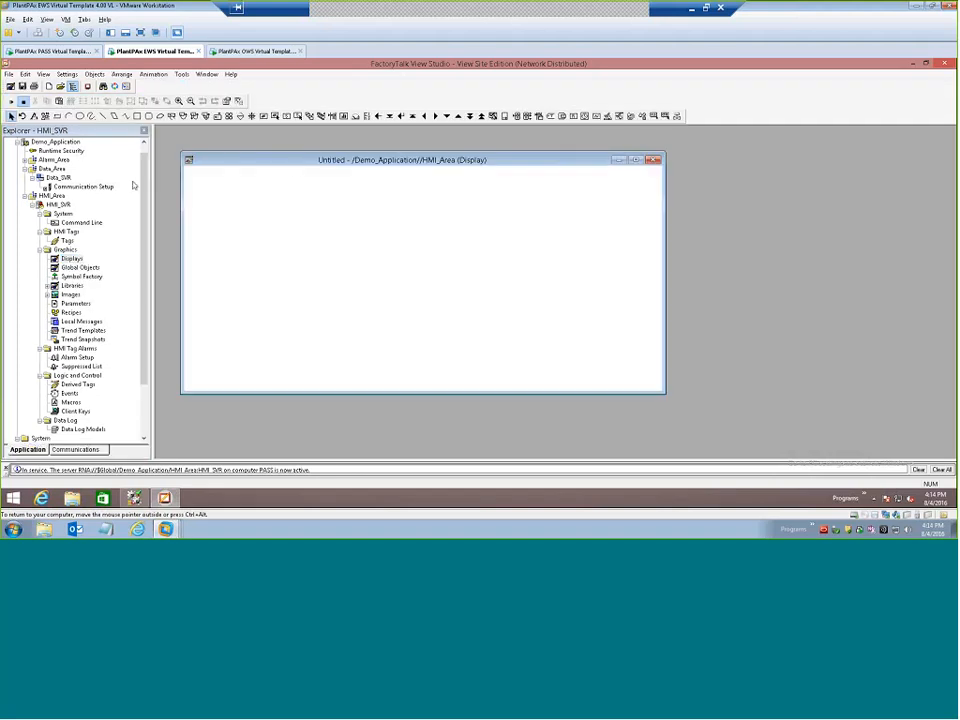
Add a bold Arial 24-point text object reading "Timer Screen" near the upper edge of the blank display.
{"action": "left_click", "coordinate": [94, 74]}
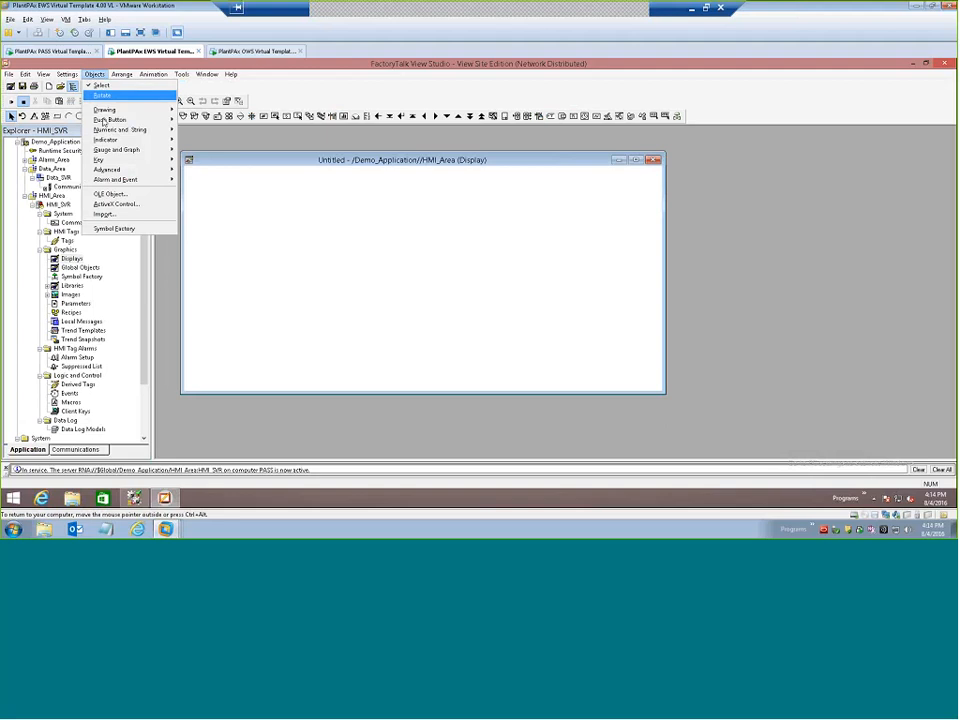
{"action": "mouse_move", "coordinate": [108, 120]}
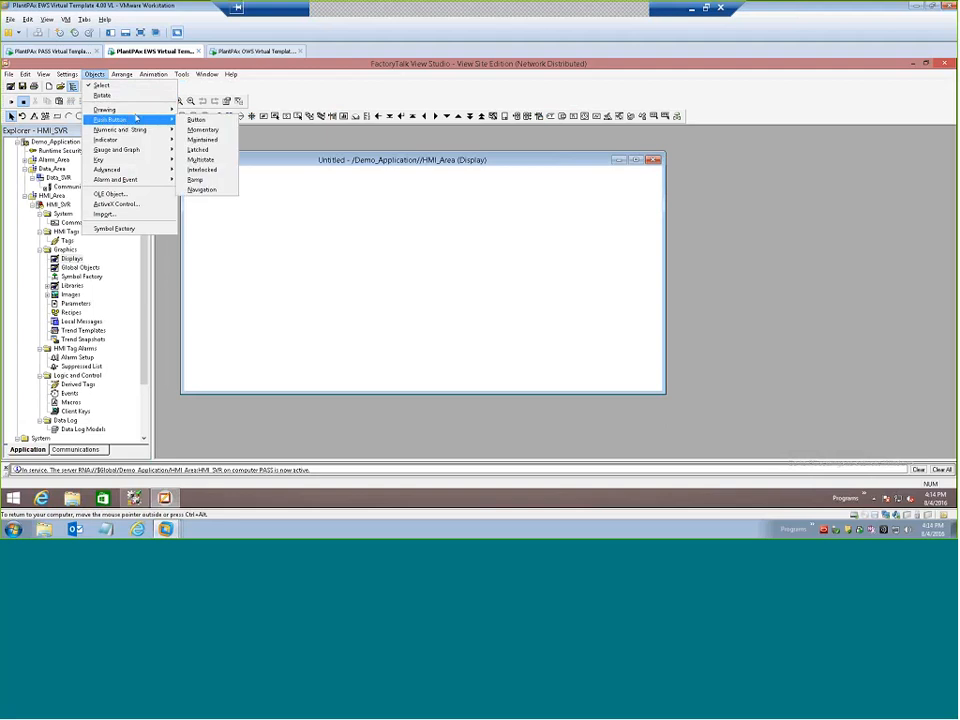
{"action": "left_click", "coordinate": [235, 148]}
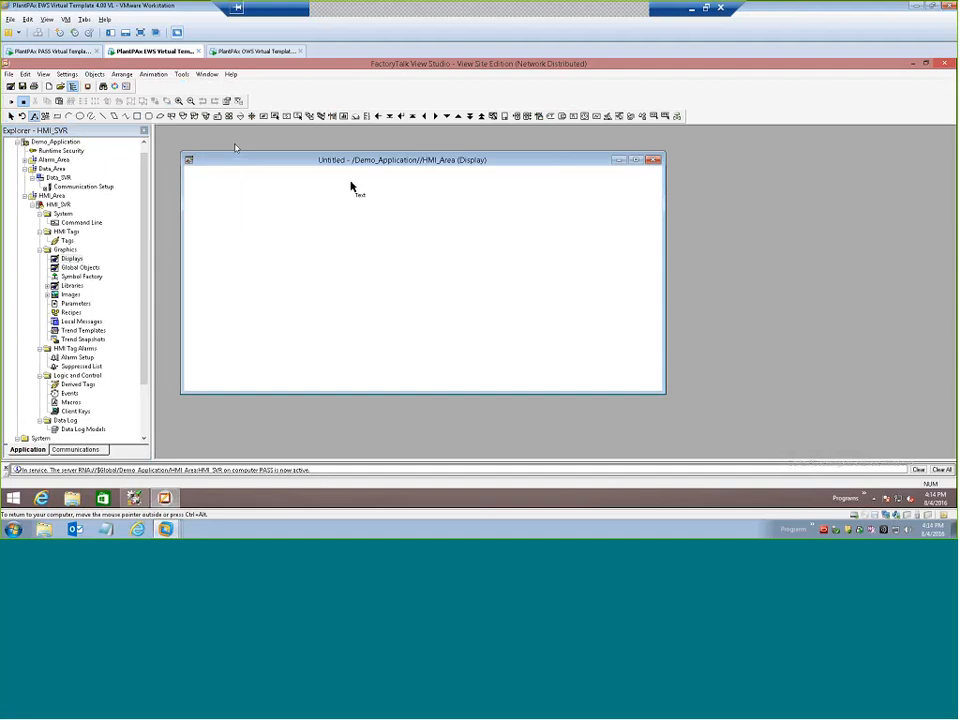
{"action": "left_click_drag", "start_coordinate": [313, 184], "coordinate": [452, 212]}
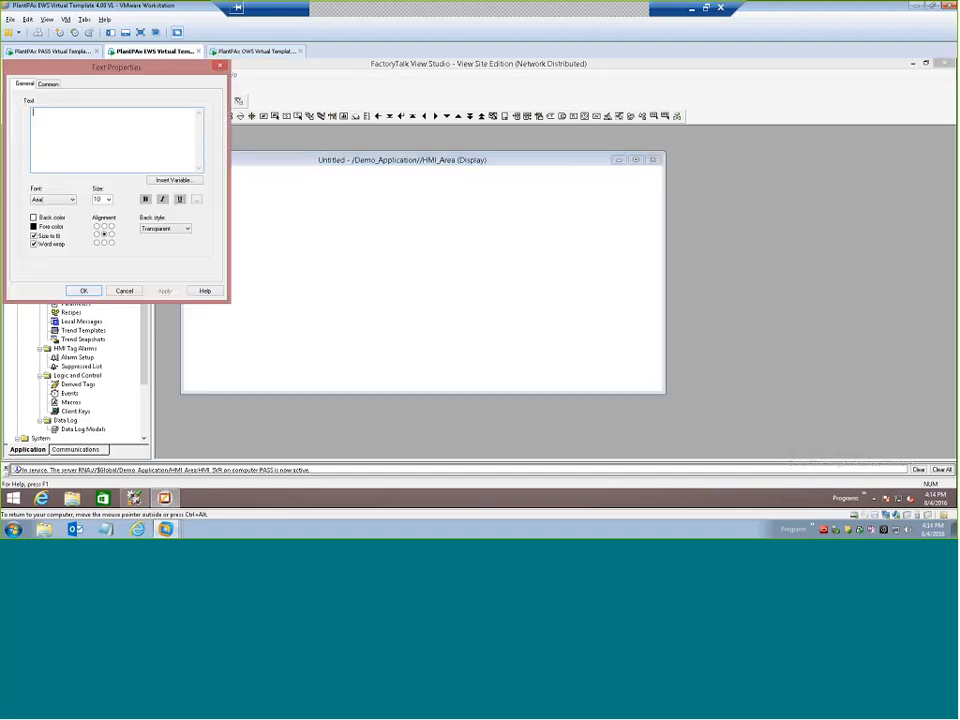
{"action": "type", "text": "Timer Screen"}
{"action": "left_click", "coordinate": [108, 199]}
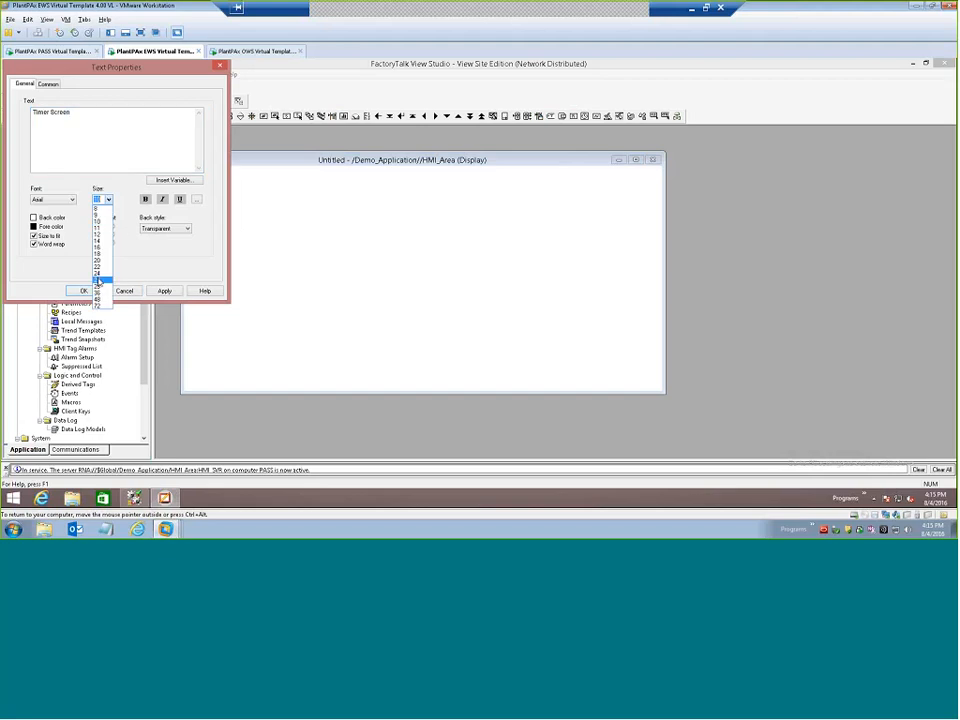
{"action": "left_click", "coordinate": [103, 227]}
{"action": "left_click", "coordinate": [148, 203]}
{"action": "left_click", "coordinate": [165, 291]}
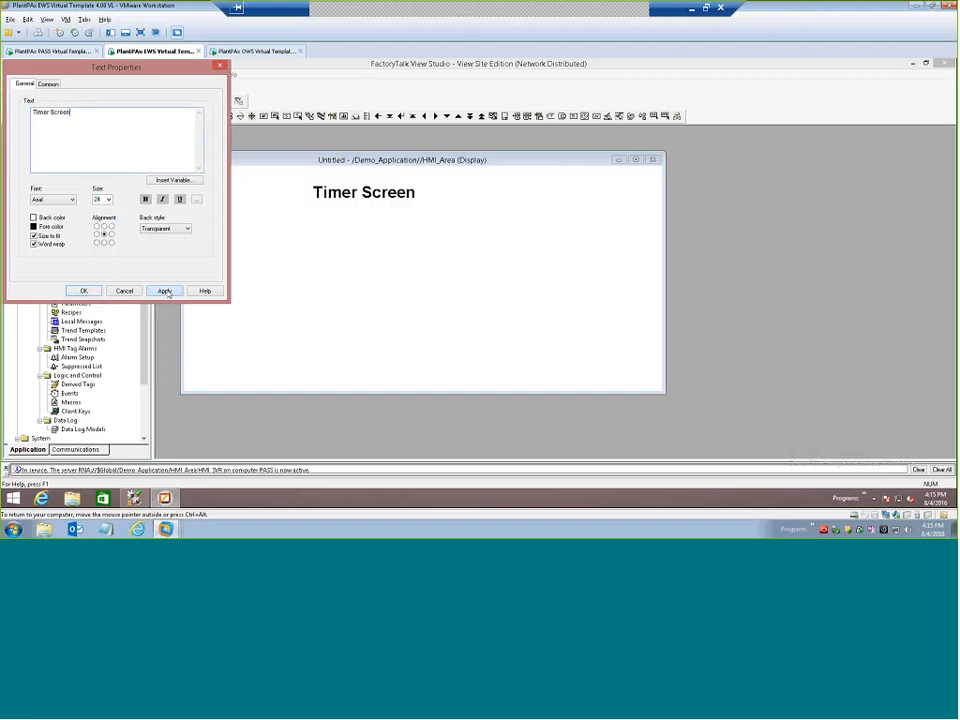
{"action": "left_click", "coordinate": [97, 292]}
Draw a numeric display object in the lower area of the display, below the Timer Screen title.
{"action": "left_click", "coordinate": [93, 74]}
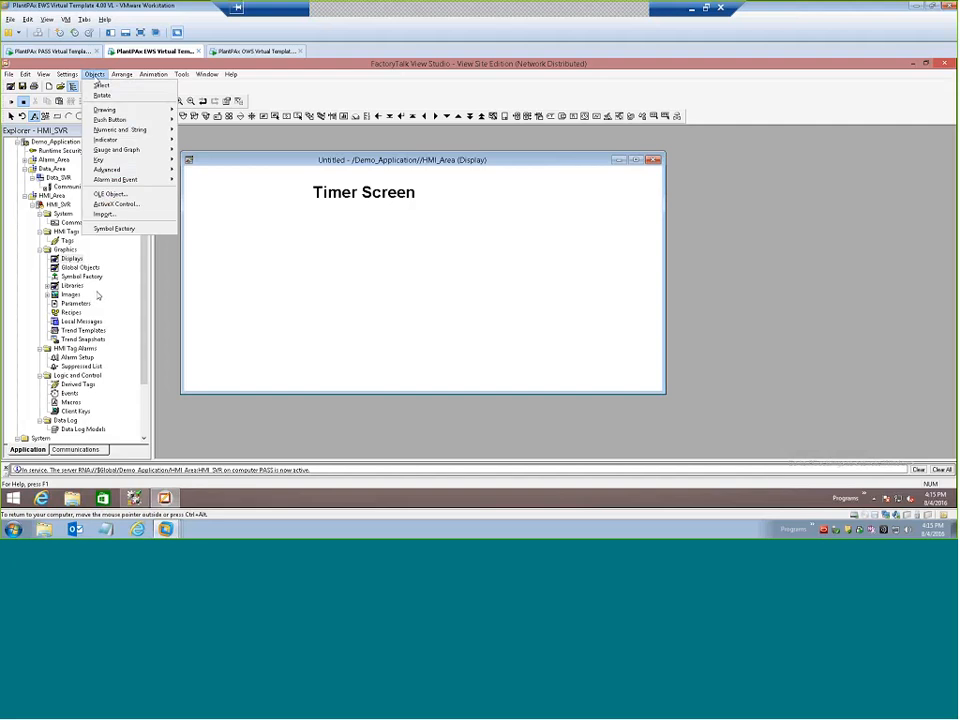
{"action": "mouse_move", "coordinate": [176, 130]}
{"action": "left_click", "coordinate": [208, 130]}
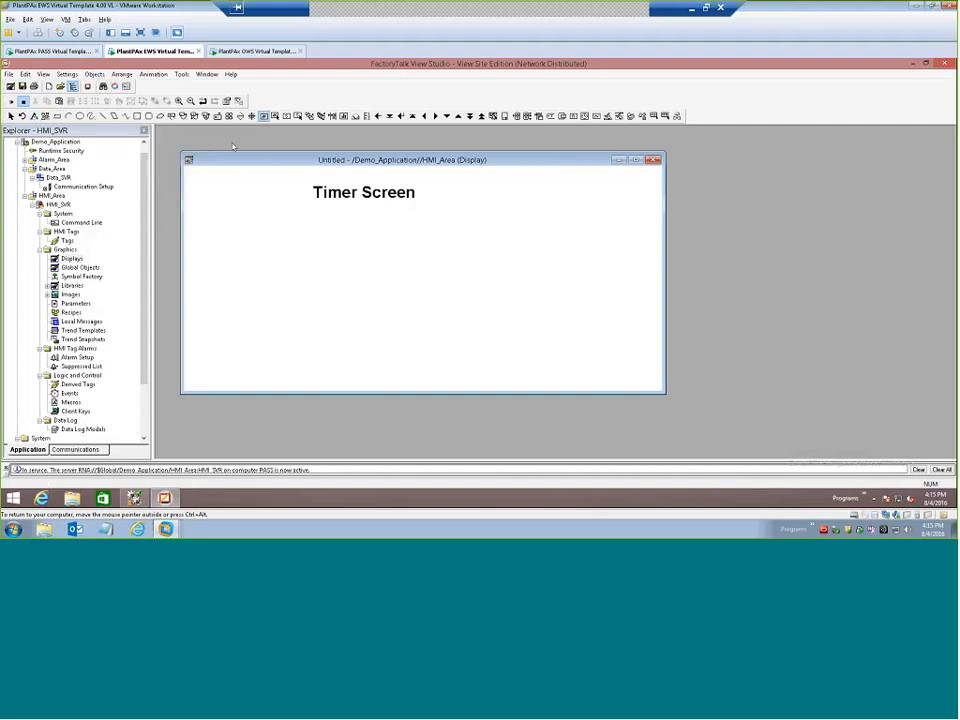
{"action": "left_click_drag", "start_coordinate": [242, 315], "coordinate": [381, 324]}
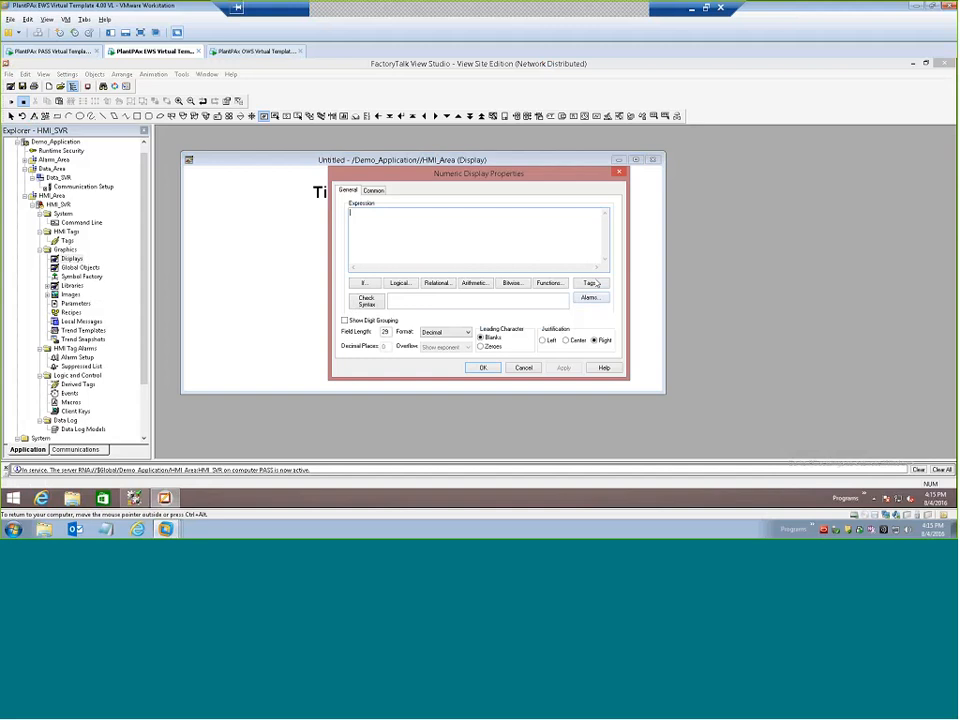
Set the numeric display's expression to the online Timer1.ACC tag of the CLX1 shortcut in Data_Area.
{"action": "left_click", "coordinate": [590, 283]}
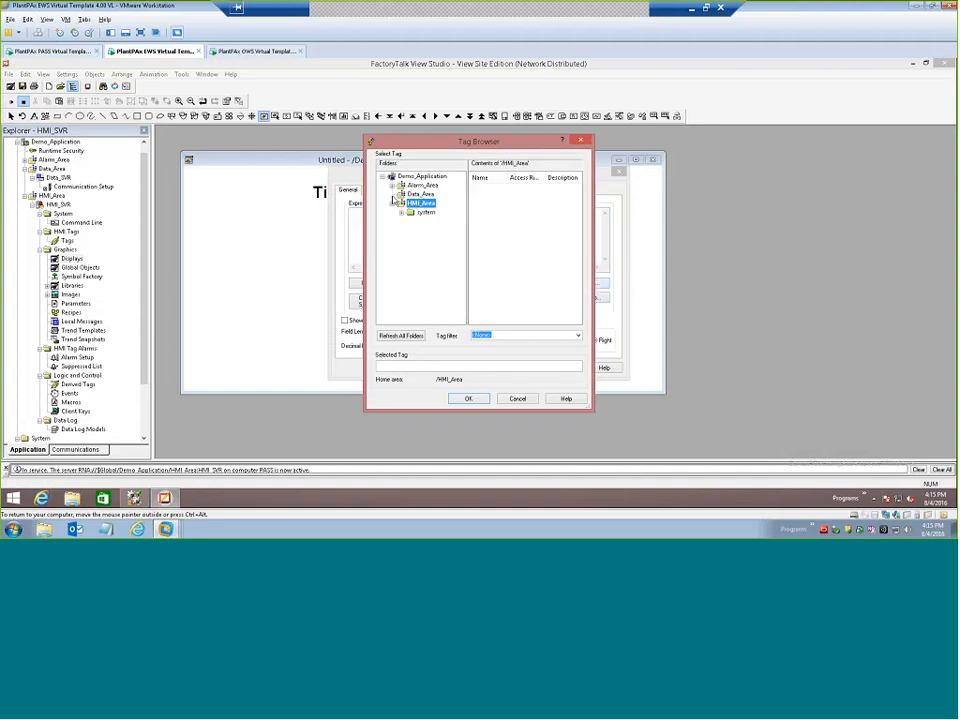
{"action": "left_click", "coordinate": [416, 193]}
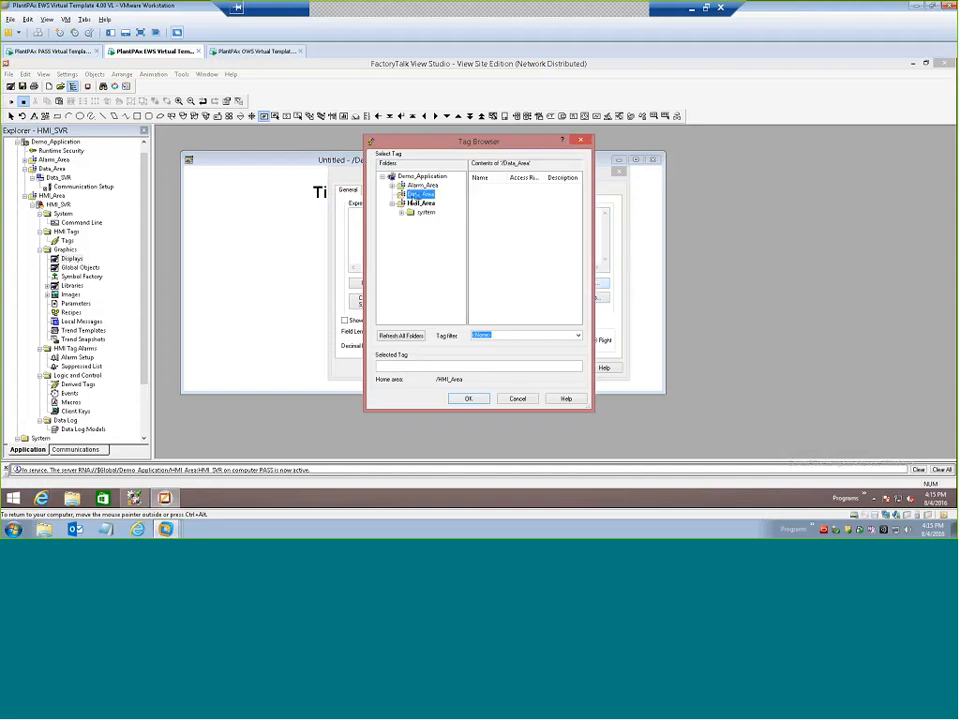
{"action": "left_click", "coordinate": [433, 194]}
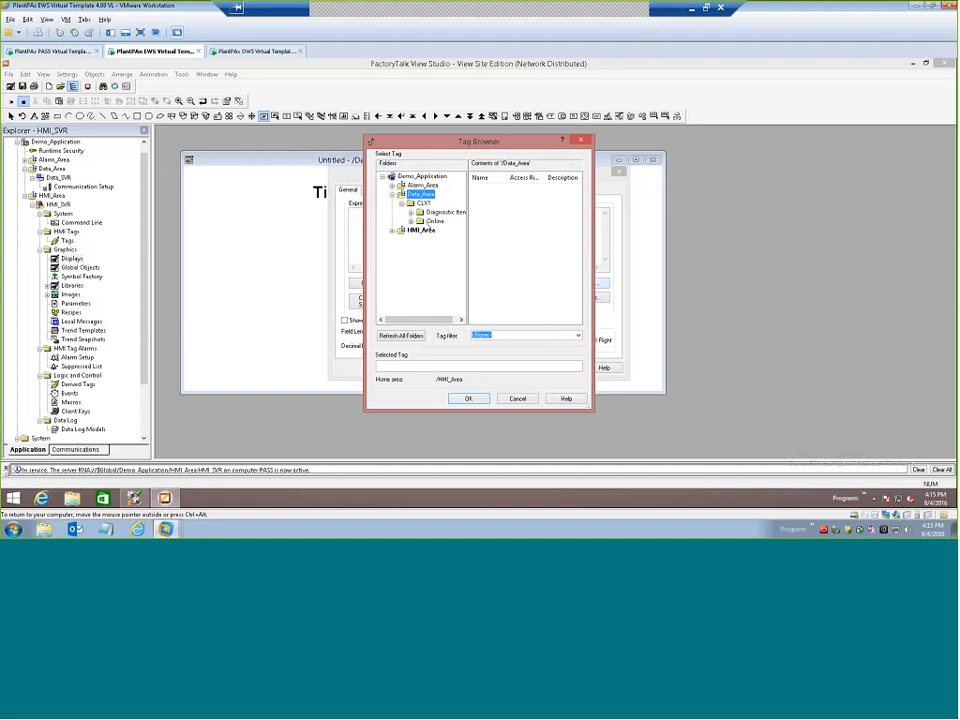
{"action": "left_click", "coordinate": [411, 222]}
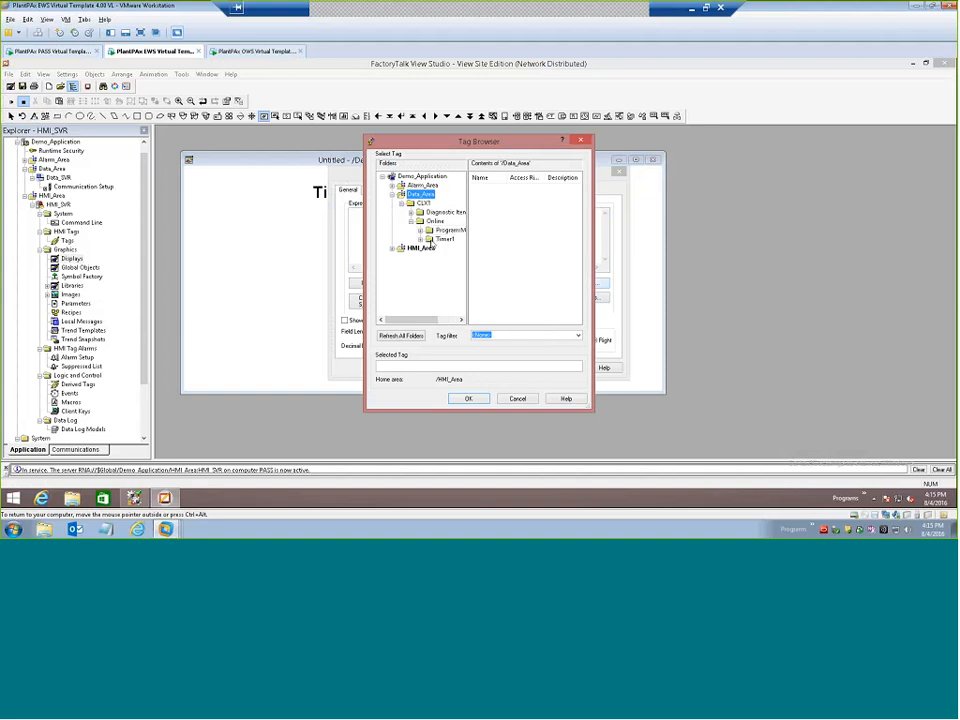
{"action": "left_click", "coordinate": [433, 239]}
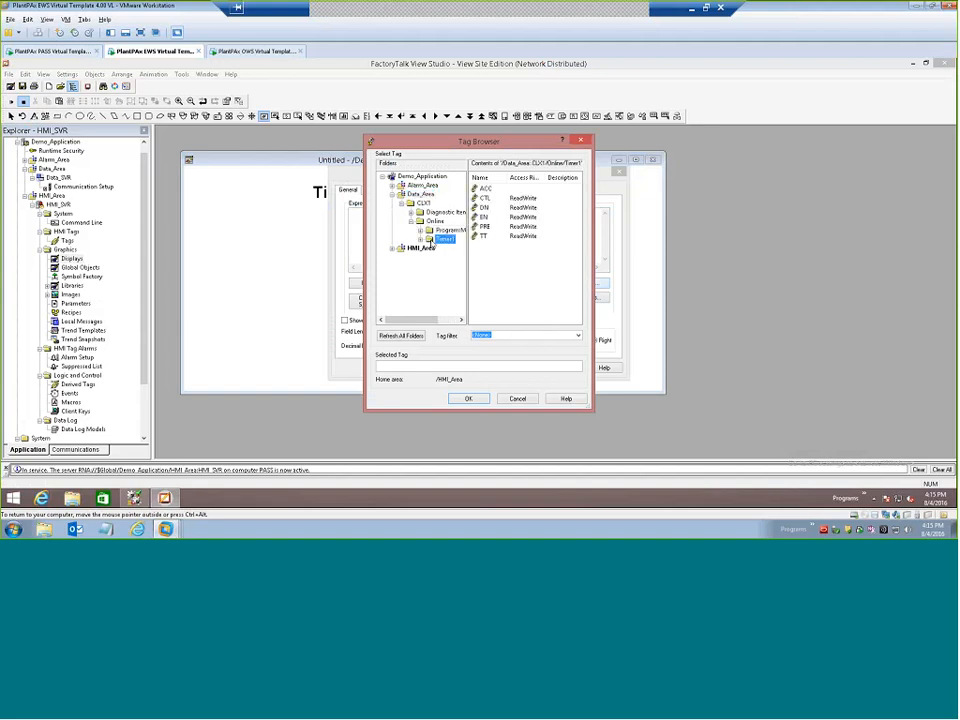
{"action": "left_click", "coordinate": [480, 188]}
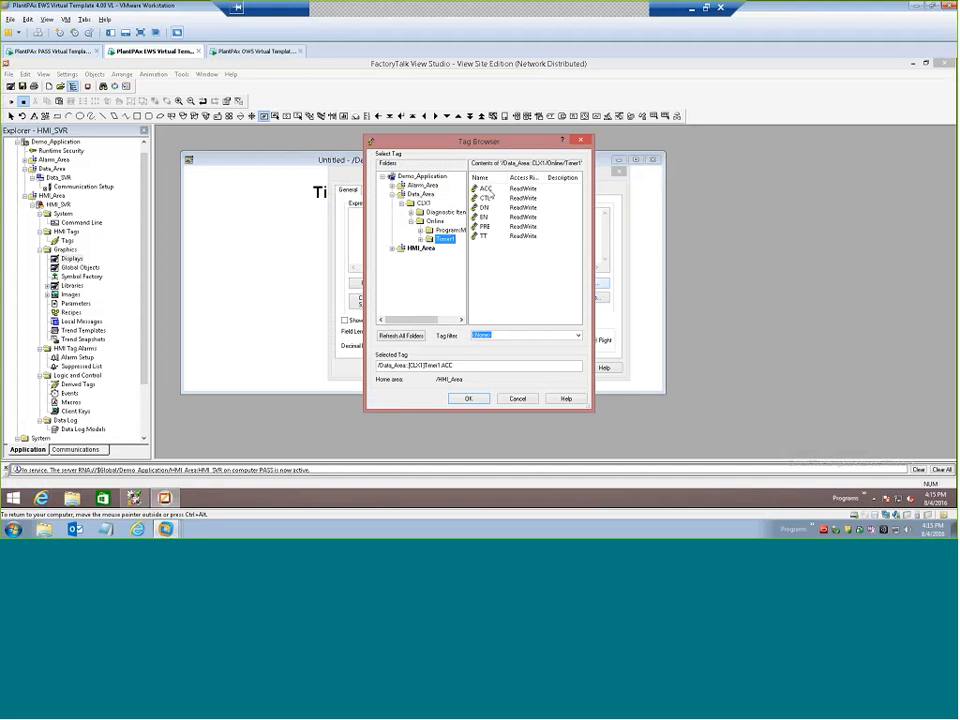
{"action": "left_click", "coordinate": [487, 189]}
{"action": "left_click", "coordinate": [467, 399]}
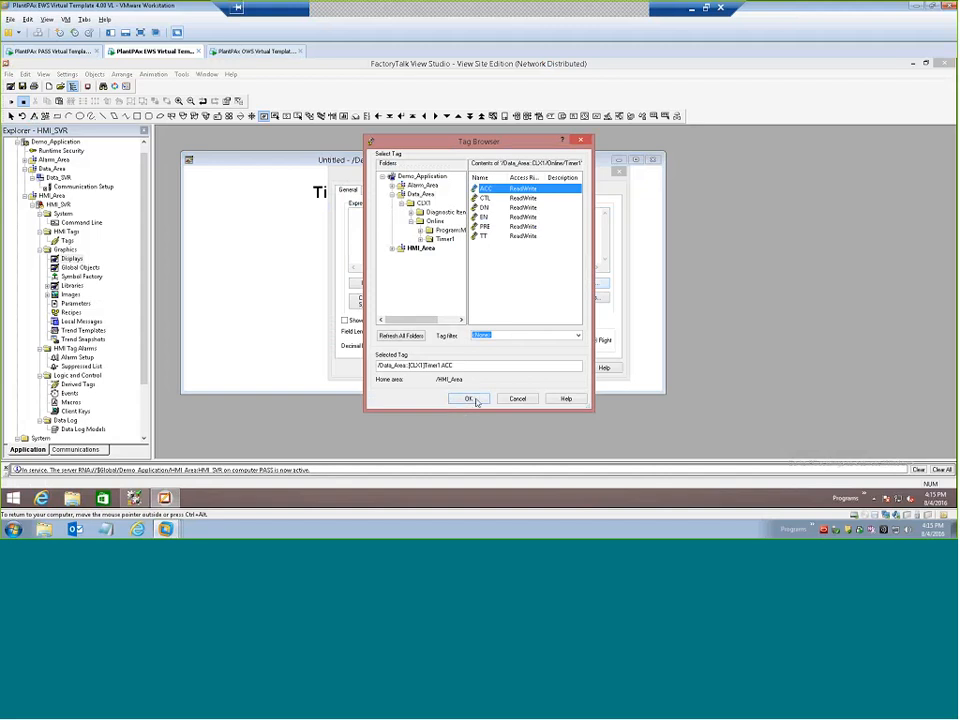
{"action": "left_click", "coordinate": [470, 400]}
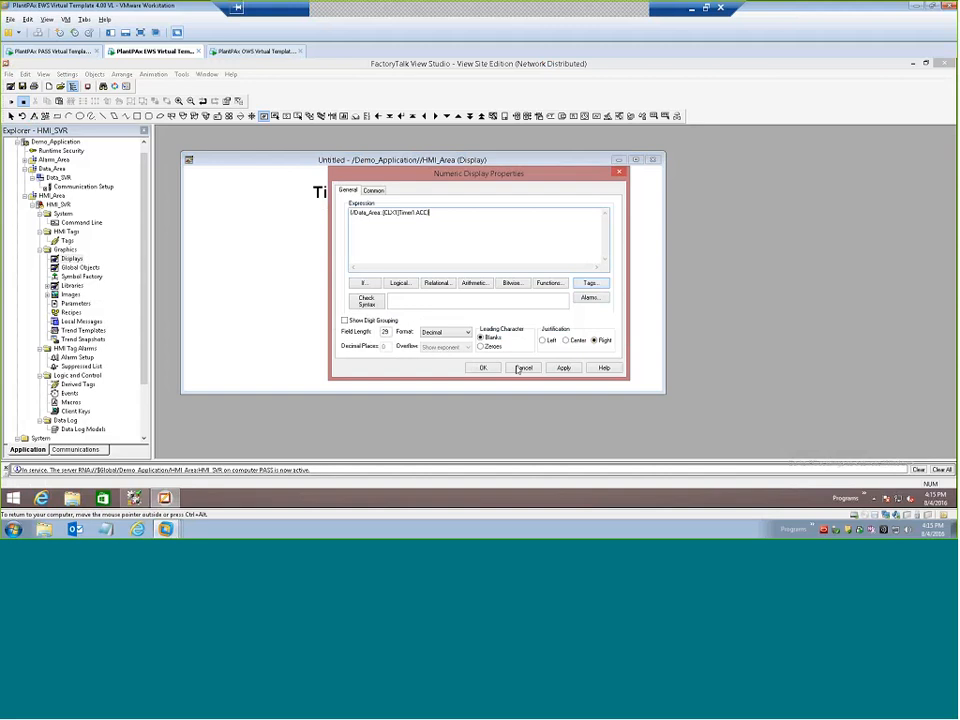
{"action": "left_click", "coordinate": [483, 368]}
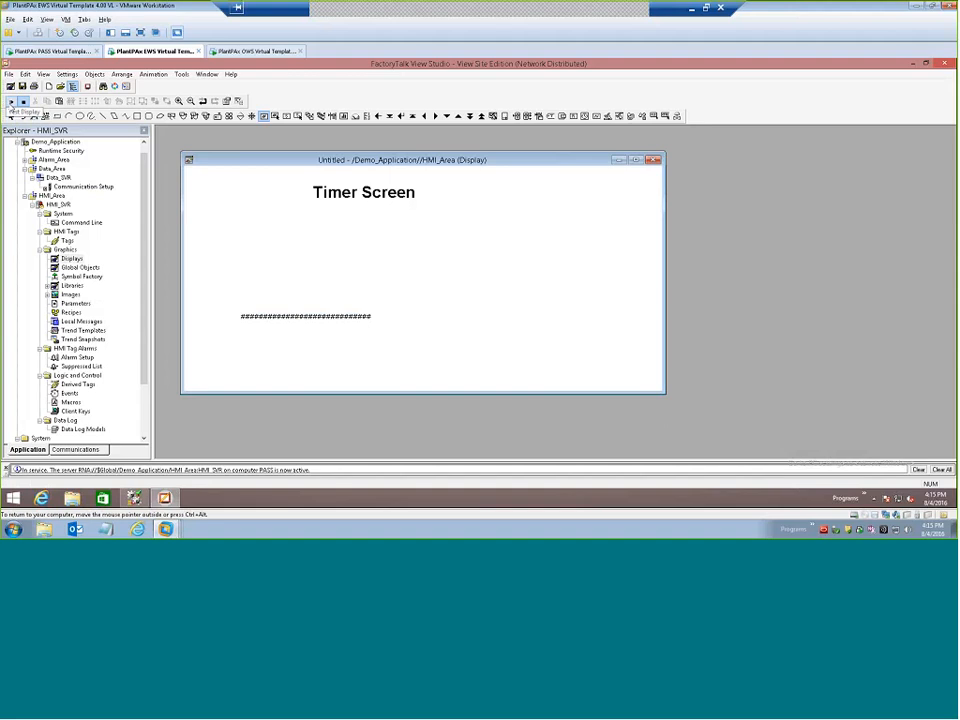
Test-run the display to check the live timer value and return it to edit mode.
{"action": "left_click", "coordinate": [11, 101]}
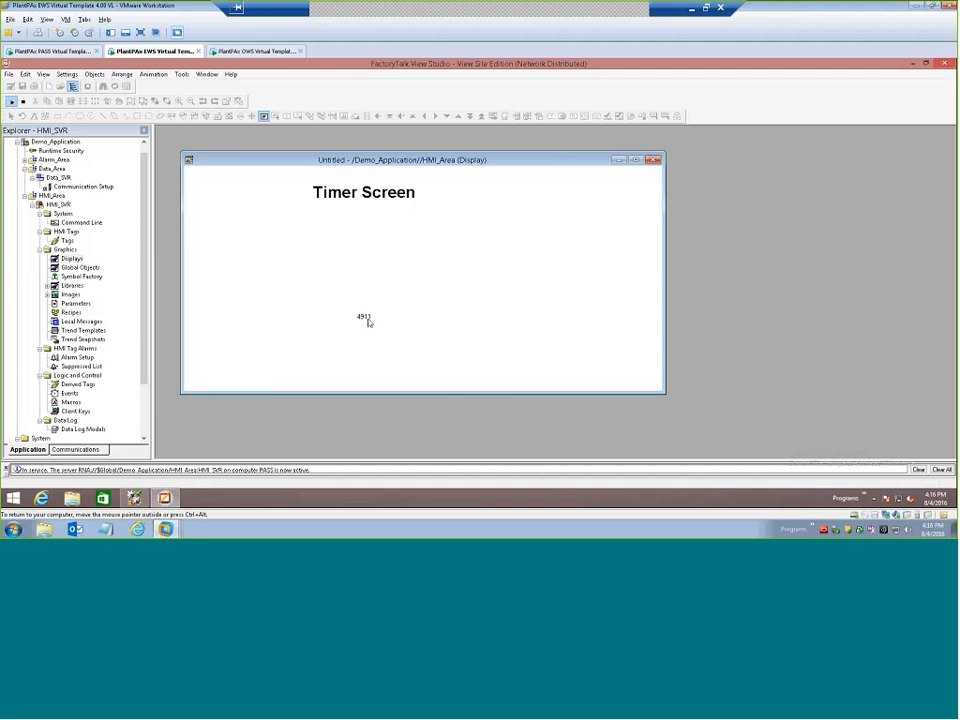
{"action": "left_click", "coordinate": [23, 102]}
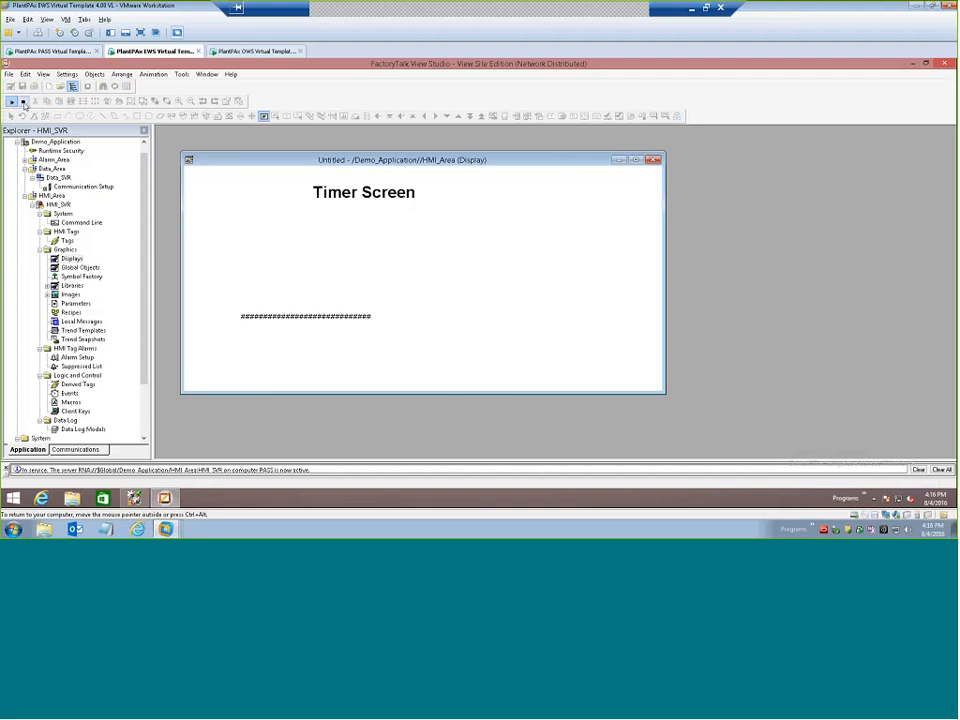
{"action": "left_click", "coordinate": [68, 258]}
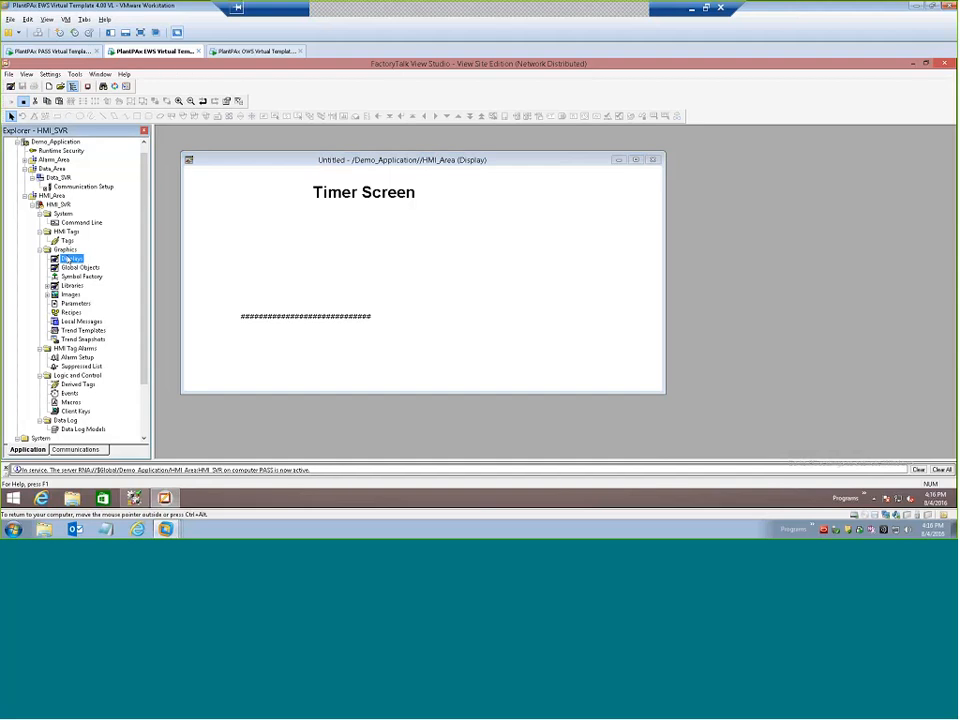
{"action": "left_click", "coordinate": [463, 240]}
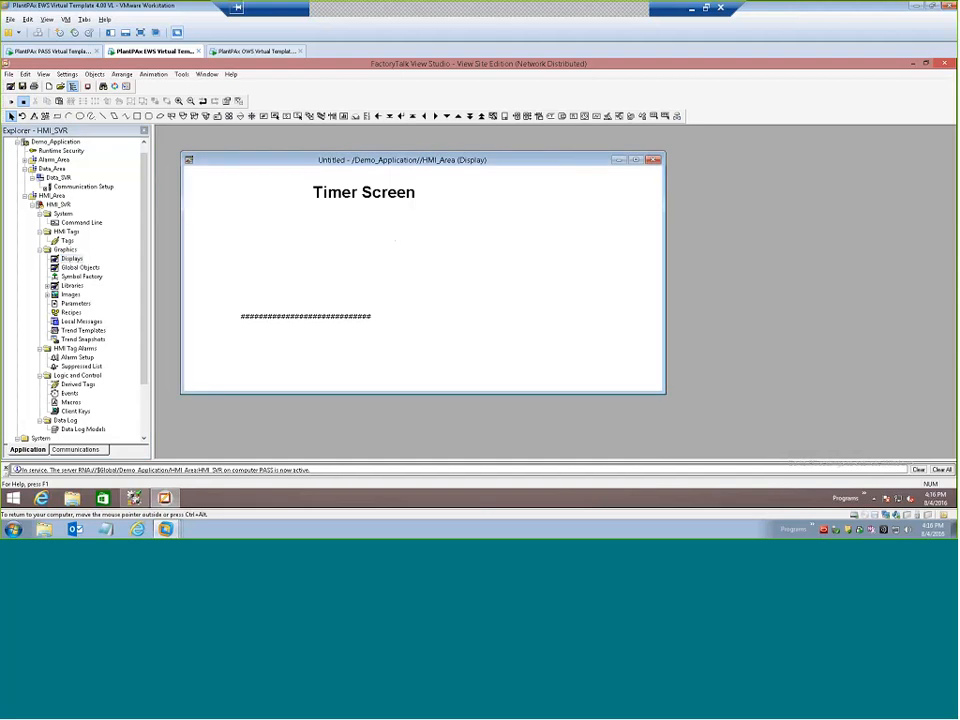
Close the display and save it under the component name Timer.
{"action": "left_click", "coordinate": [652, 160]}
{"action": "left_click", "coordinate": [438, 300]}
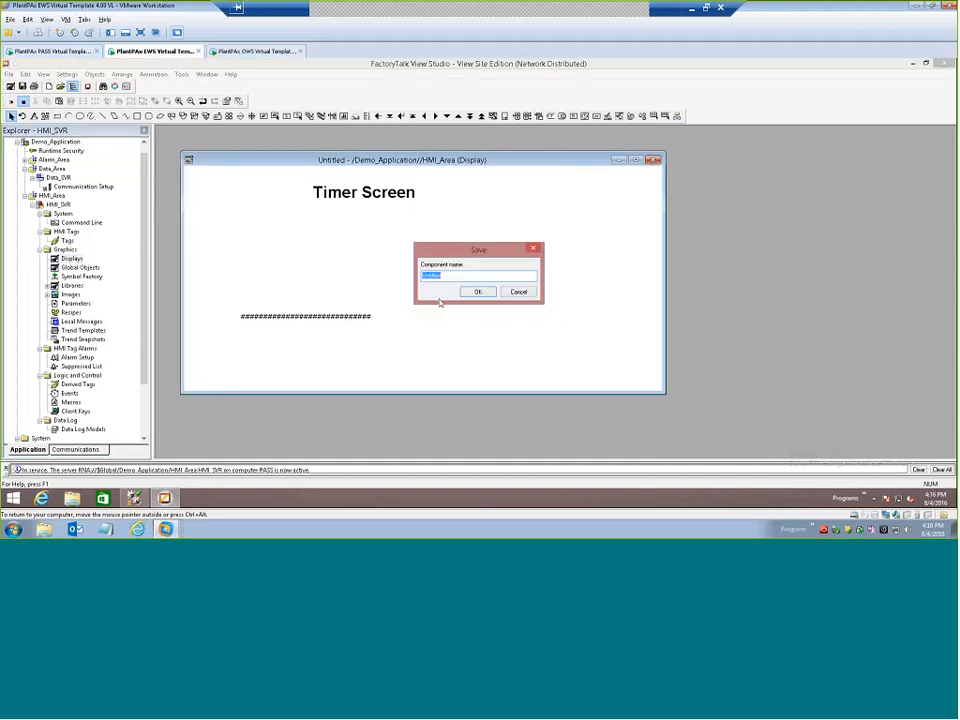
{"action": "type", "text": "Timer"}
{"action": "left_click", "coordinate": [478, 292]}
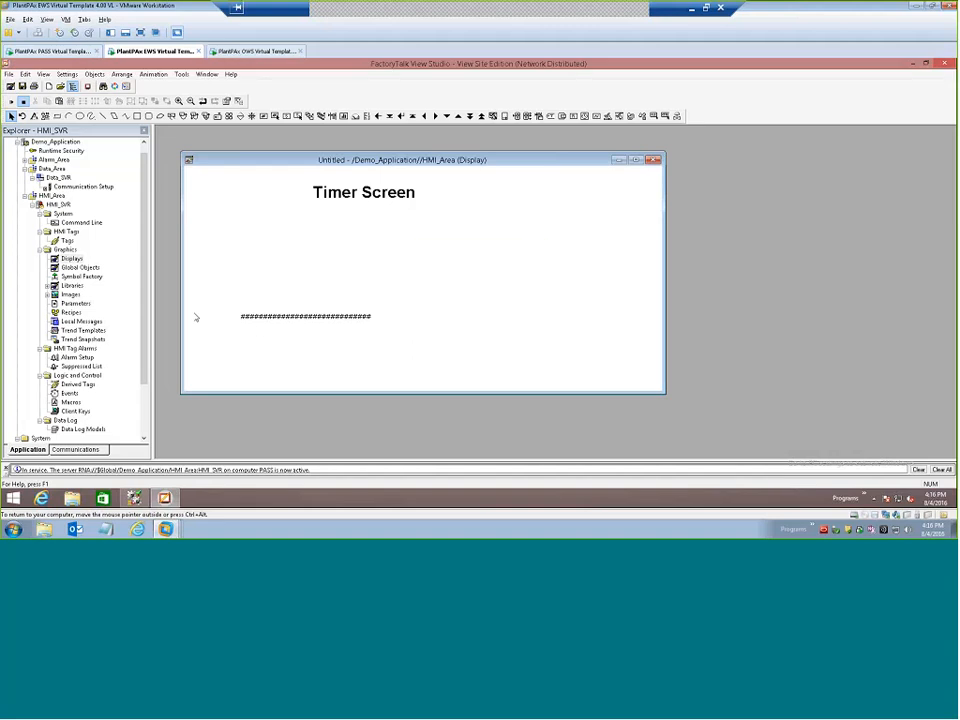
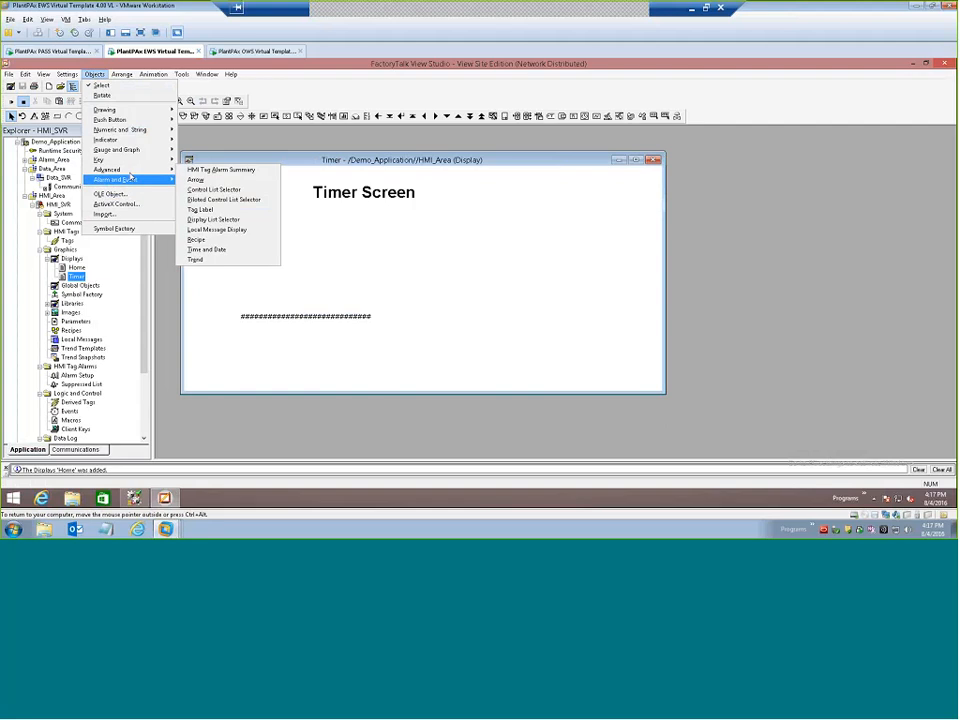
Draw a button below the numeric display on the Timer display and set its release action to Display Home.
{"action": "mouse_move", "coordinate": [126, 122]}
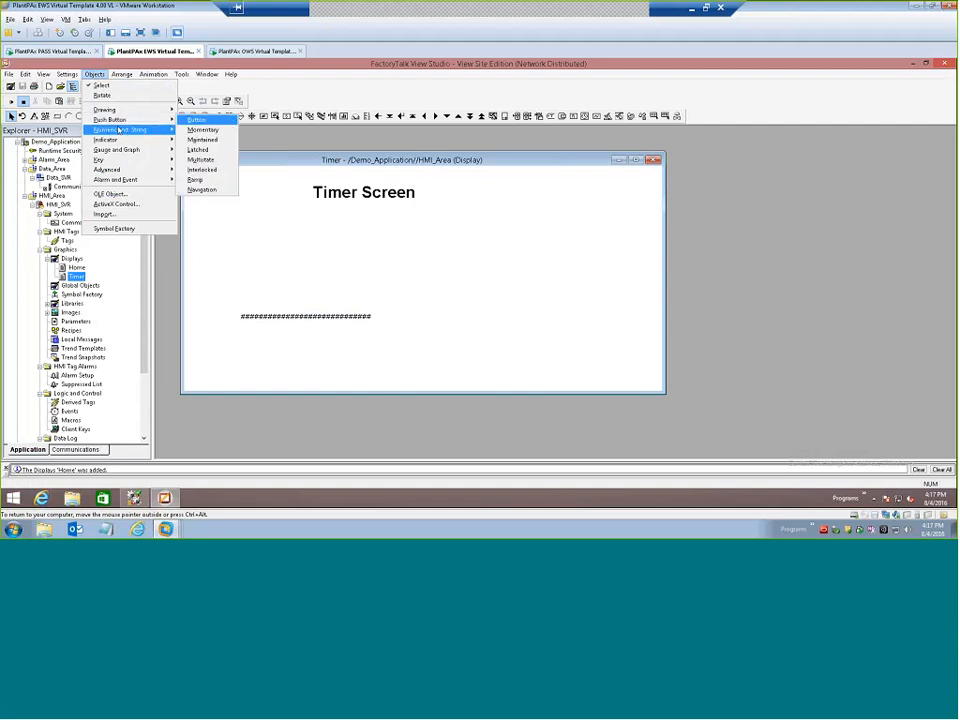
{"action": "left_click", "coordinate": [203, 129]}
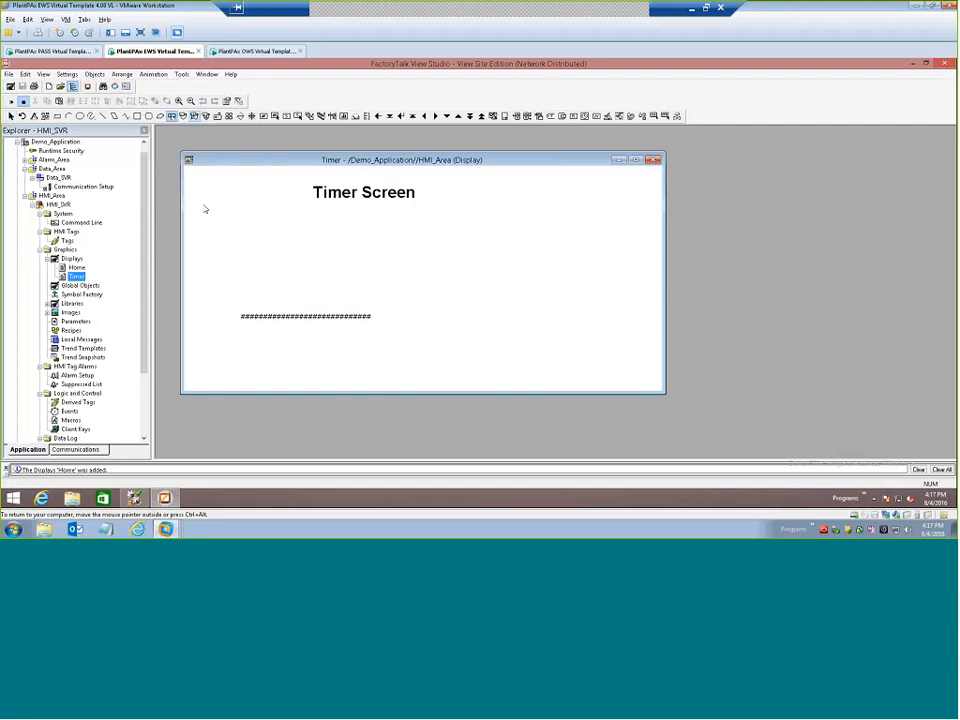
{"action": "left_click_drag", "start_coordinate": [210, 338], "coordinate": [280, 370]}
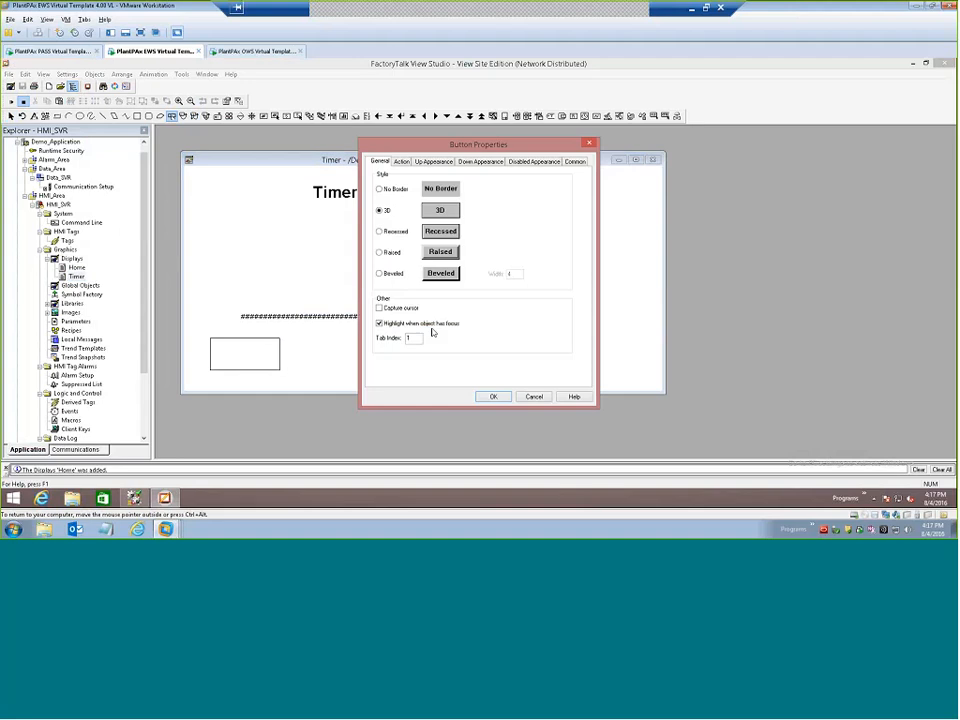
{"action": "left_click", "coordinate": [402, 161]}
{"action": "left_click", "coordinate": [410, 309]}
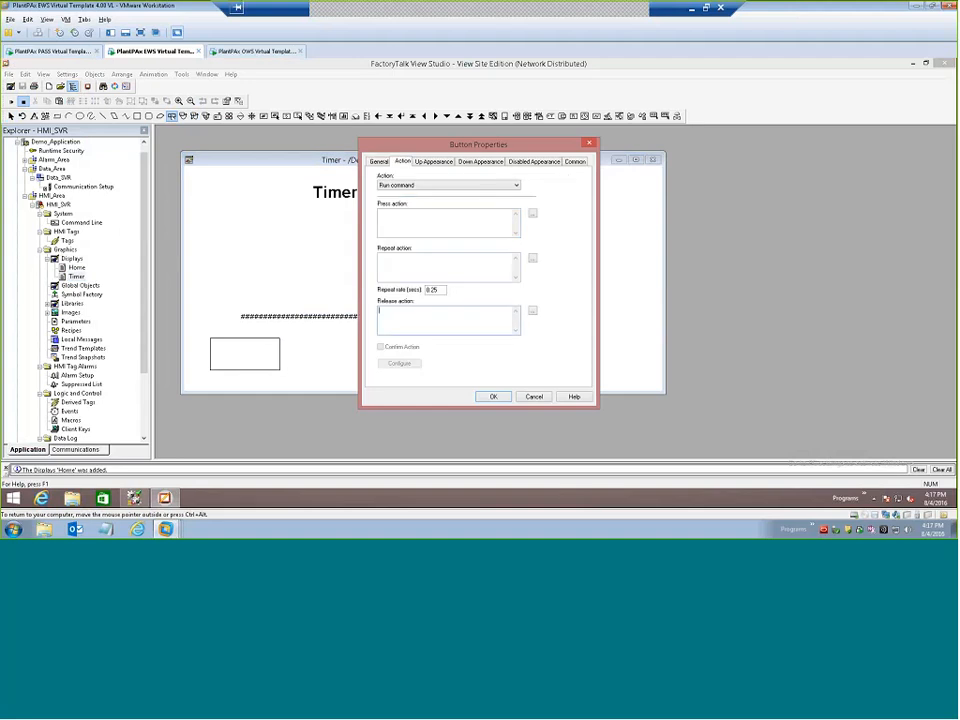
{"action": "type", "text": "Display Home"}
Caption the new button Home and save the Timer display.
{"action": "left_click", "coordinate": [424, 162]}
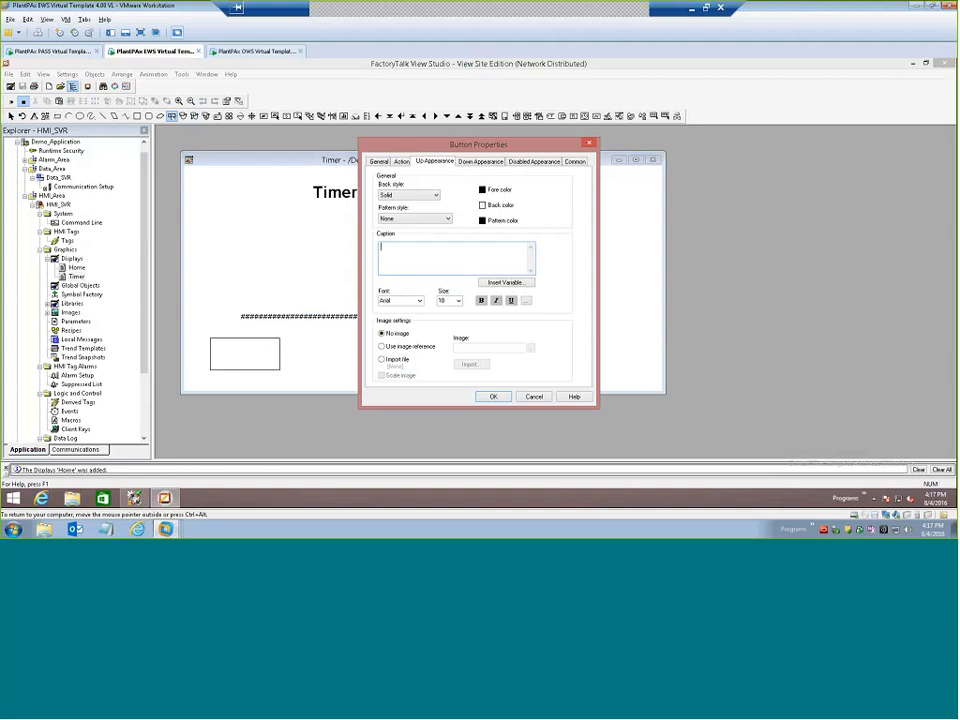
{"action": "type", "text": "Home"}
{"action": "key", "text": "Return"}
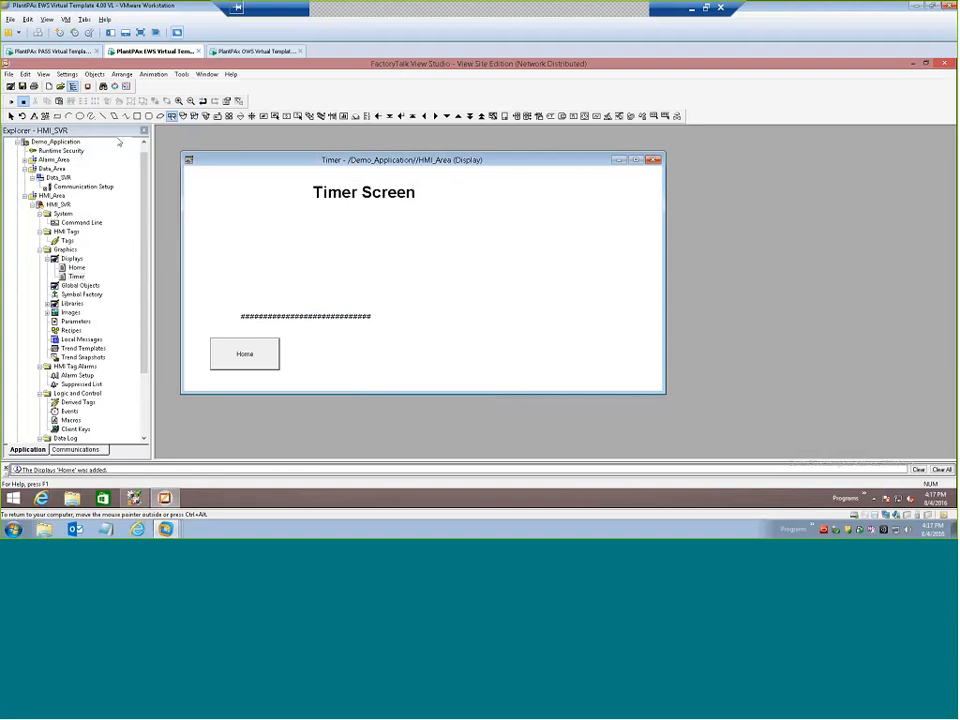
{"action": "left_click", "coordinate": [74, 103]}
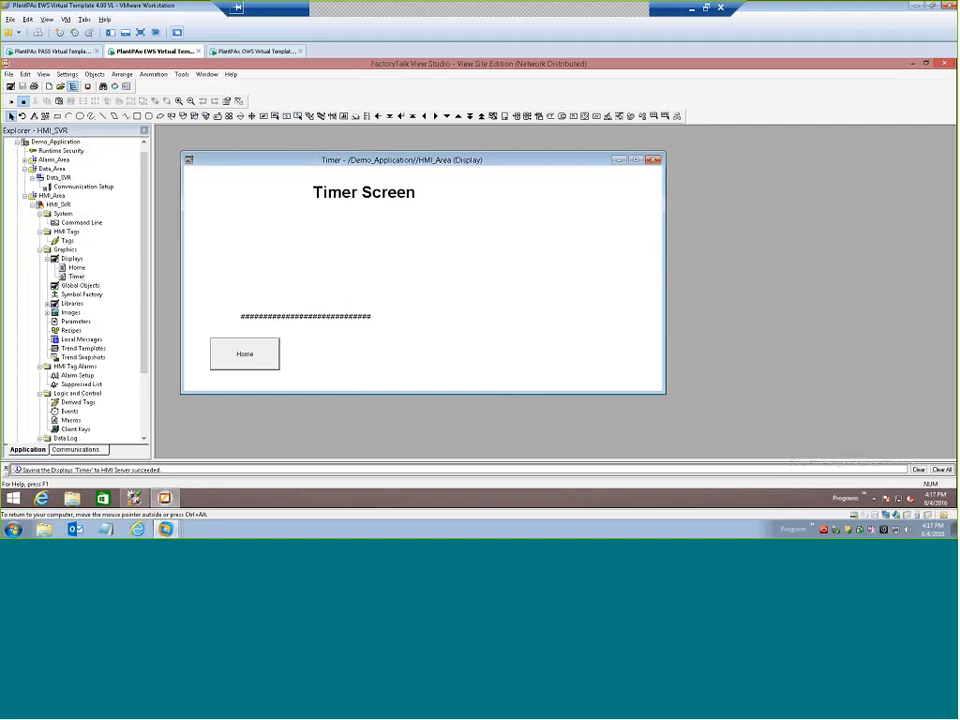
Switch to the OWS virtual machine, start FactoryTalk View Site Edition Client and remove the Test_client configuration from its list.
{"action": "left_click", "coordinate": [236, 54]}
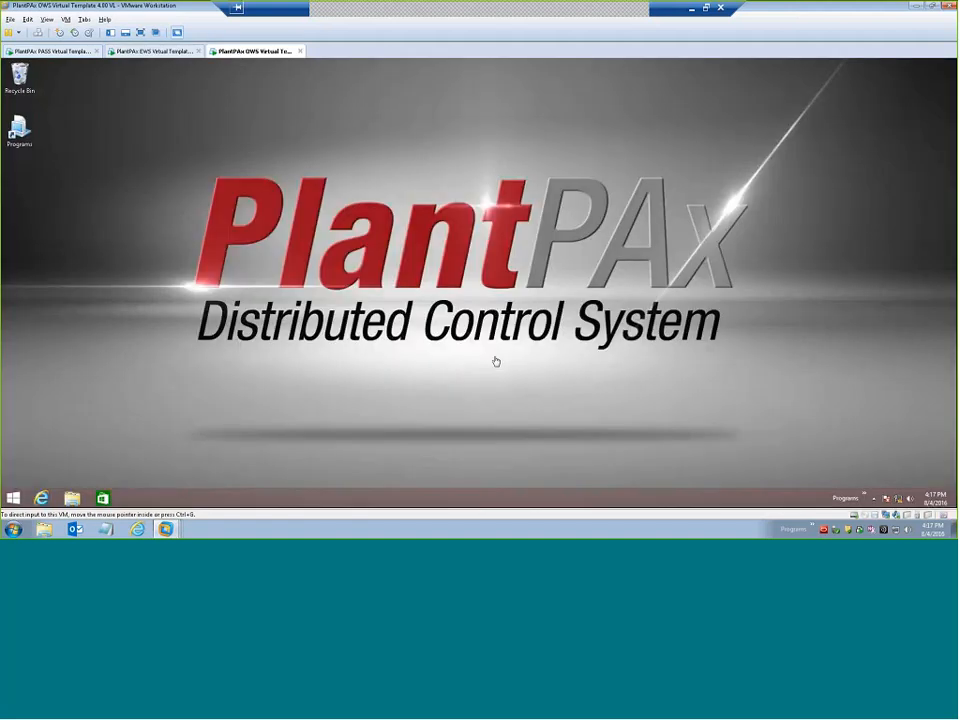
{"action": "left_click", "coordinate": [865, 497]}
{"action": "mouse_move", "coordinate": [875, 364]}
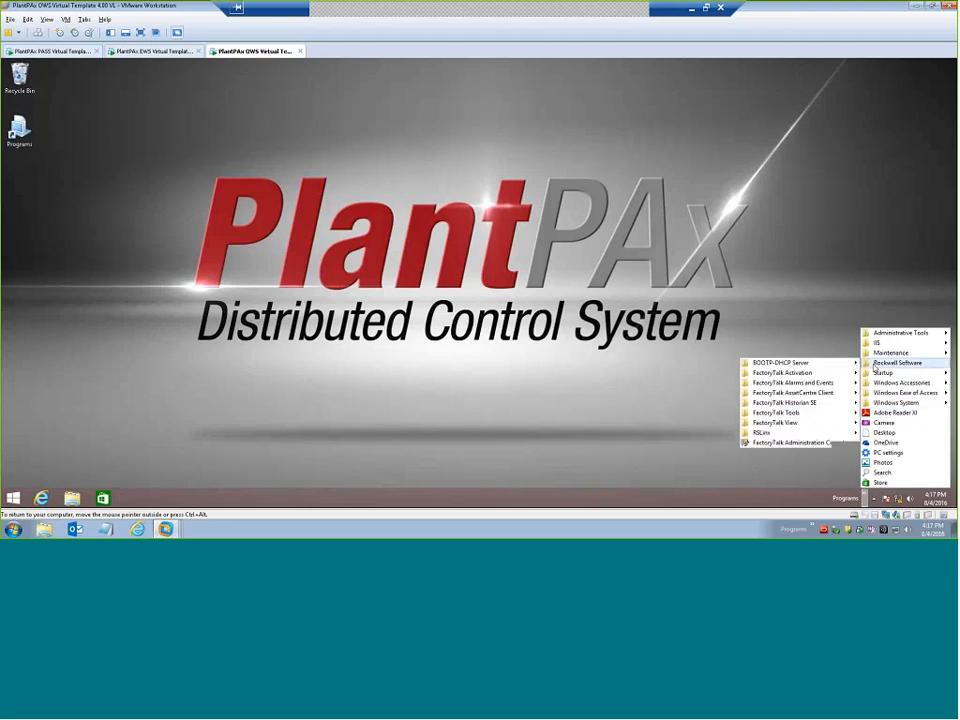
{"action": "mouse_move", "coordinate": [785, 423]}
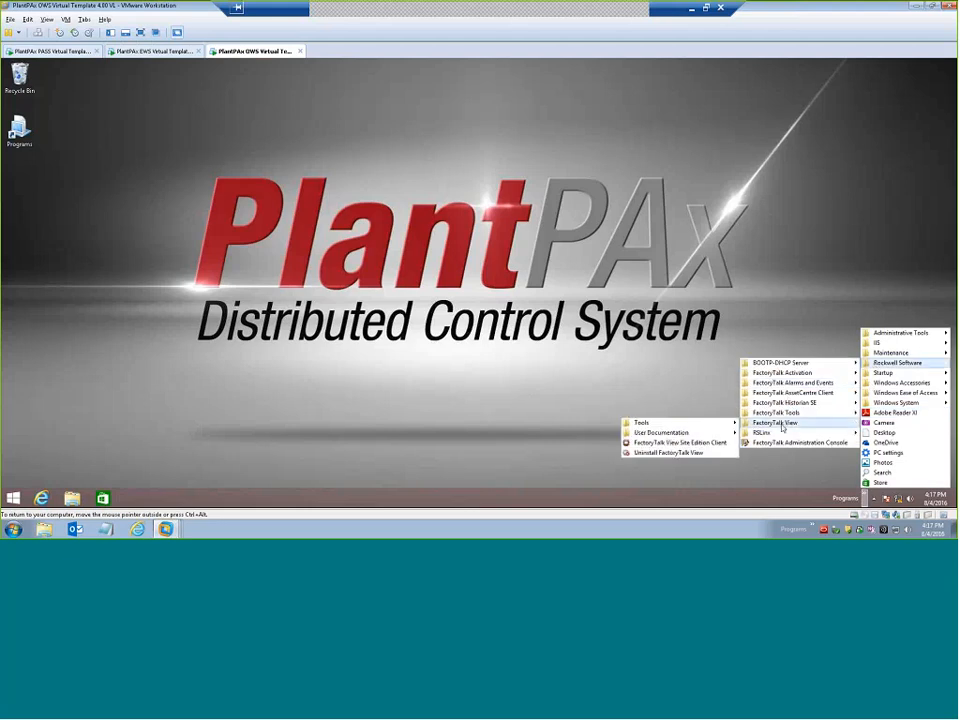
{"action": "left_click", "coordinate": [647, 443]}
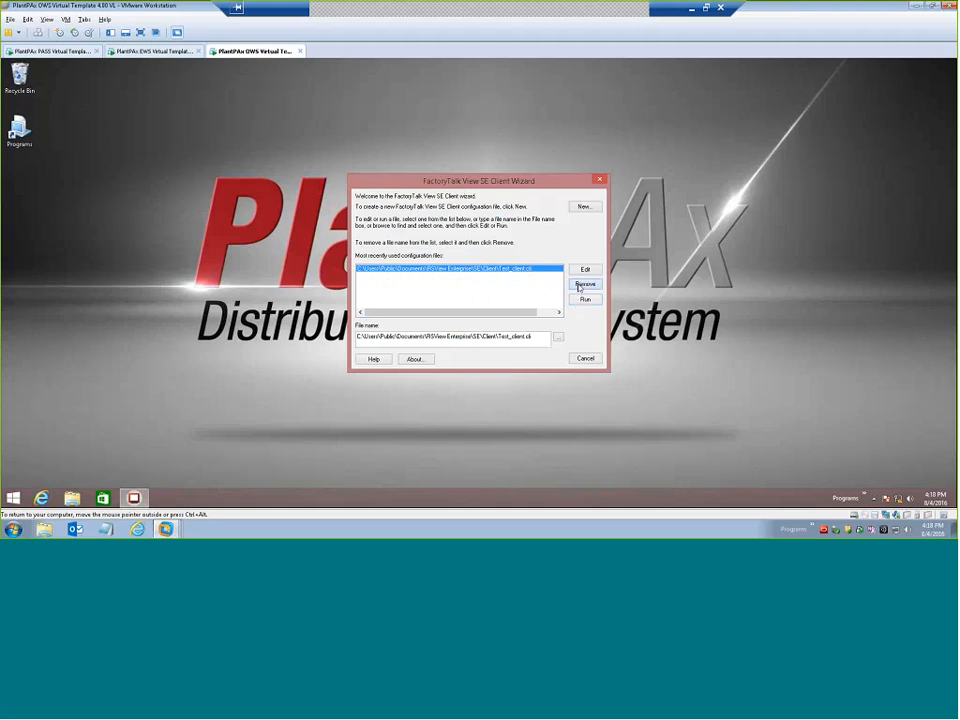
{"action": "left_click", "coordinate": [585, 284]}
Start a new client configuration file named Demo_Client in the default location.
{"action": "left_click", "coordinate": [580, 208]}
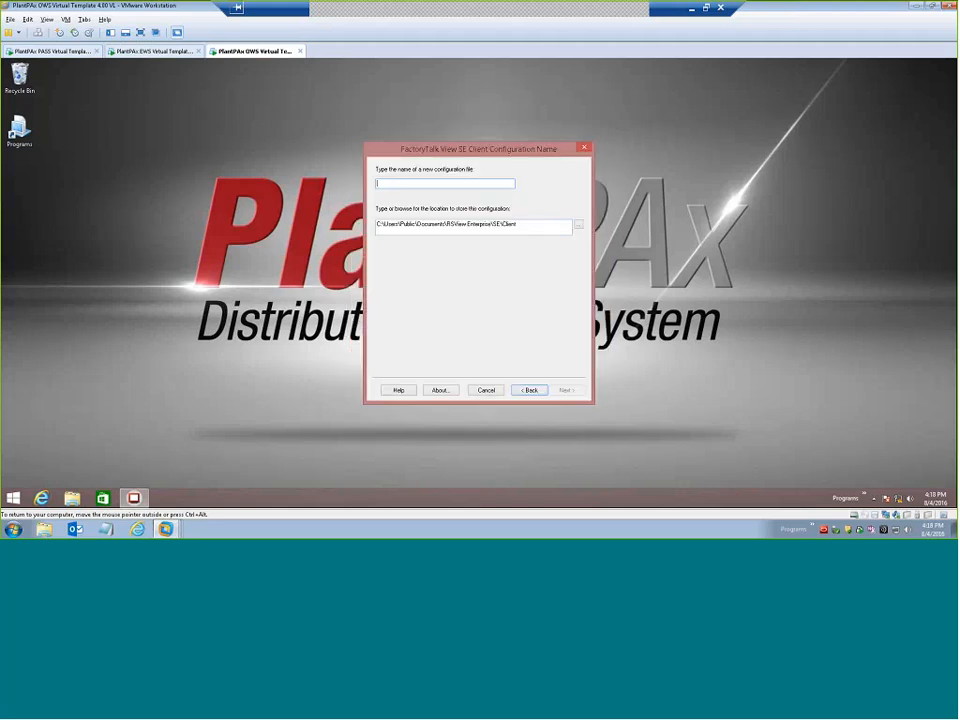
{"action": "type", "text": "Demo_Client"}
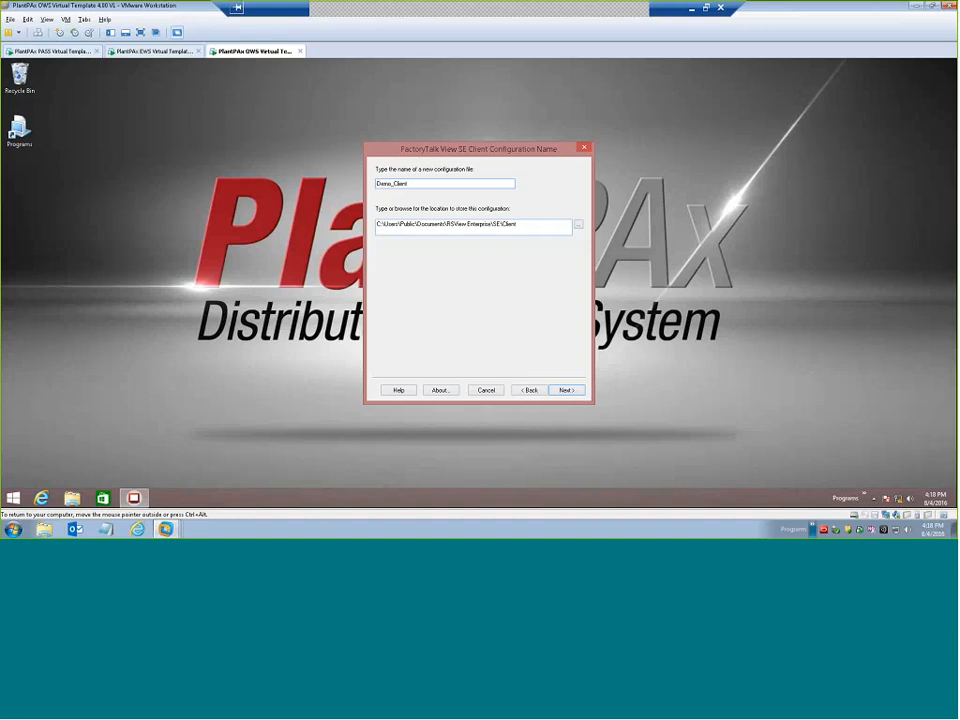
{"action": "left_click", "coordinate": [566, 390]}
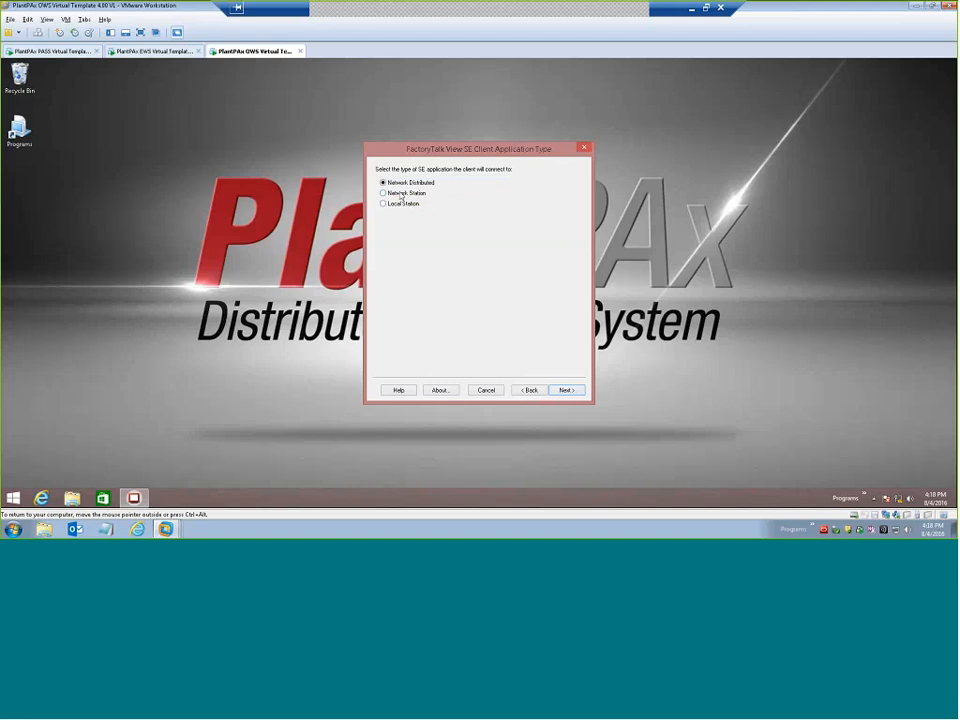
Set the client to connect to the Network Distributed application Demo_Application, keeping the default runtime language and options.
{"action": "left_click", "coordinate": [563, 391]}
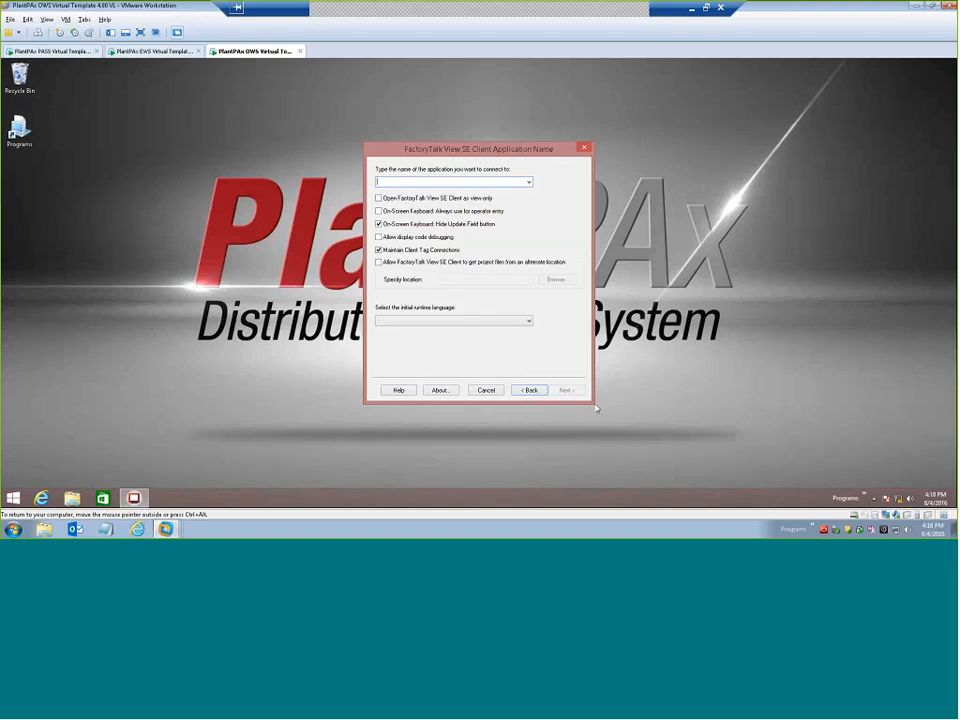
{"action": "left_click", "coordinate": [529, 182]}
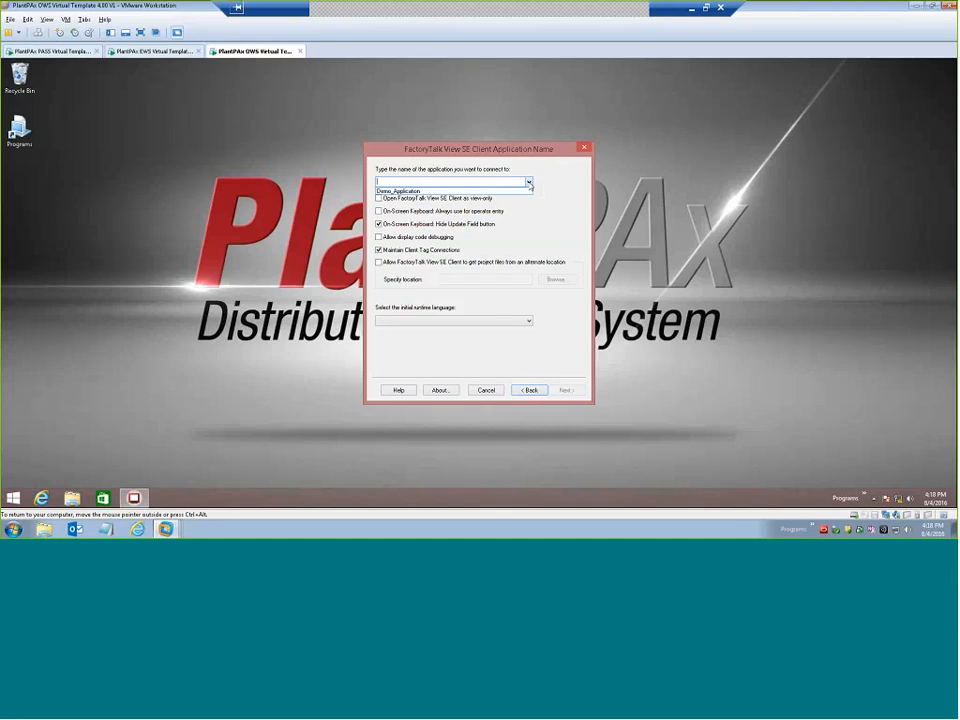
{"action": "left_click", "coordinate": [490, 191]}
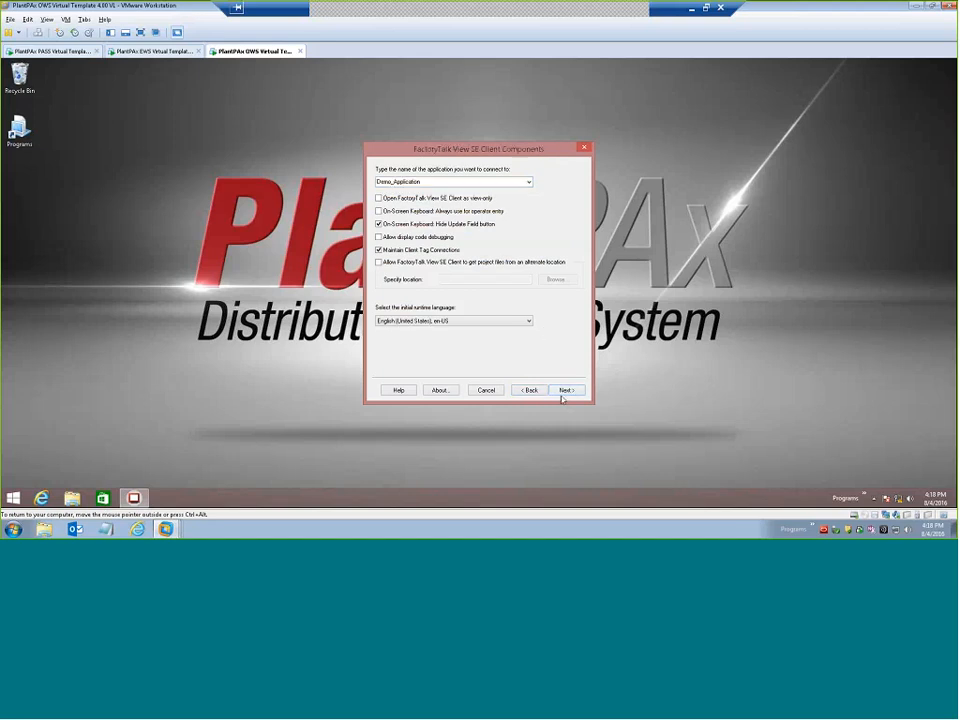
{"action": "left_click", "coordinate": [565, 390]}
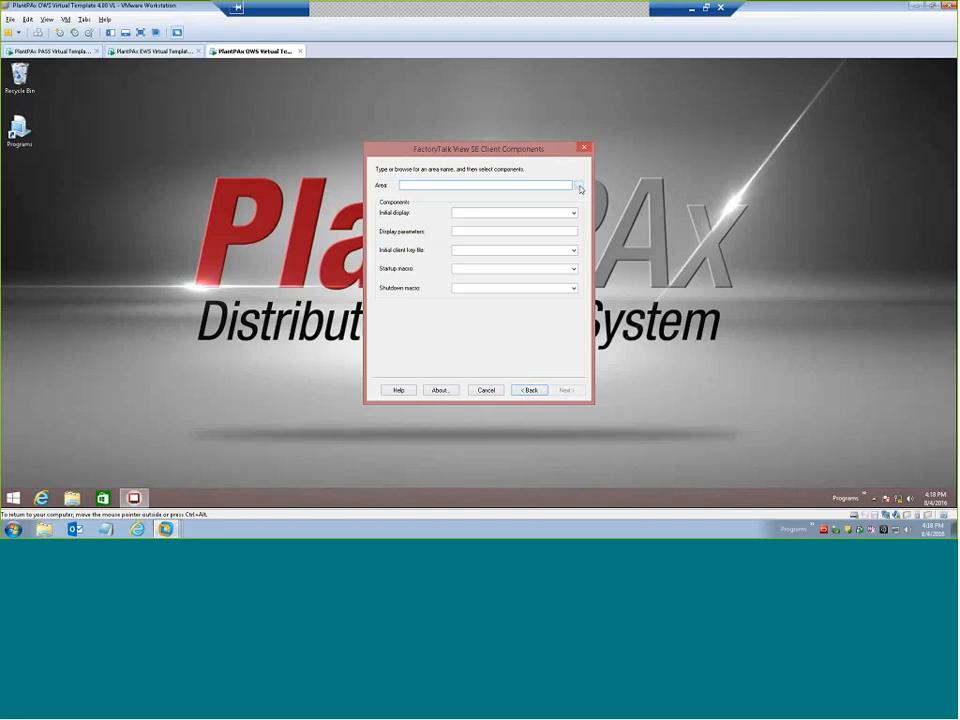
Set the client's area to /HMI_Area and its initial display to Home.
{"action": "left_click", "coordinate": [579, 188]}
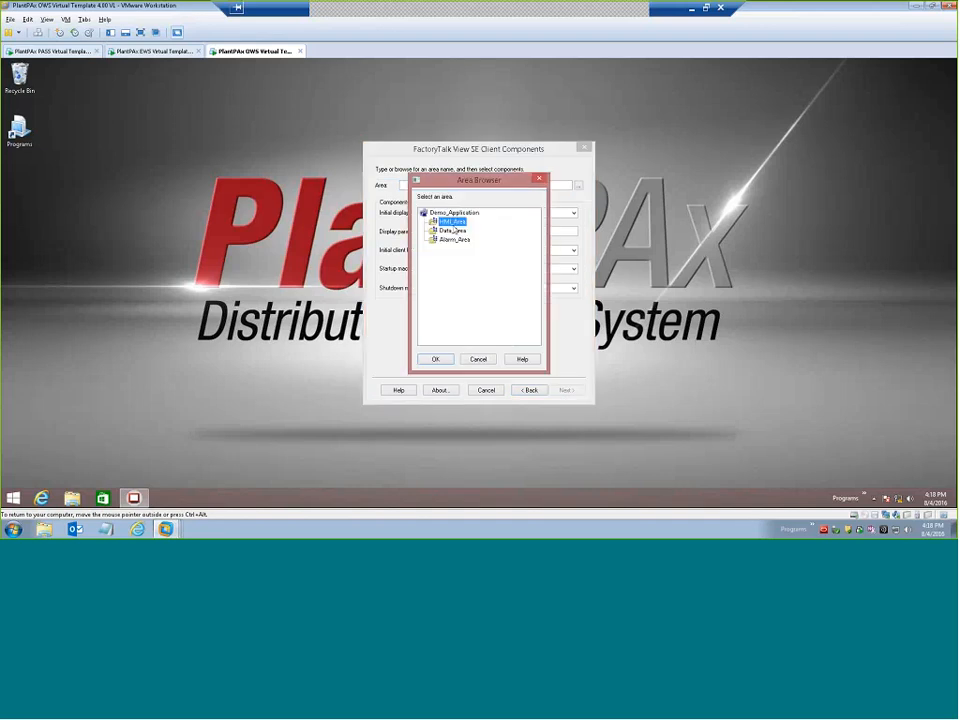
{"action": "left_click", "coordinate": [435, 358]}
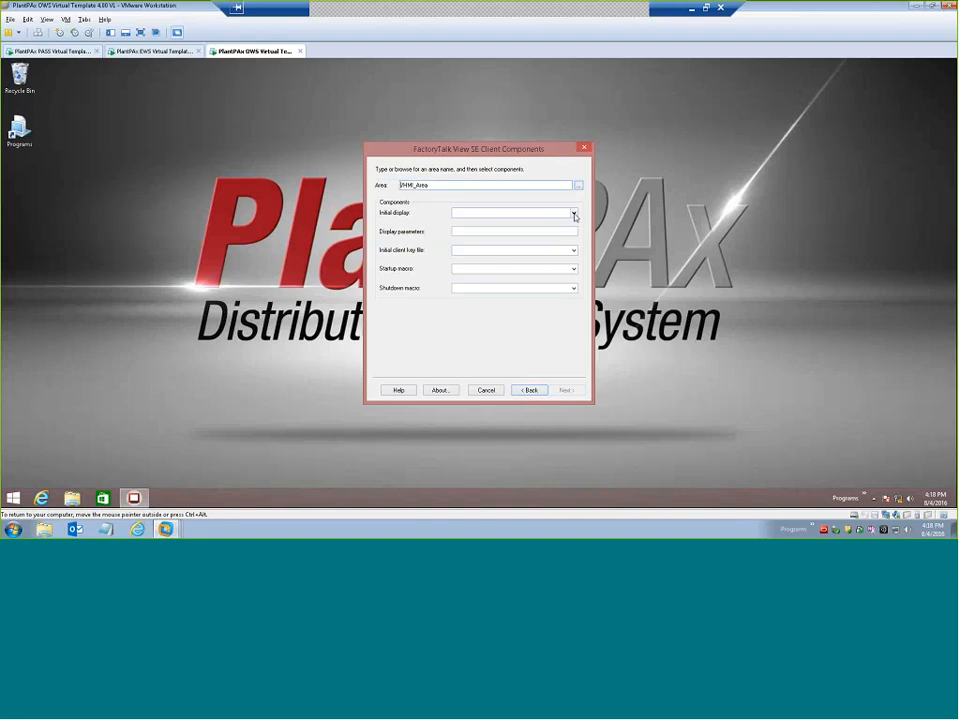
{"action": "left_click", "coordinate": [574, 213]}
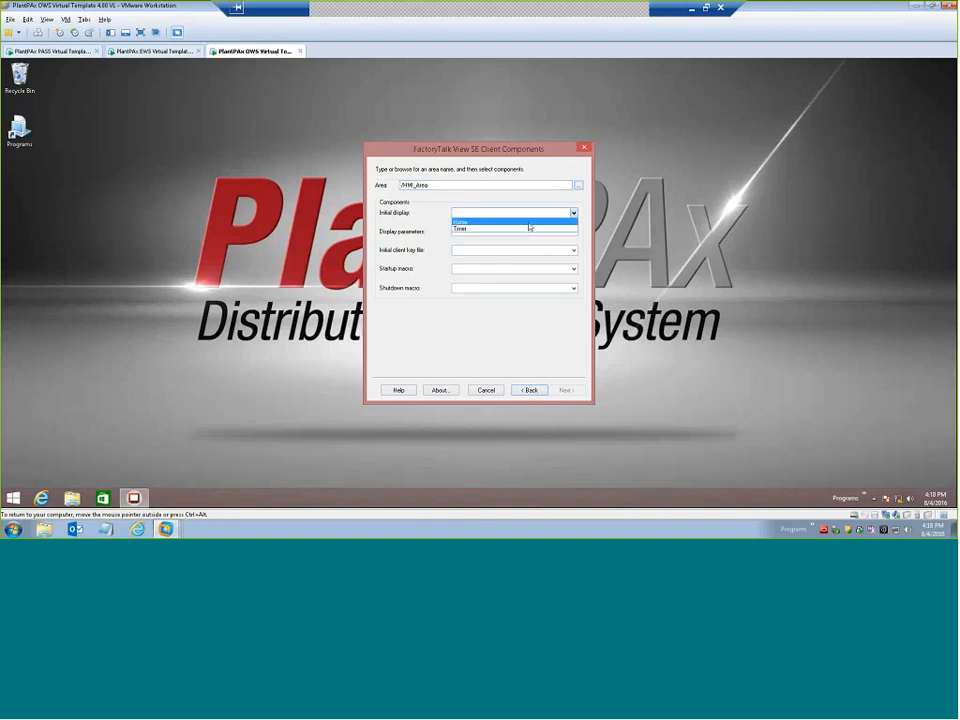
{"action": "left_click", "coordinate": [529, 222]}
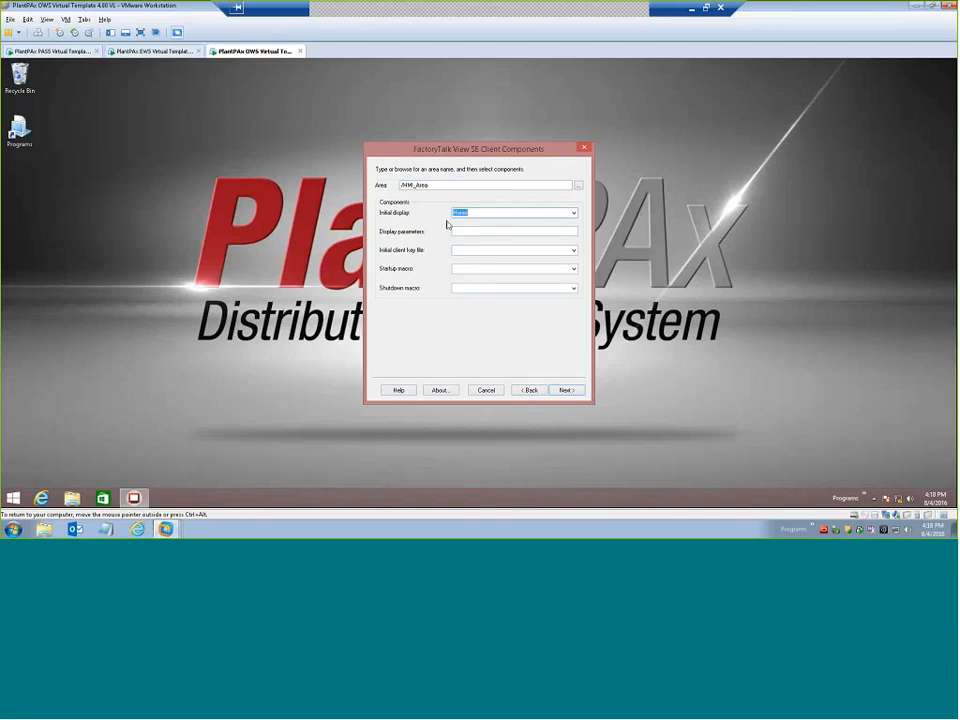
{"action": "left_click", "coordinate": [567, 390]}
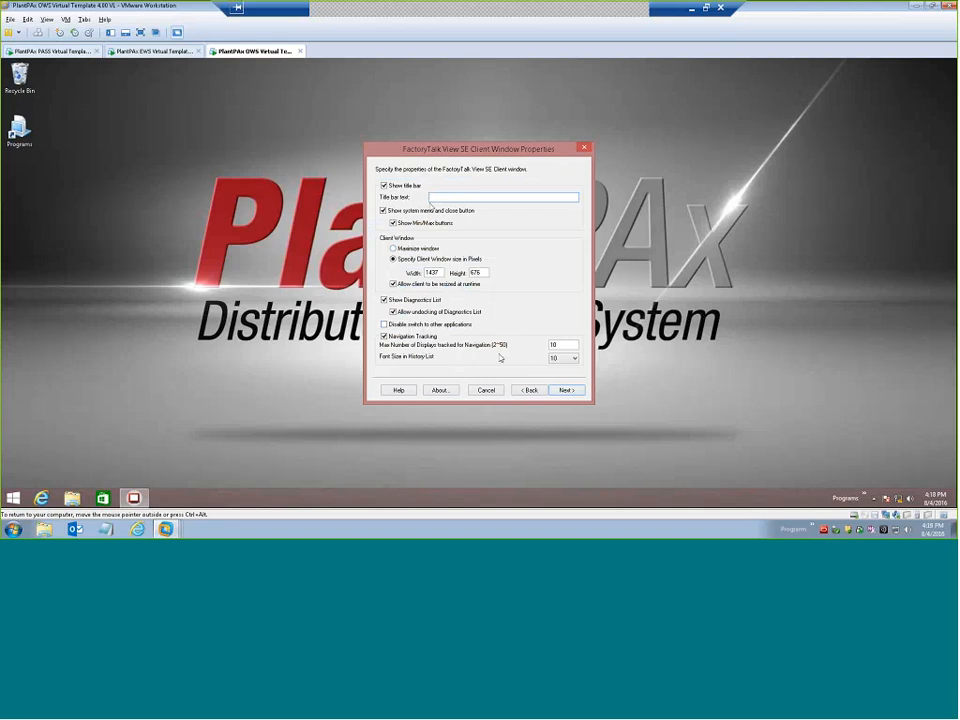
Save the client configuration with default window and logout settings and launch it to check the Timer display.
{"action": "left_click", "coordinate": [569, 391]}
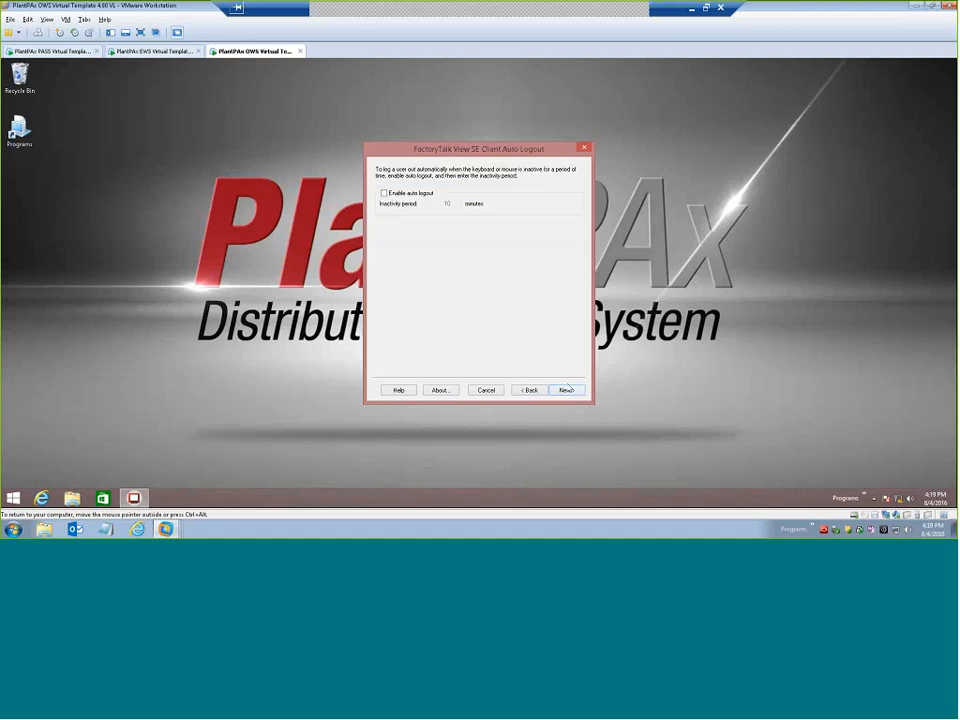
{"action": "left_click", "coordinate": [564, 391]}
{"action": "left_click", "coordinate": [566, 391]}
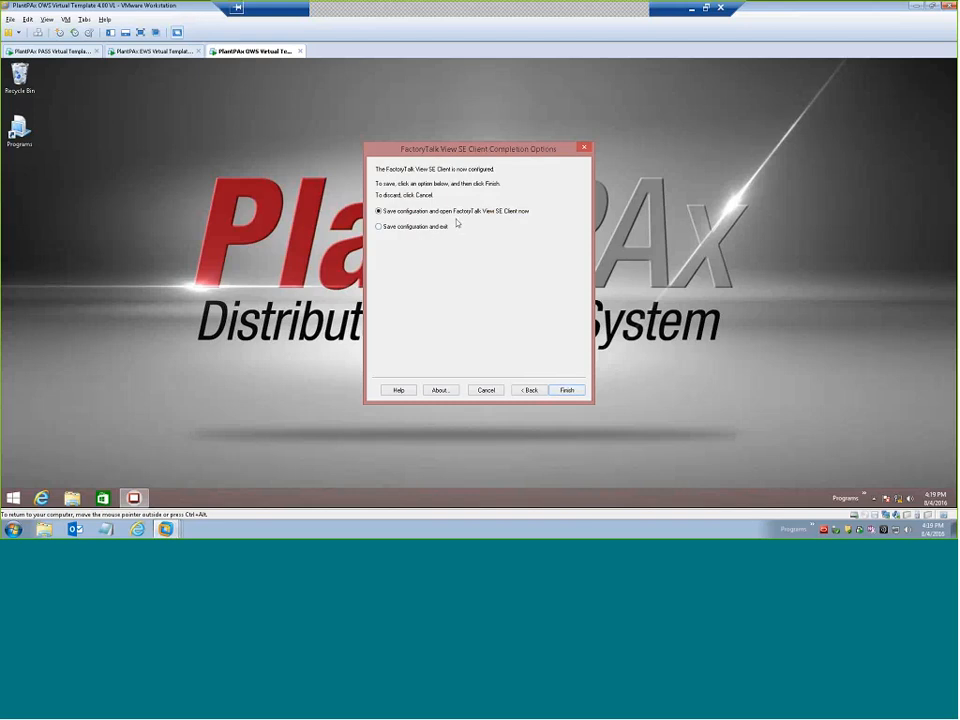
{"action": "left_click", "coordinate": [567, 391]}
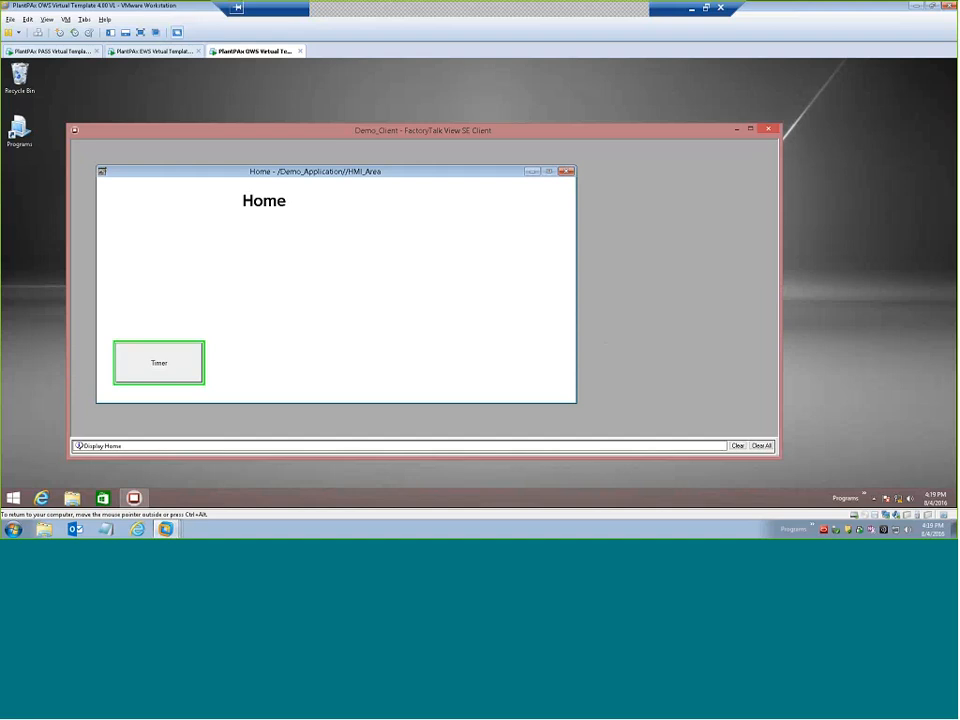
{"action": "left_click", "coordinate": [169, 367]}
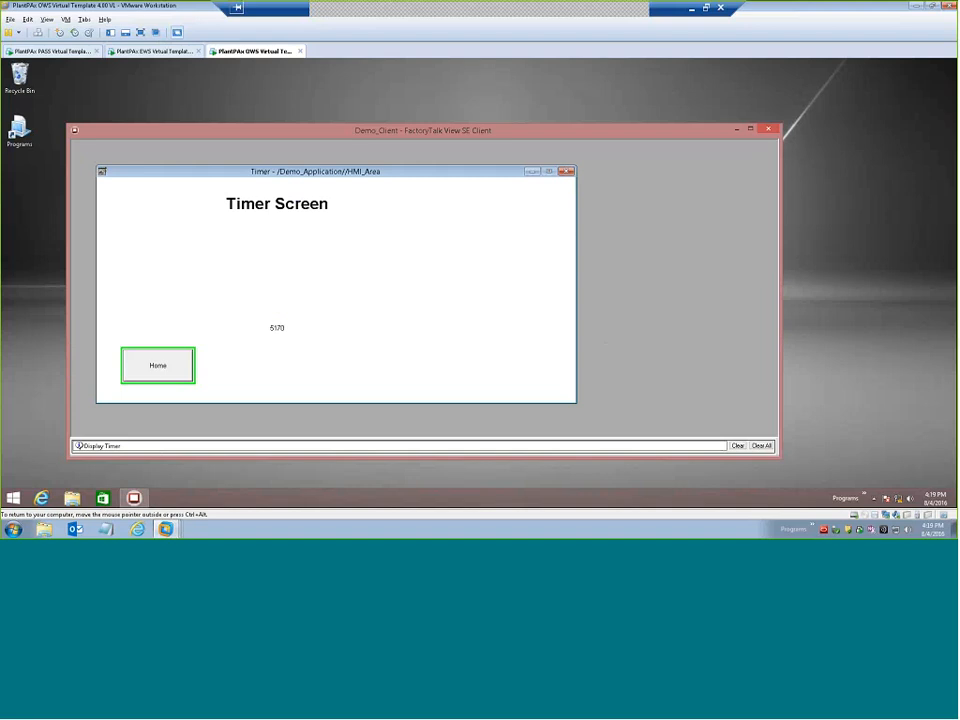
Switch to the EWS virtual machine and open Alarm and Event Setup for Alarm_SVR in Alarm_Area.
{"action": "left_click", "coordinate": [150, 50]}
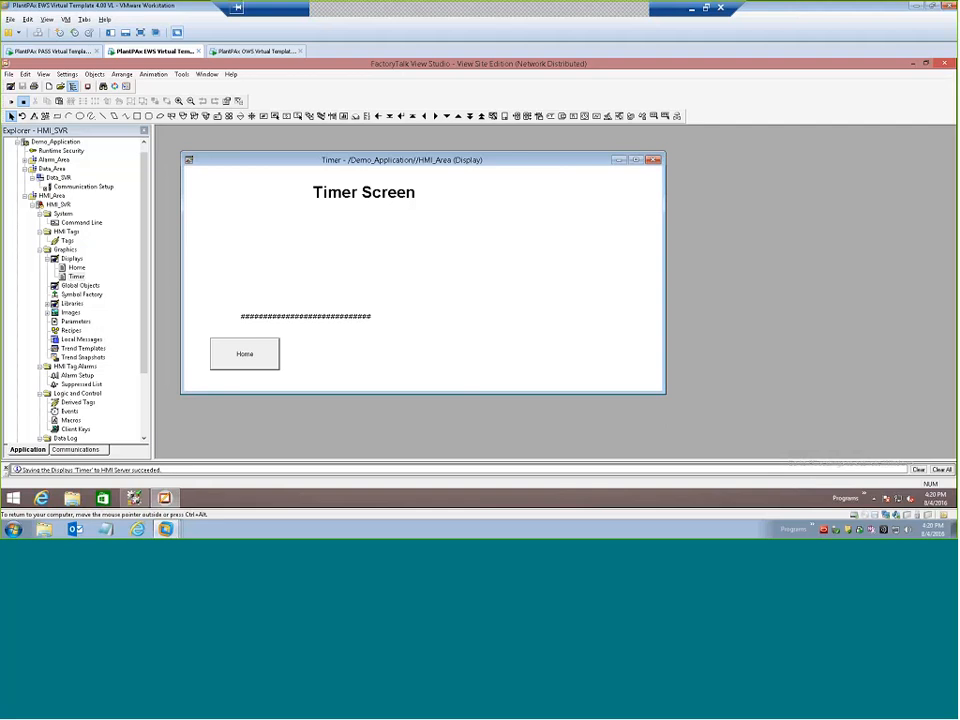
{"action": "left_click", "coordinate": [26, 160]}
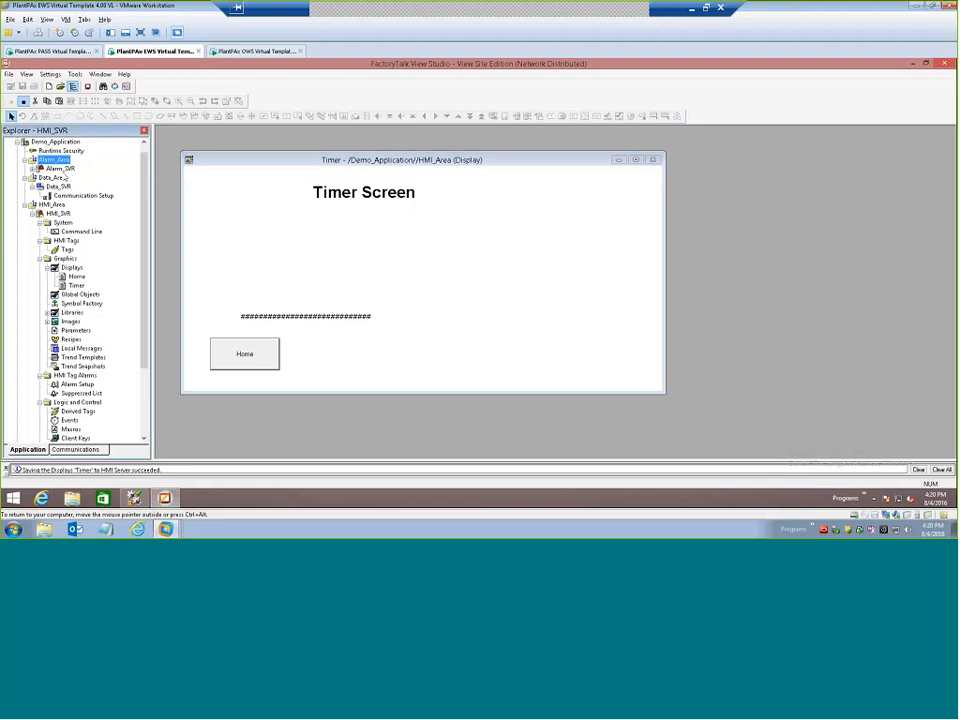
{"action": "key", "text": "Down"}
{"action": "key", "text": "Right"}
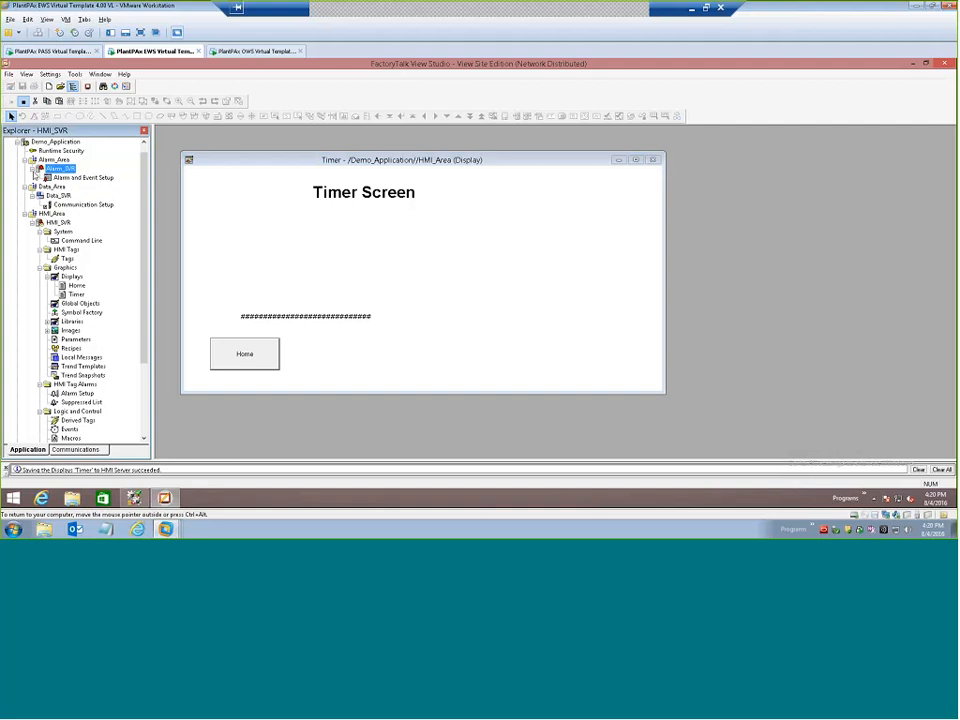
{"action": "left_click", "coordinate": [68, 180]}
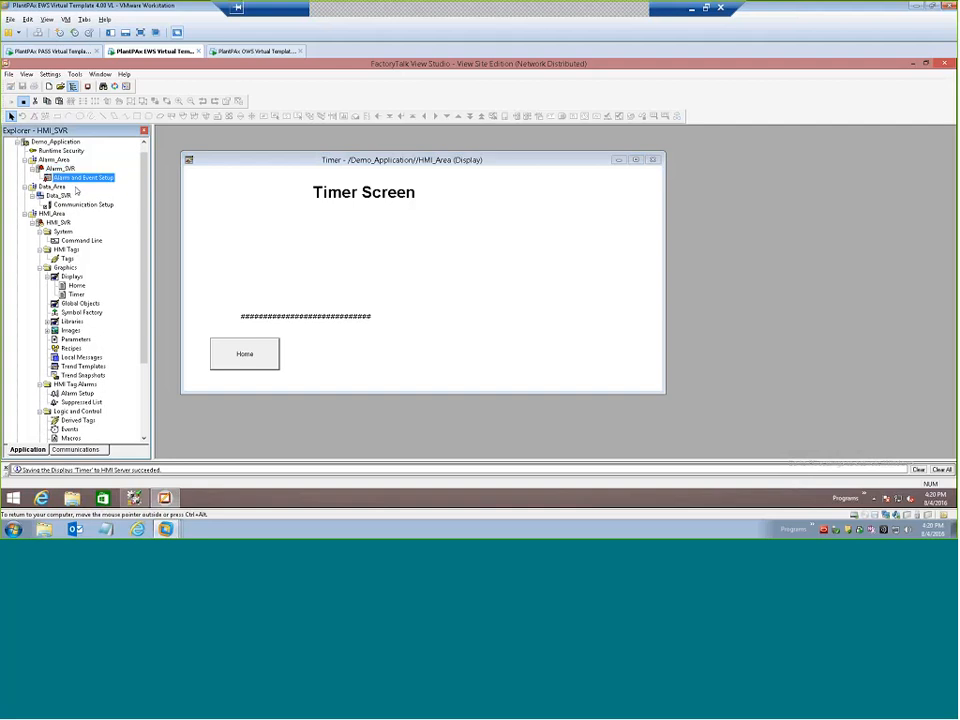
{"action": "double_click", "coordinate": [75, 180]}
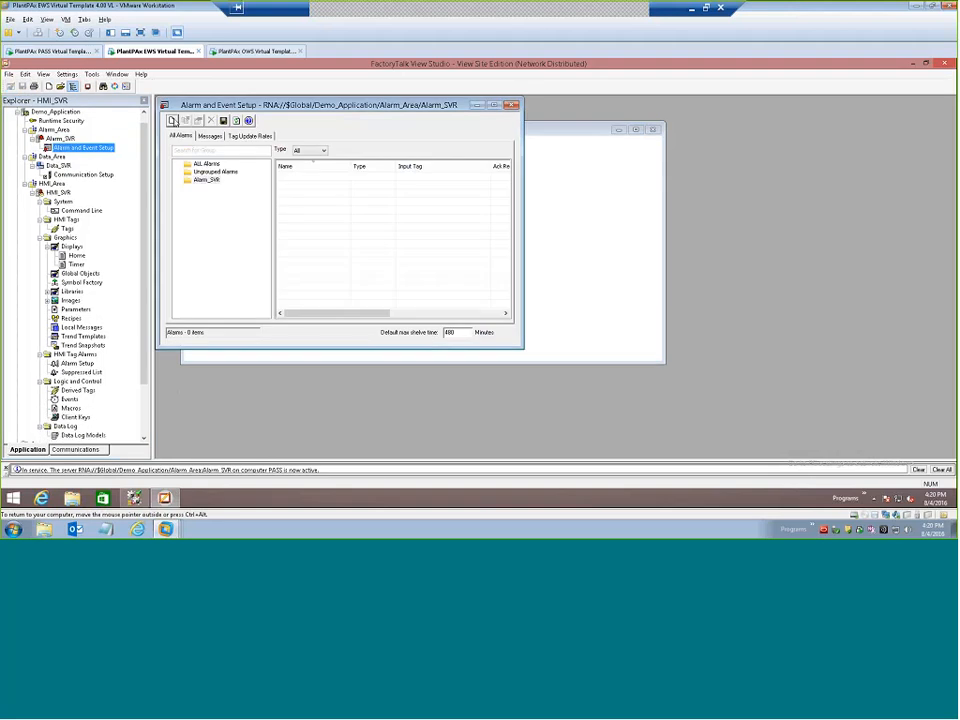
Create a new level alarm and name it Timer_Alarm.
{"action": "left_click", "coordinate": [173, 120]}
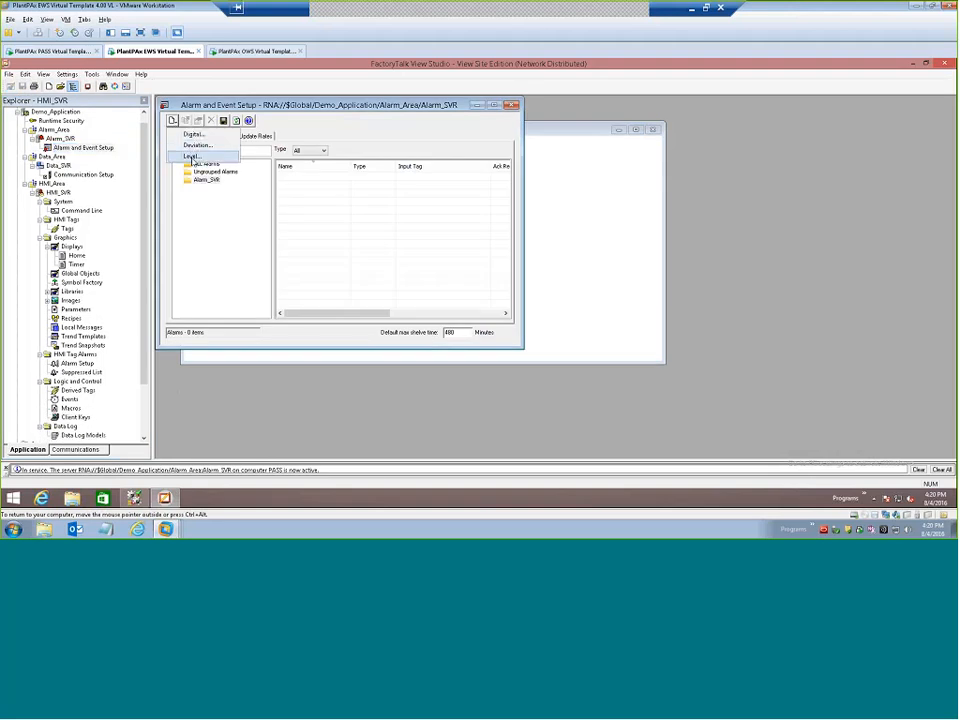
{"action": "left_click", "coordinate": [191, 157]}
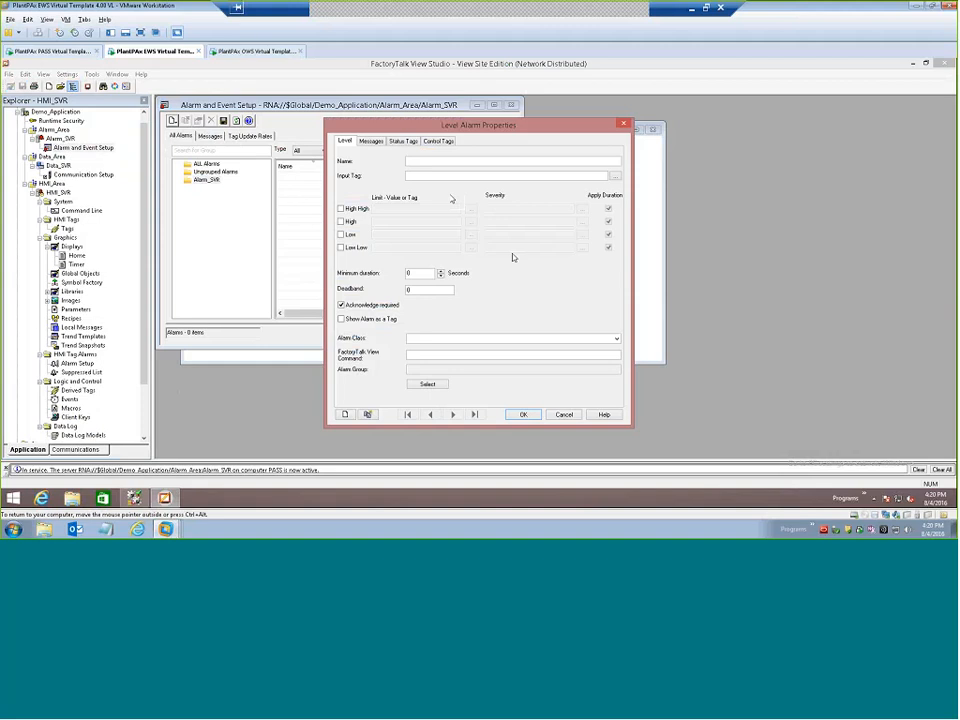
{"action": "type", "text": "Timer_"}
{"action": "type", "text": "T"}
{"action": "type", "text": "larm"}
Assign the Timer1 ACC tag from CLX1's online tags in Data_Area as the level alarm's input tag.
{"action": "left_click", "coordinate": [450, 176]}
{"action": "left_click", "coordinate": [615, 176]}
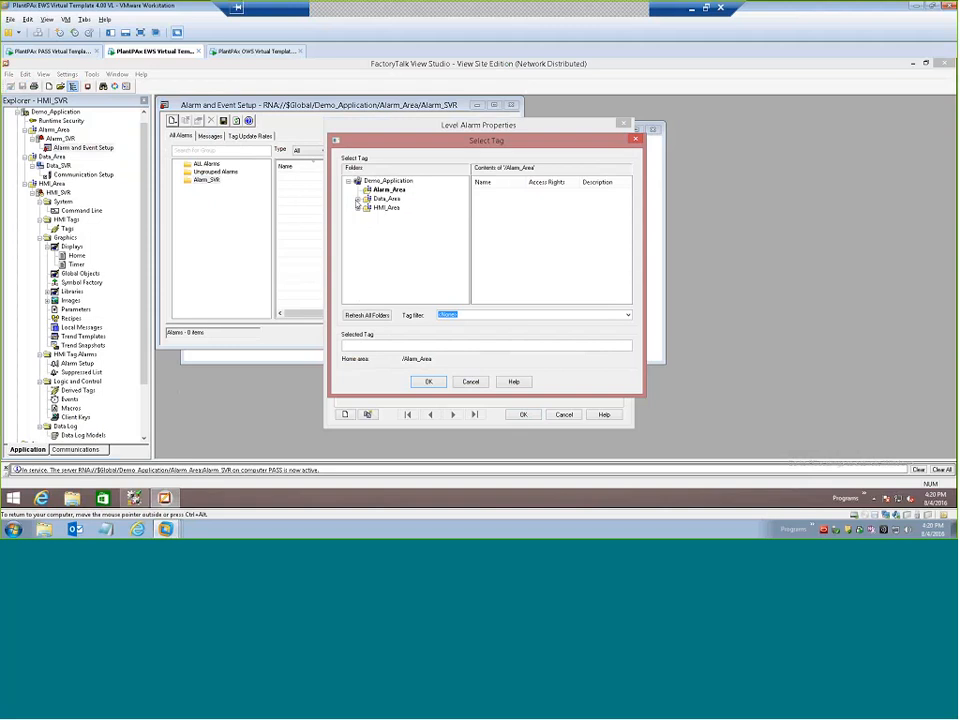
{"action": "left_click", "coordinate": [358, 199]}
{"action": "left_click", "coordinate": [368, 208]}
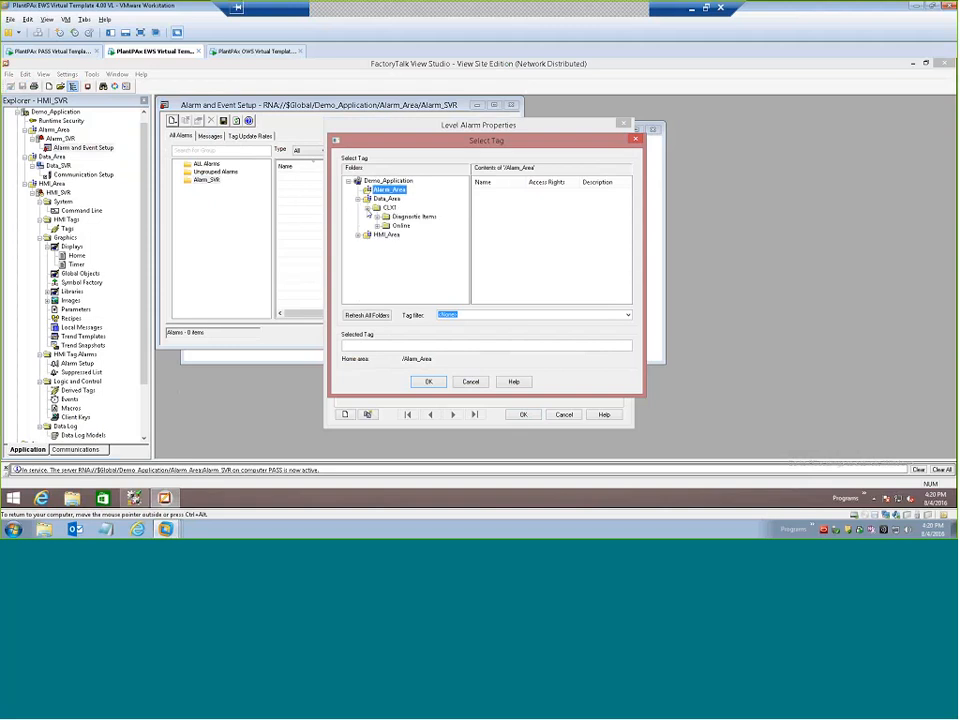
{"action": "left_click", "coordinate": [389, 227]}
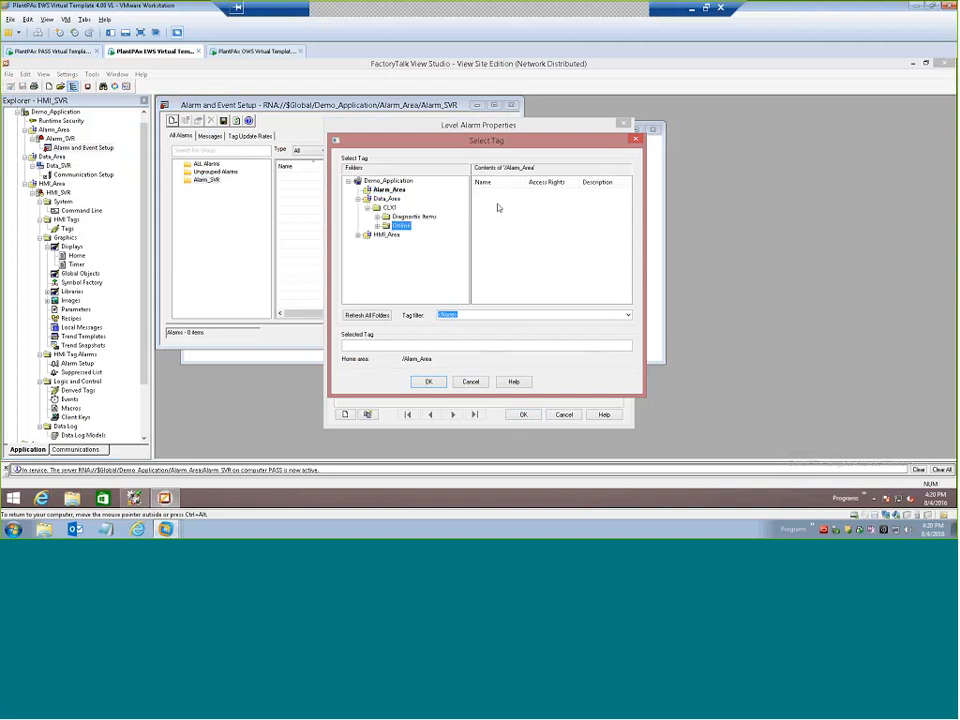
{"action": "left_click", "coordinate": [378, 226]}
{"action": "left_click", "coordinate": [397, 246]}
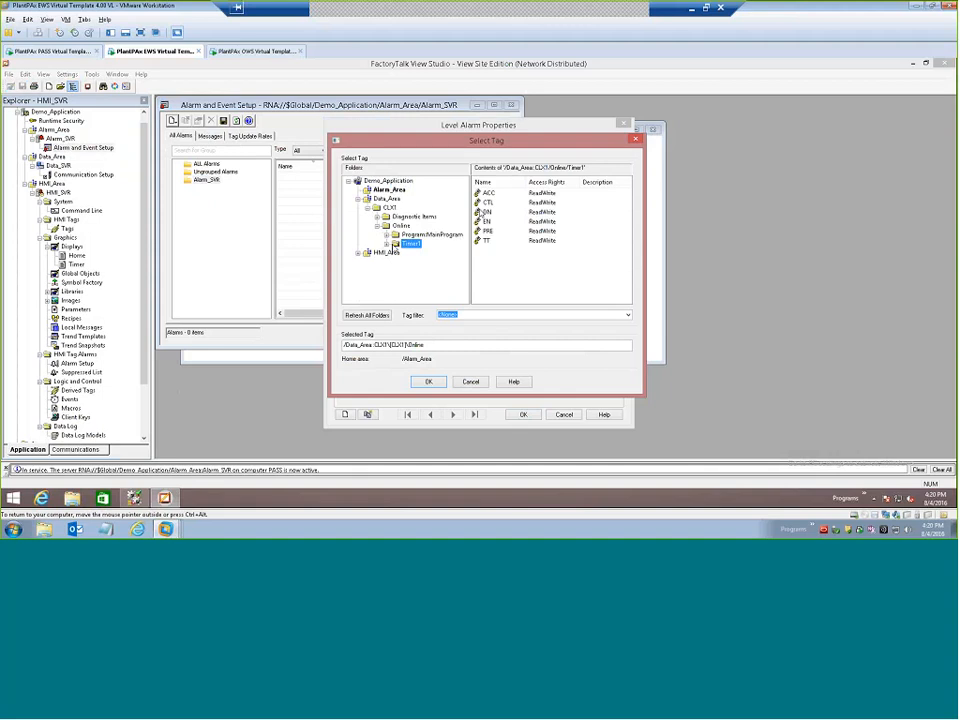
{"action": "left_click", "coordinate": [428, 383]}
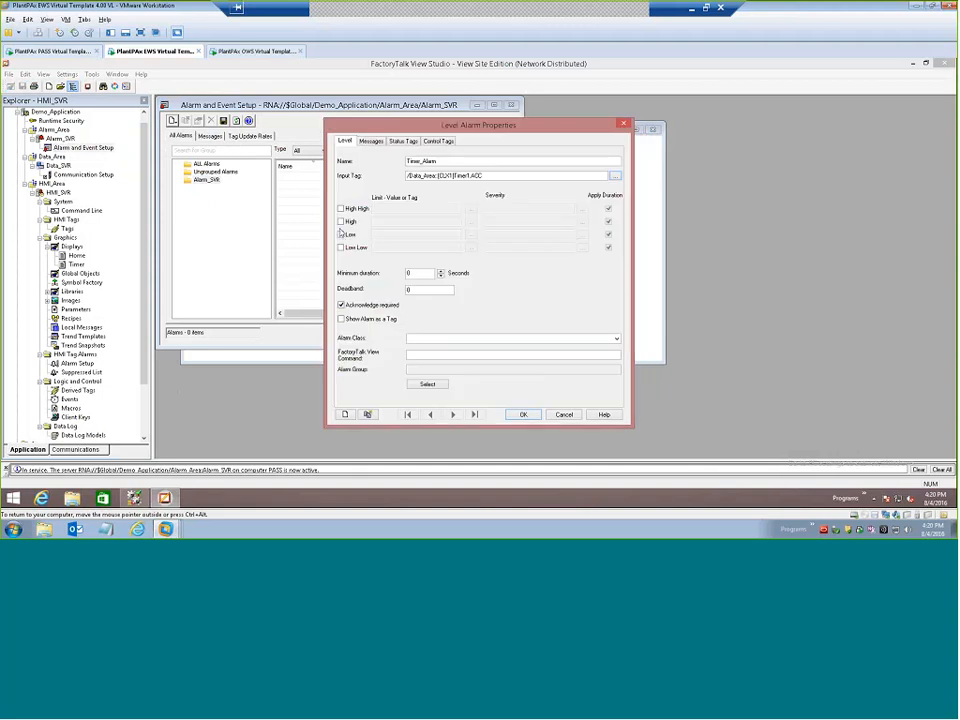
Enable the High level with a limit of 5000 and a severity of 100.
{"action": "left_click", "coordinate": [341, 221]}
{"action": "left_click", "coordinate": [417, 222]}
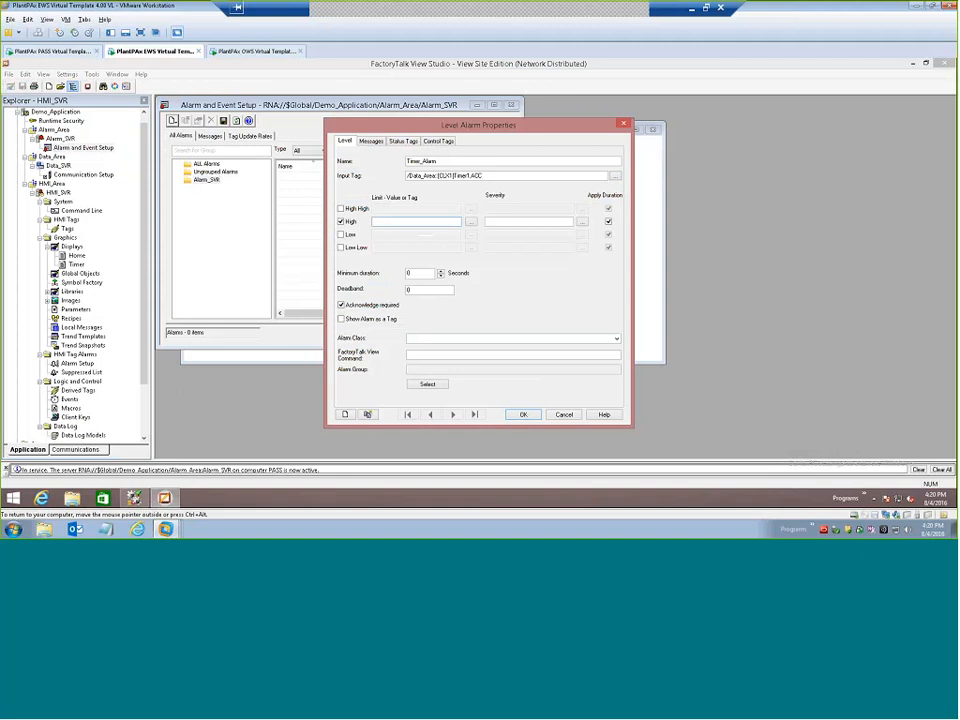
{"action": "type", "text": "5000"}
{"action": "left_click", "coordinate": [515, 222]}
{"action": "type", "text": "100"}
Set the High alarm message to "Timer is above 5 seconds", accept the alarm and close its setup window.
{"action": "left_click", "coordinate": [371, 141]}
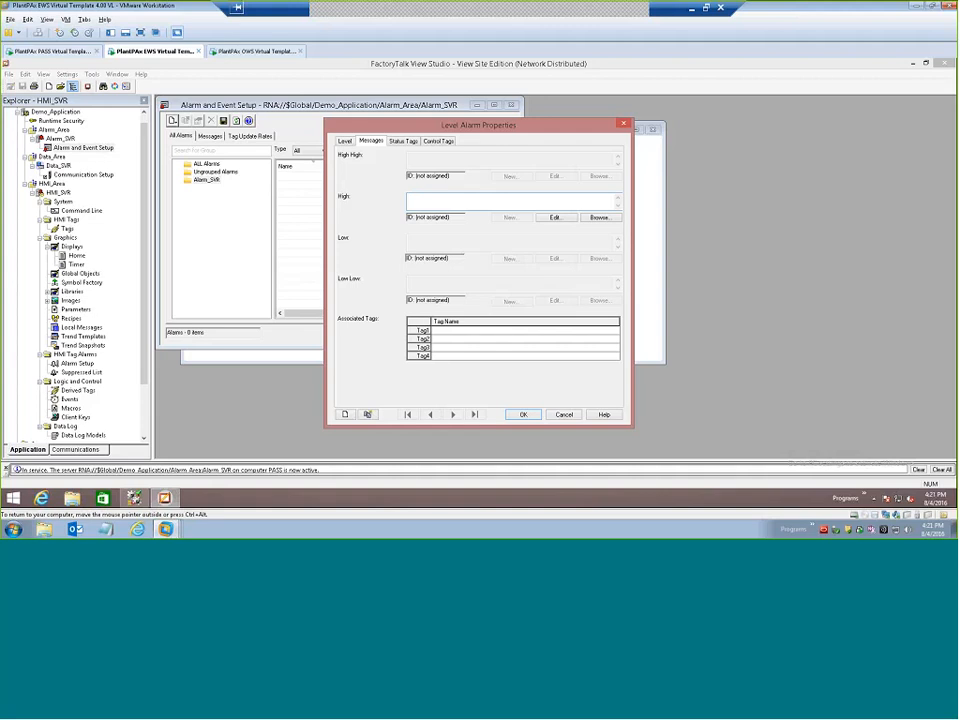
{"action": "type", "text": "Timer is above 5 seconds"}
{"action": "left_click", "coordinate": [522, 414]}
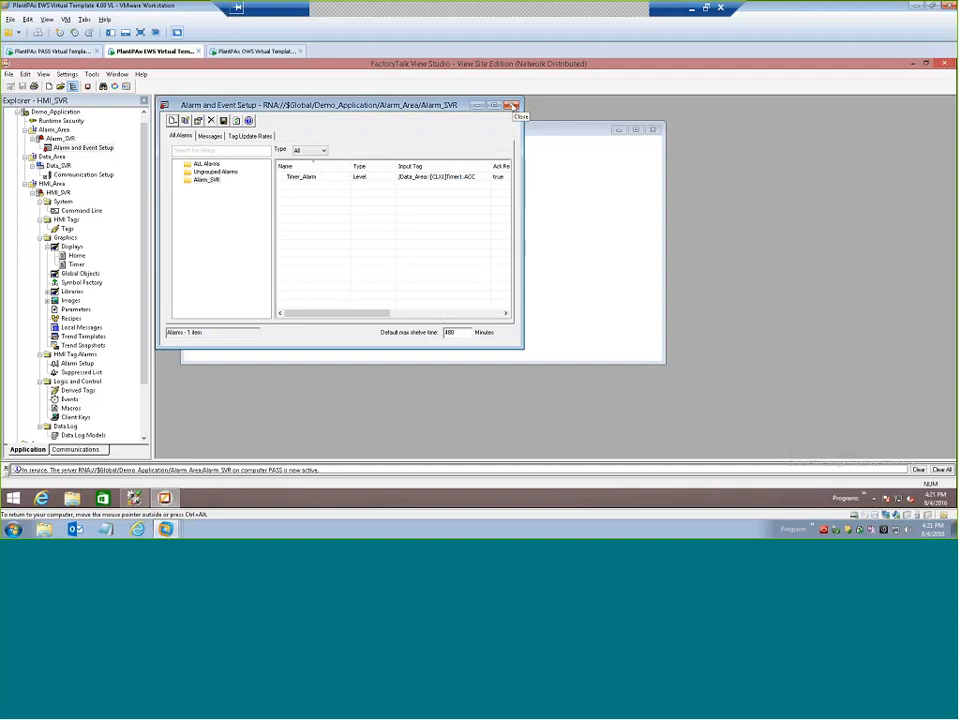
{"action": "left_click", "coordinate": [513, 106]}
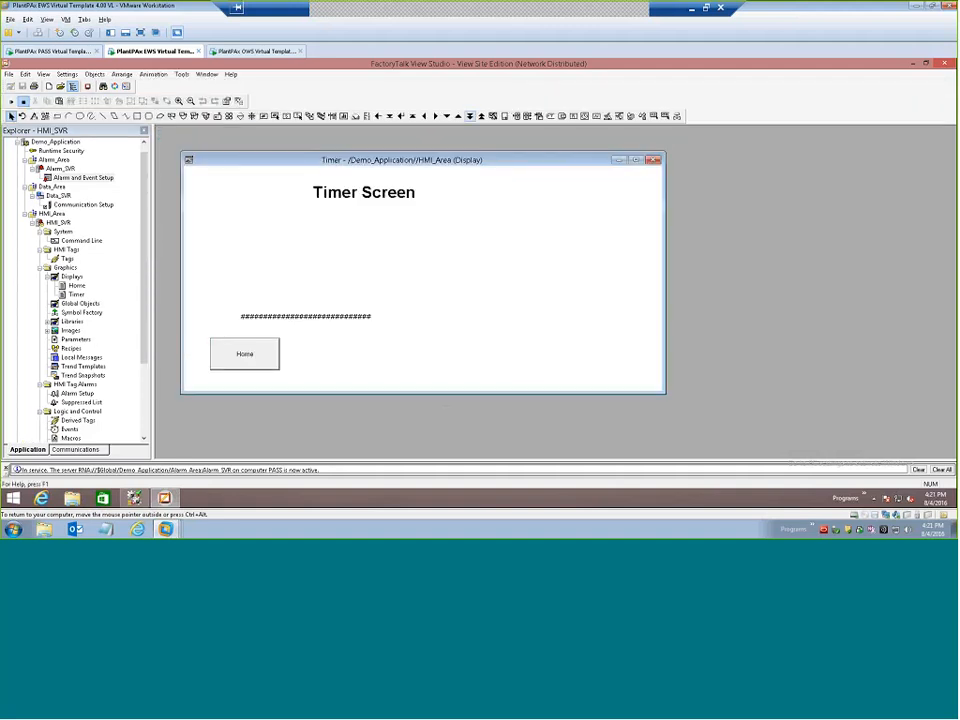
Create a new display in HMI_SVR and place an Alarm and Event Summary with default properties across most of it.
{"action": "right_click", "coordinate": [72, 277]}
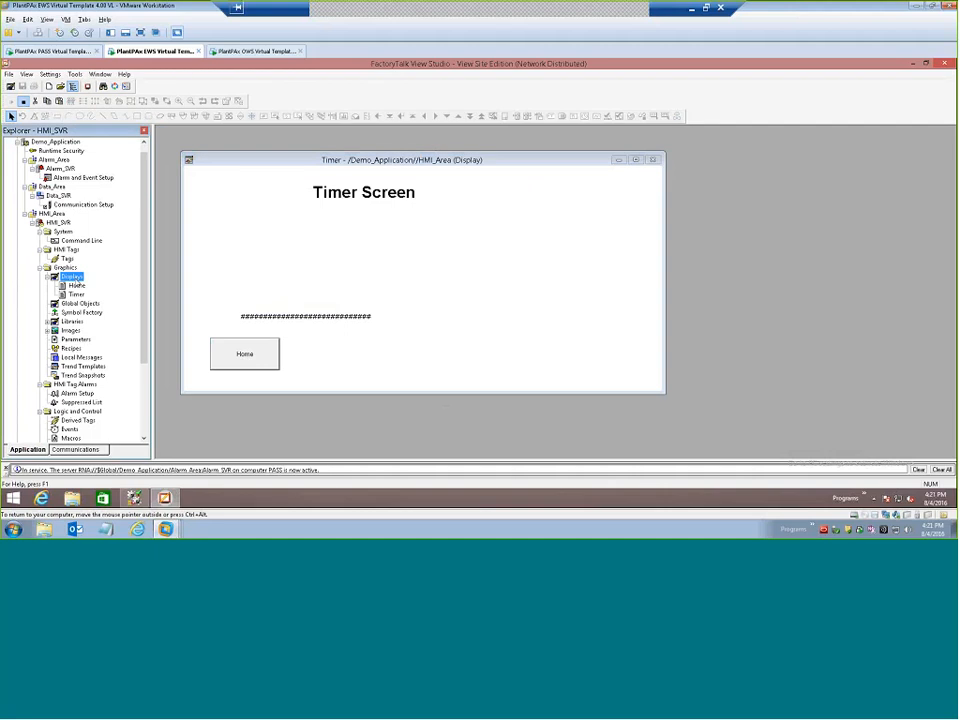
{"action": "left_click", "coordinate": [97, 286]}
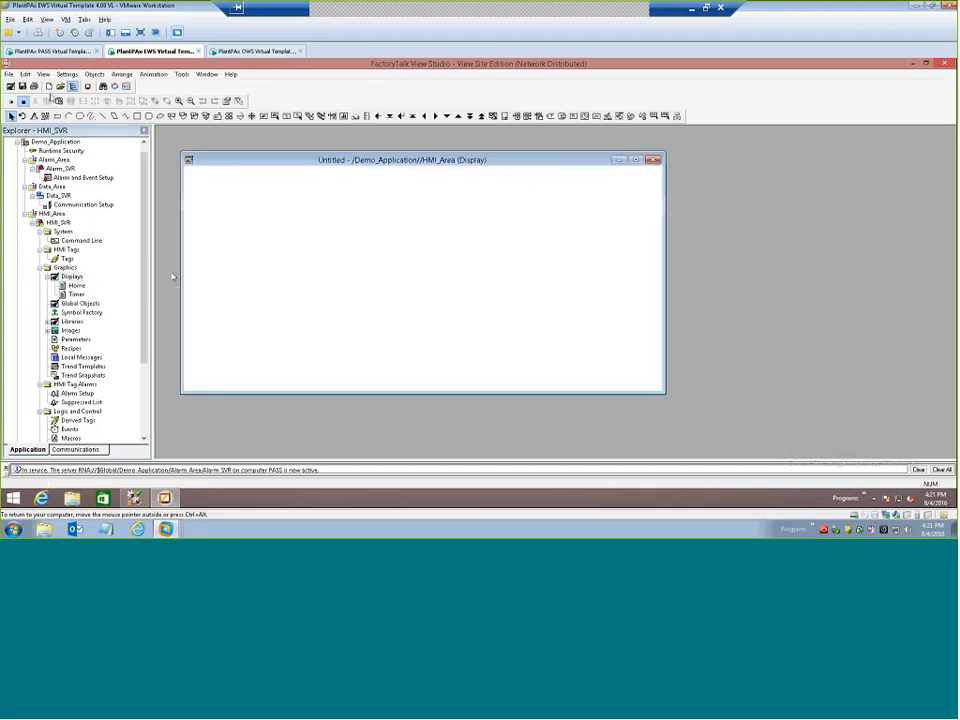
{"action": "left_click", "coordinate": [94, 74]}
{"action": "mouse_move", "coordinate": [130, 179]}
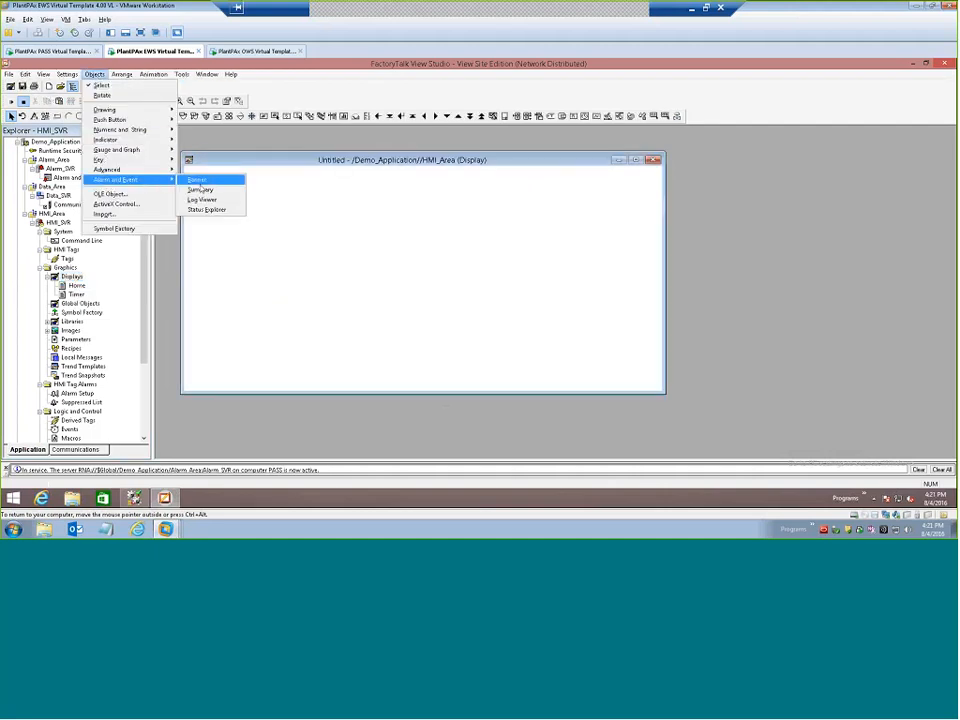
{"action": "left_click", "coordinate": [200, 184]}
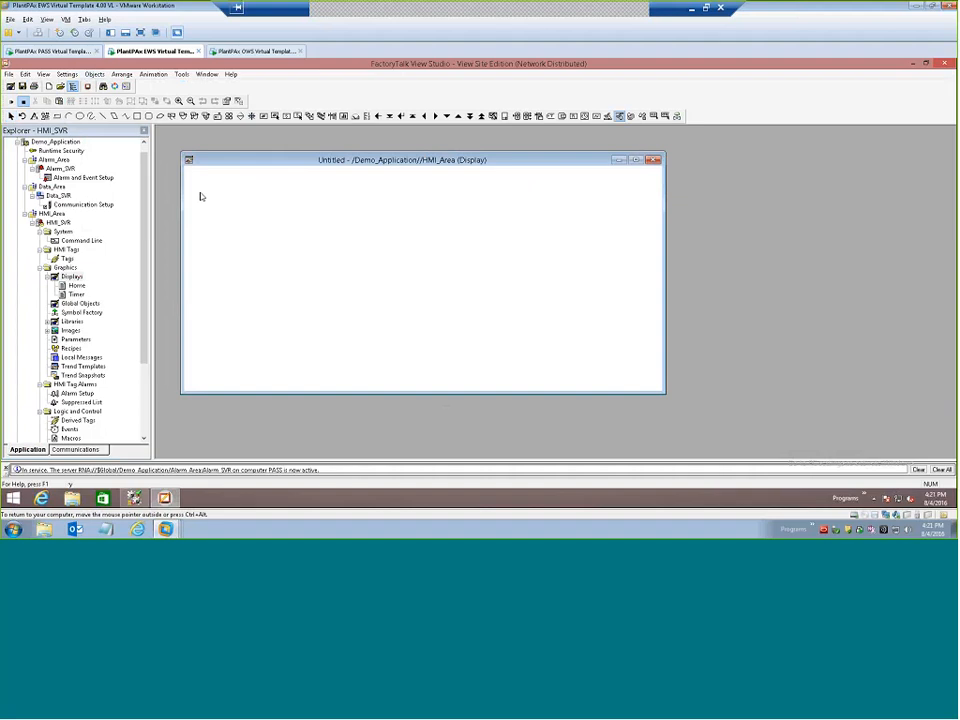
{"action": "left_click_drag", "start_coordinate": [209, 182], "coordinate": [634, 350]}
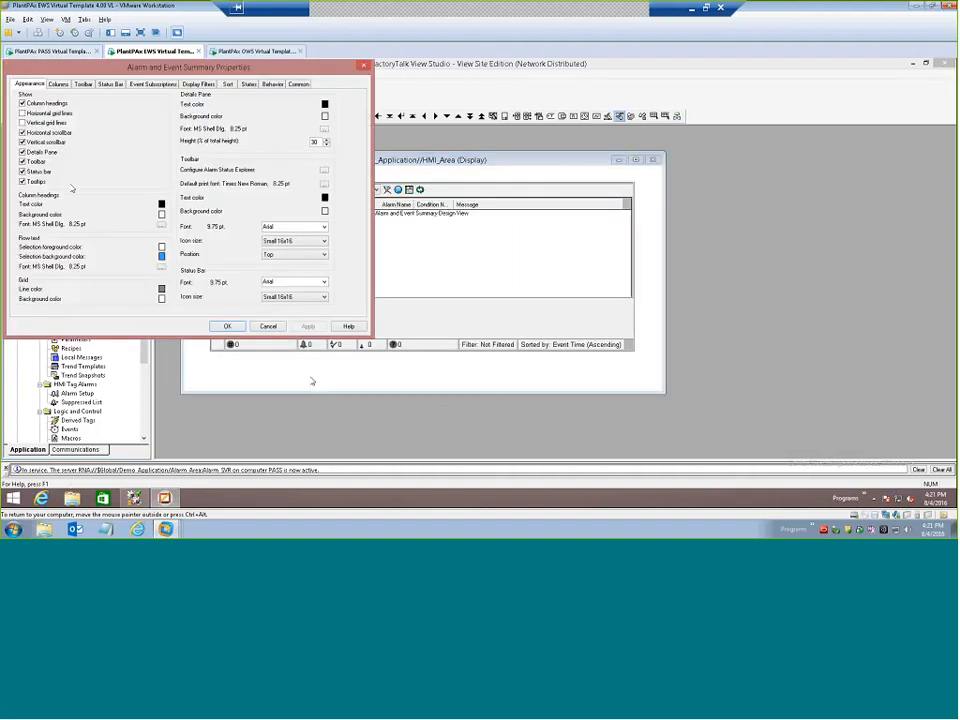
{"action": "left_click", "coordinate": [227, 326]}
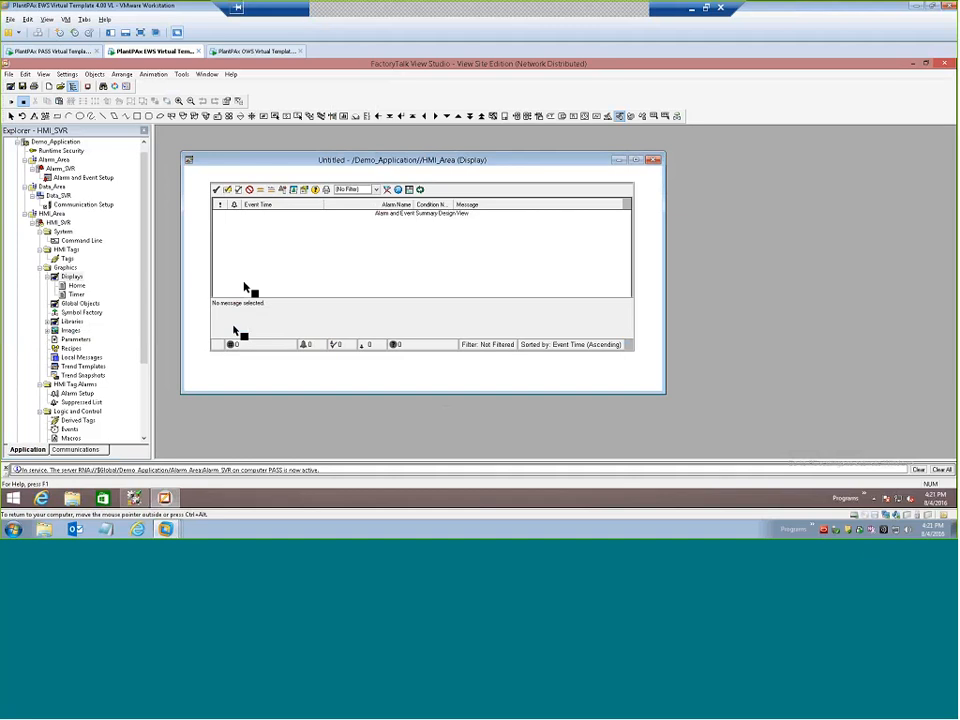
Draw a button below the alarm summary's lower-left corner and set its release action to Display Home.
{"action": "left_click", "coordinate": [94, 74]}
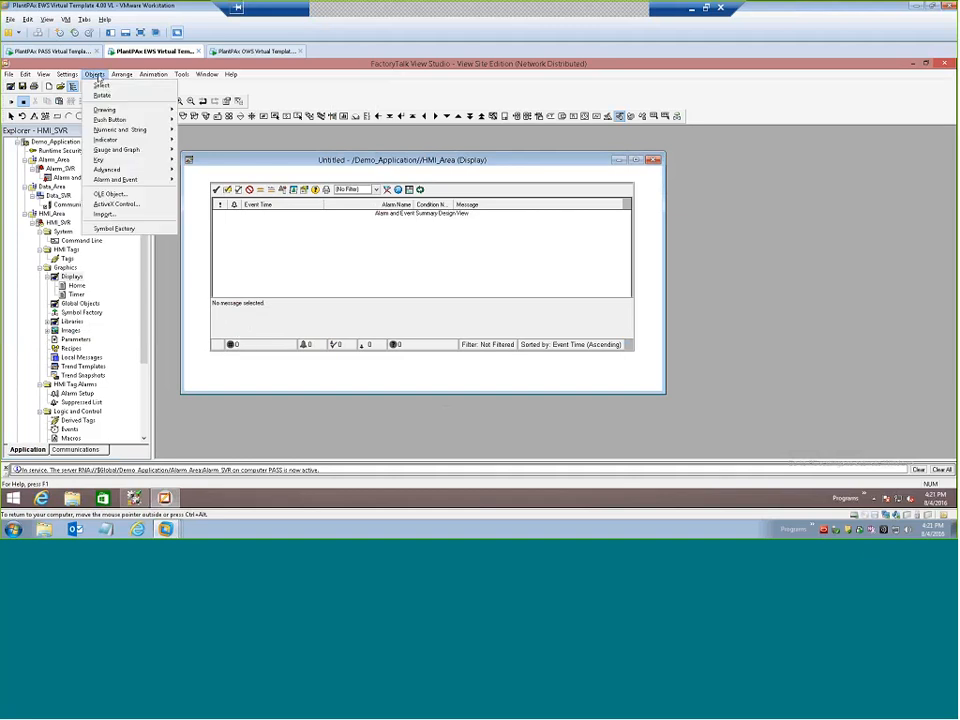
{"action": "mouse_move", "coordinate": [121, 121]}
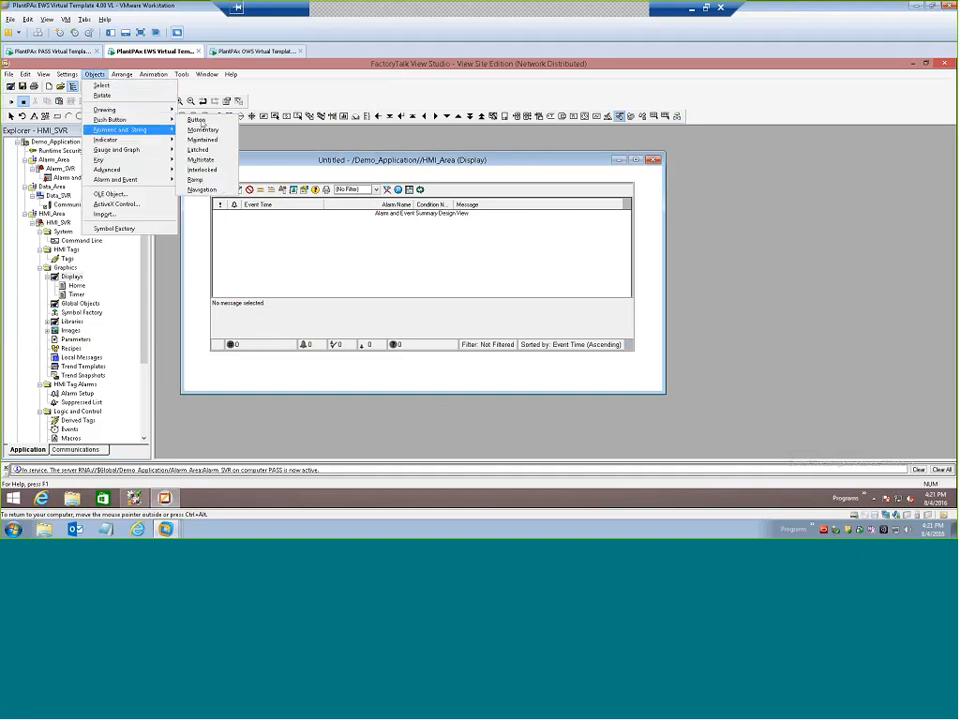
{"action": "left_click", "coordinate": [197, 120]}
{"action": "left_click_drag", "start_coordinate": [205, 360], "coordinate": [257, 383]}
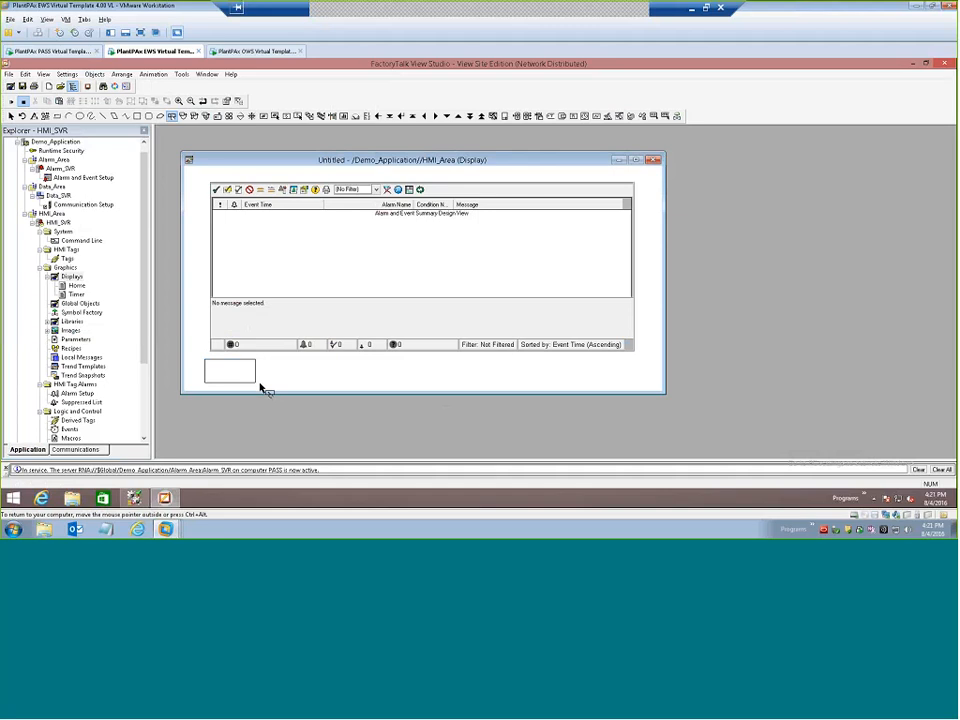
{"action": "left_click", "coordinate": [402, 162]}
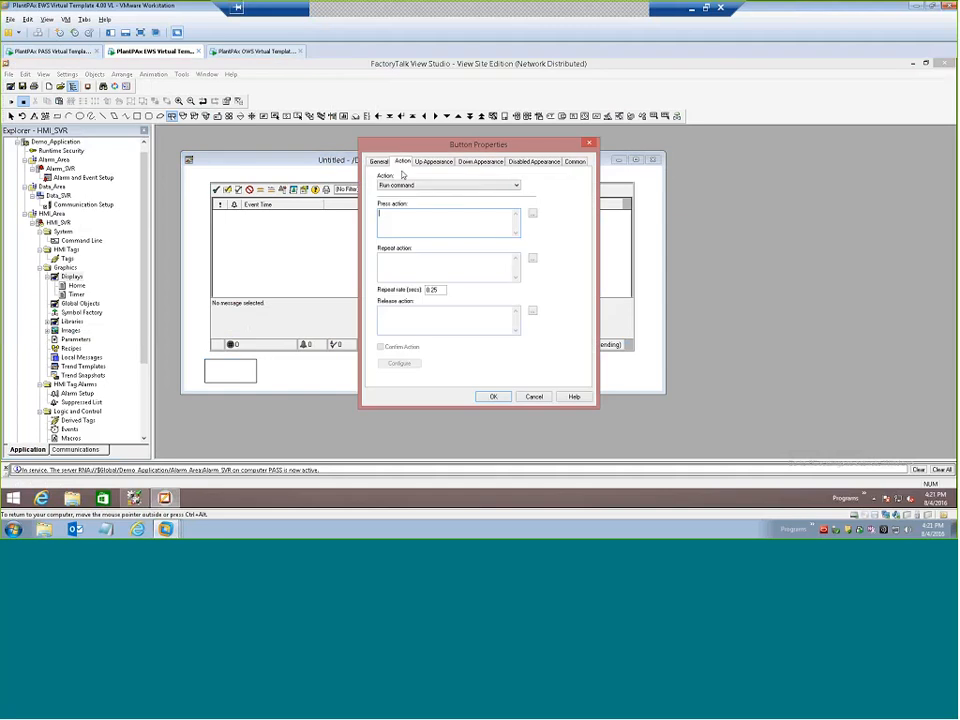
{"action": "left_click", "coordinate": [408, 319]}
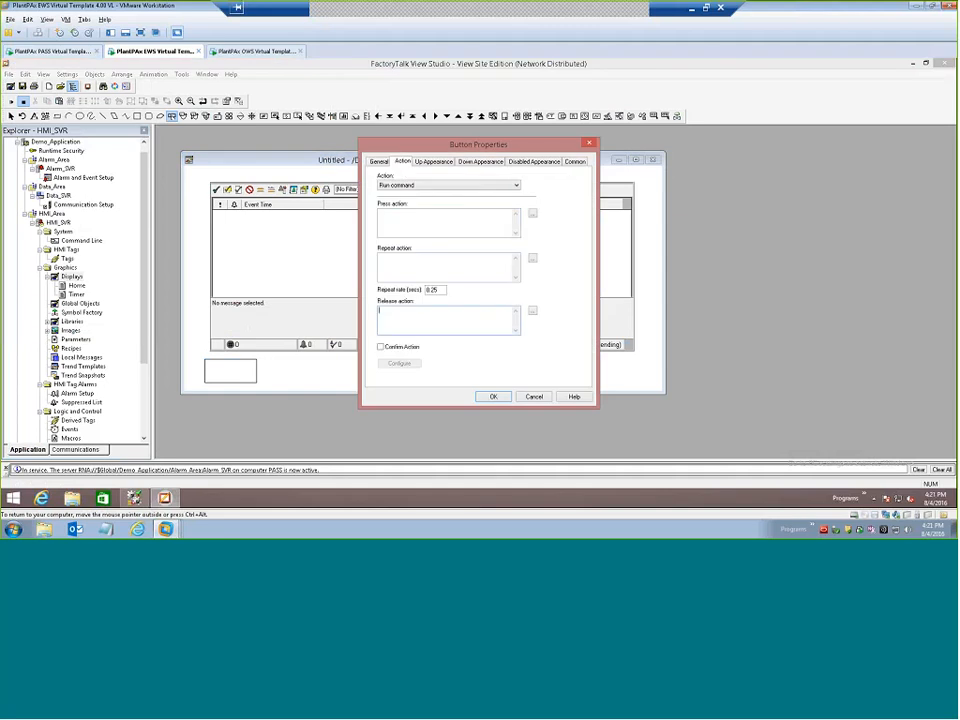
{"action": "type", "text": "Display Home"}
Copy the word Home from the release action into the button's caption and accept the button properties.
{"action": "key", "text": "ctrl+shift+Left"}
{"action": "key", "text": "ctrl+c"}
{"action": "left_click", "coordinate": [434, 163]}
{"action": "left_click", "coordinate": [436, 257]}
{"action": "key", "text": "ctrl+v"}
{"action": "left_click", "coordinate": [493, 396]}
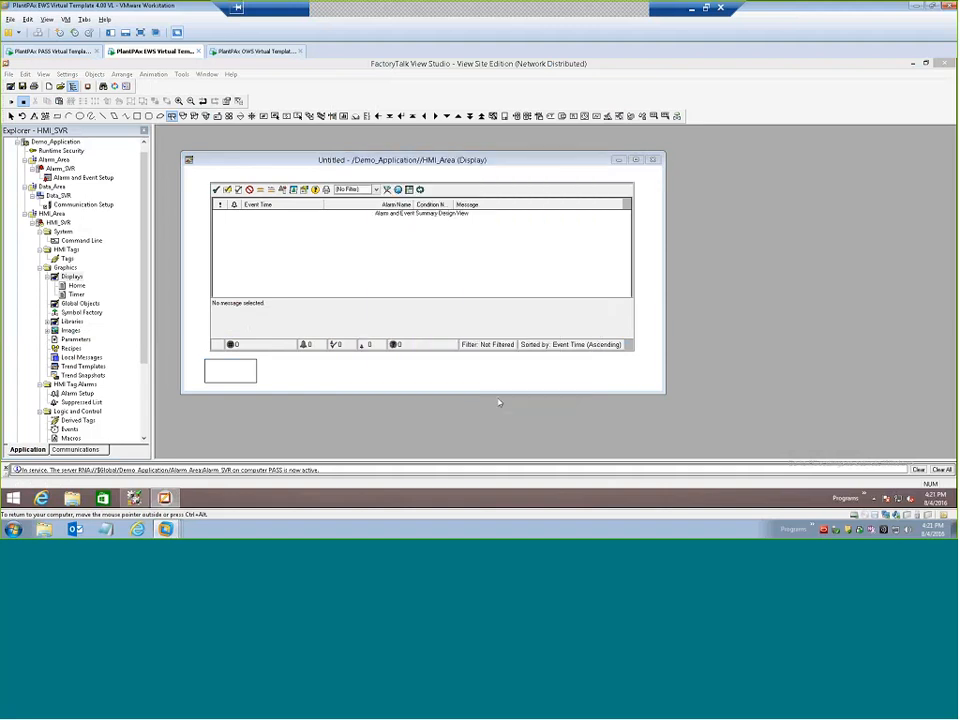
Close the new display and save it under the name Alarms.
{"action": "left_click", "coordinate": [654, 160]}
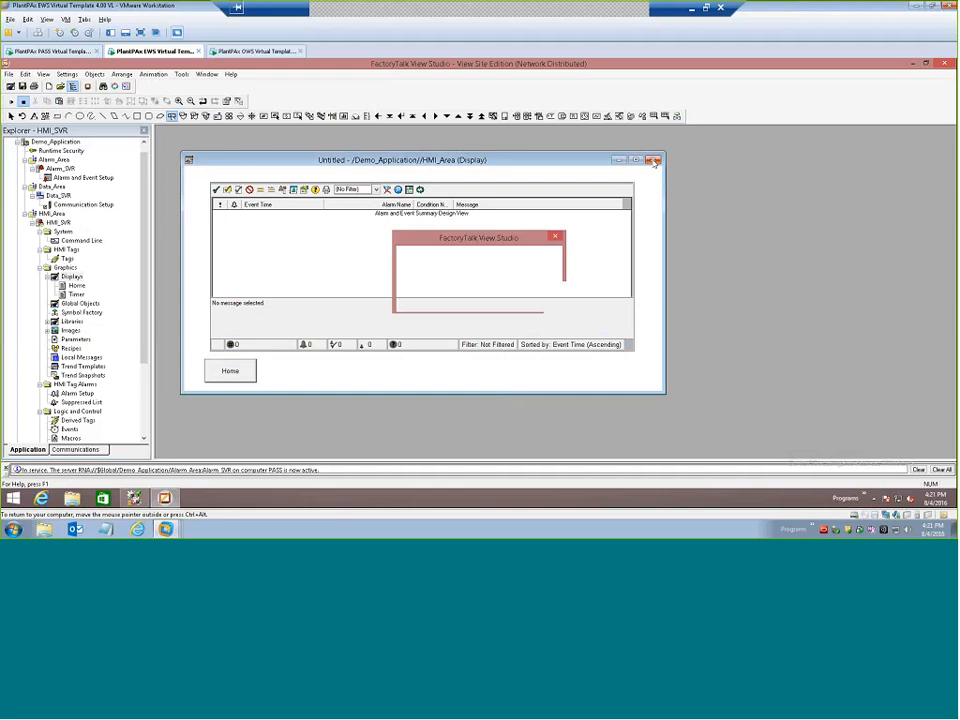
{"action": "left_click", "coordinate": [449, 303]}
{"action": "type", "text": "A"}
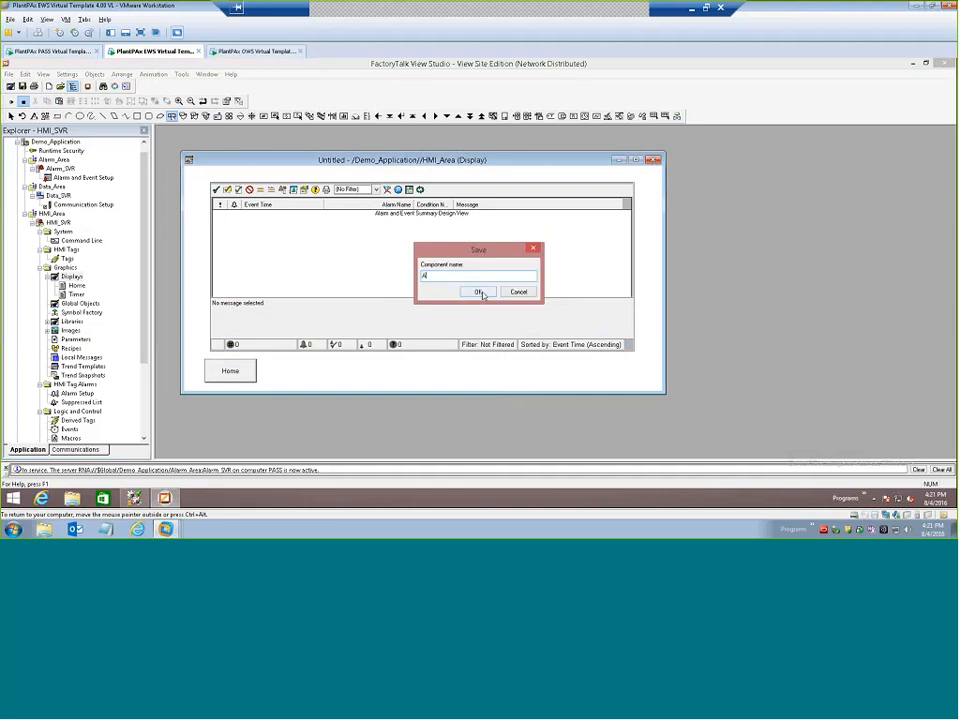
{"action": "type", "text": "larms"}
{"action": "left_click", "coordinate": [479, 292]}
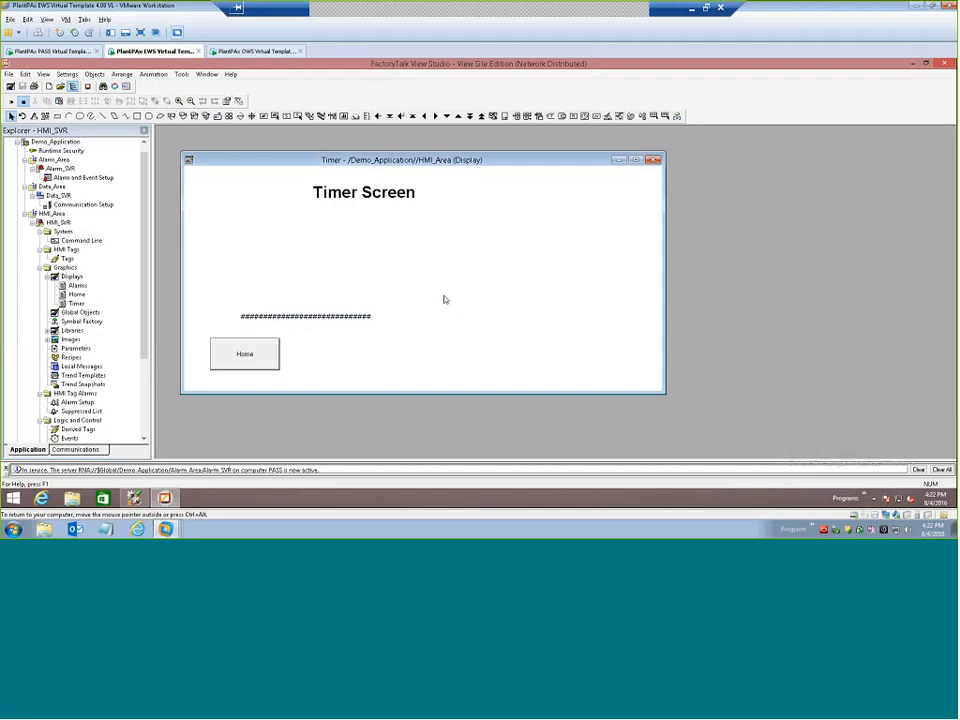
On the Home display, duplicate the Timer button beside the original and set the copy's release action to Display Alarms.
{"action": "double_click", "coordinate": [76, 294]}
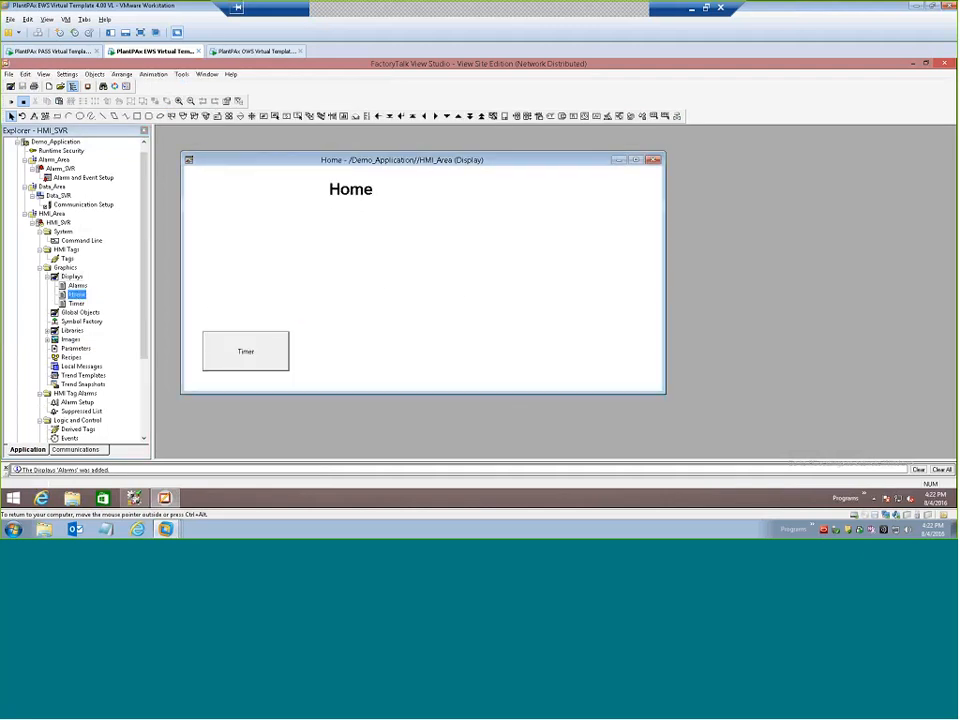
{"action": "left_click_drag", "start_coordinate": [268, 344], "coordinate": [357, 361]}
{"action": "double_click", "coordinate": [357, 361]}
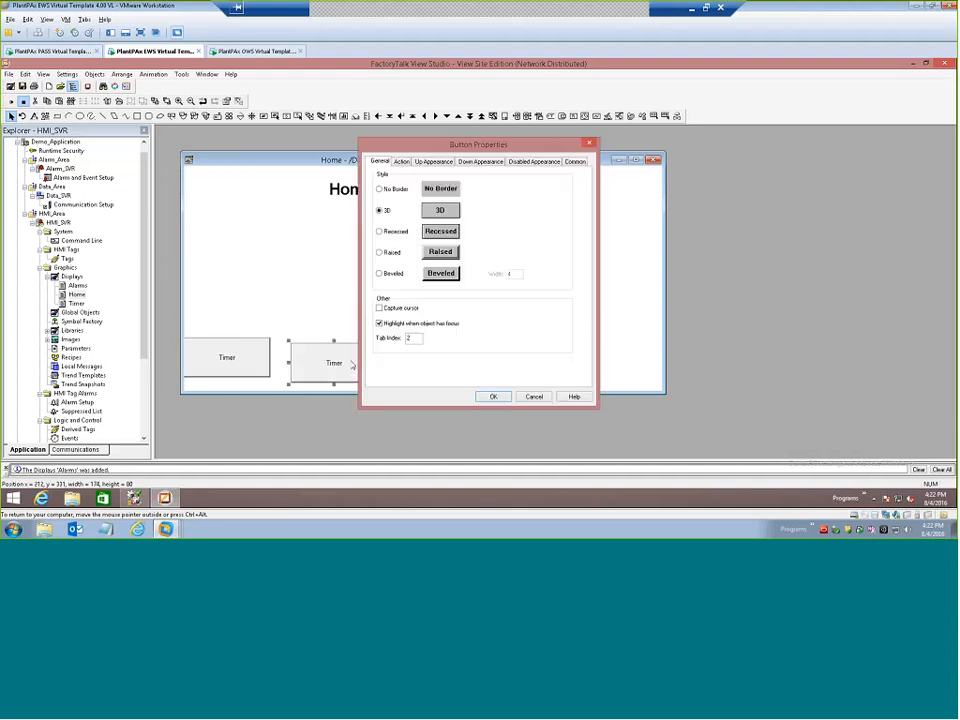
{"action": "left_click", "coordinate": [402, 161]}
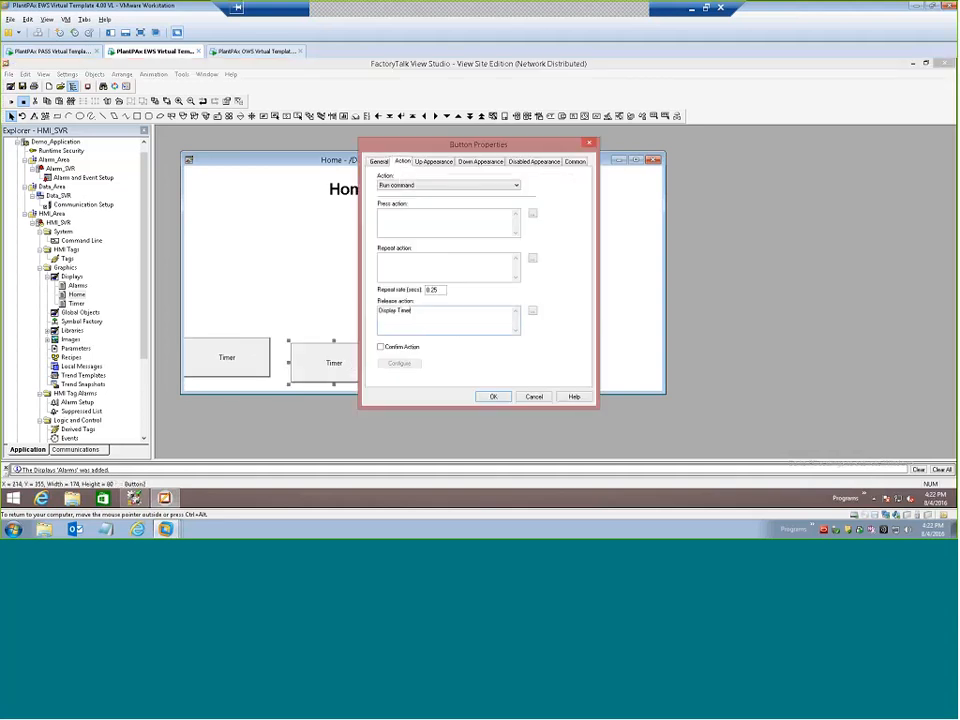
{"action": "double_click", "coordinate": [405, 311]}
{"action": "type", "text": "Alarms"}
Change the copied button's caption to Alarms and accept its properties.
{"action": "left_click", "coordinate": [434, 161]}
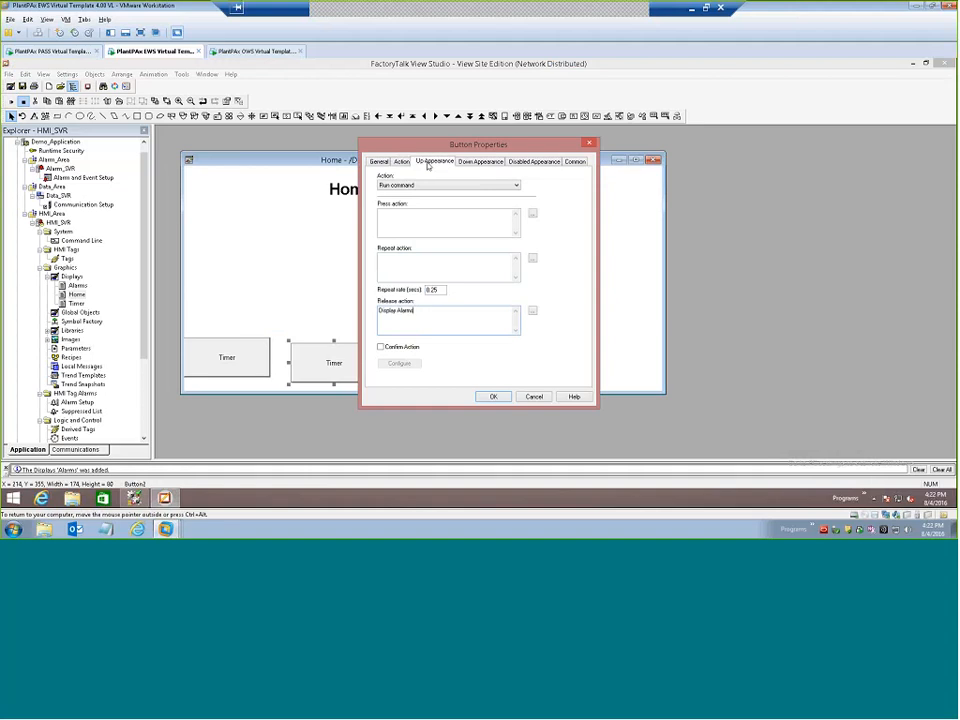
{"action": "left_click_drag", "start_coordinate": [398, 247], "coordinate": [380, 247]}
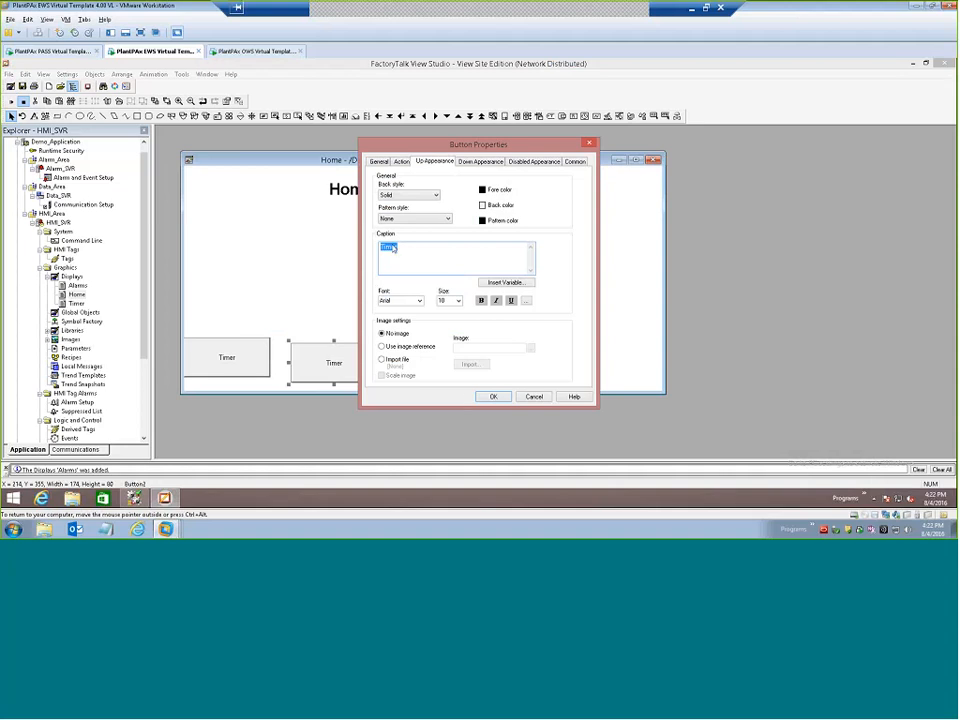
{"action": "left_click", "coordinate": [393, 247]}
{"action": "double_click", "coordinate": [393, 247]}
{"action": "type", "text": "Alarms"}
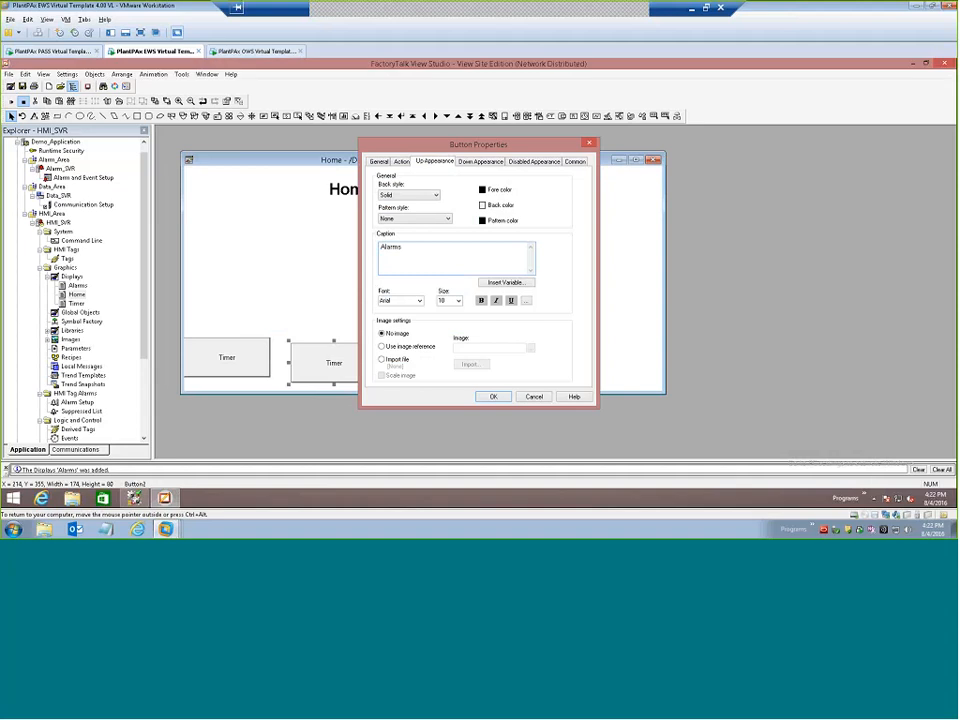
{"action": "left_click", "coordinate": [493, 396]}
Move the Timer button fully inside the Home display, next to the Alarms button, and save the display.
{"action": "left_click_drag", "start_coordinate": [267, 354], "coordinate": [280, 357]}
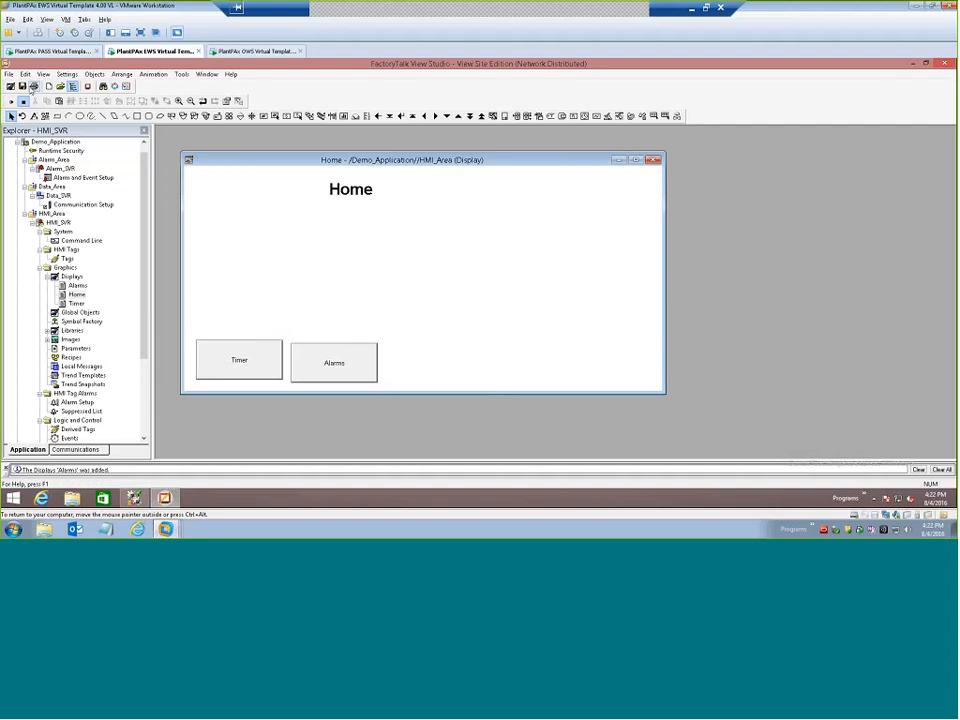
{"action": "left_click", "coordinate": [22, 86]}
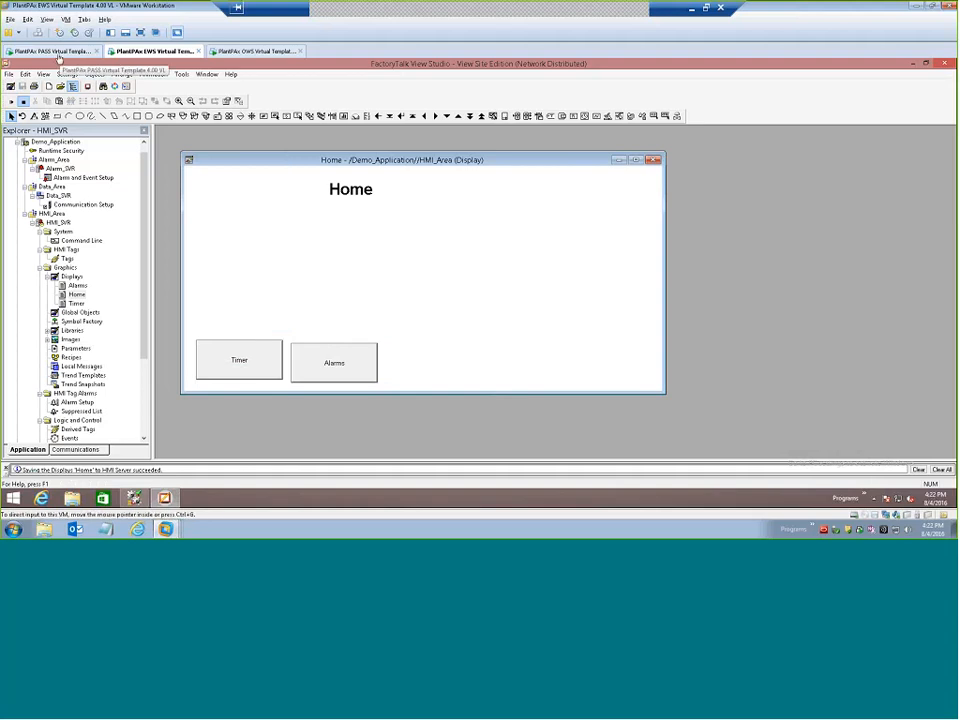
Switch to the OWS virtual machine, check the timer alarms on the running client's Alarms display, and return to Home.
{"action": "left_click", "coordinate": [254, 50]}
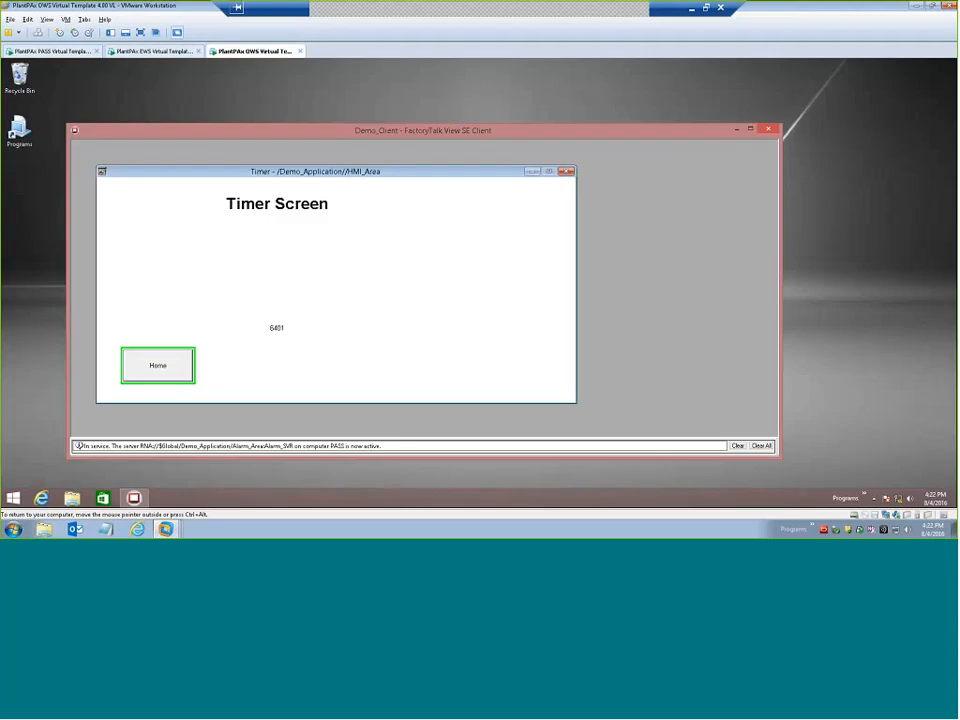
{"action": "left_click", "coordinate": [178, 370]}
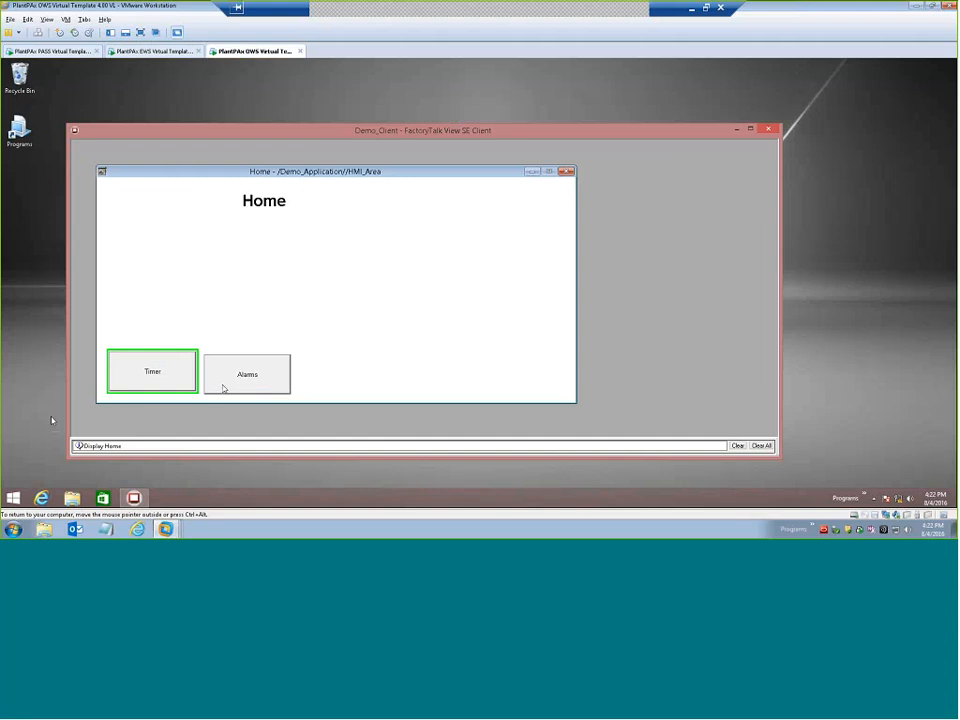
{"action": "left_click", "coordinate": [239, 381]}
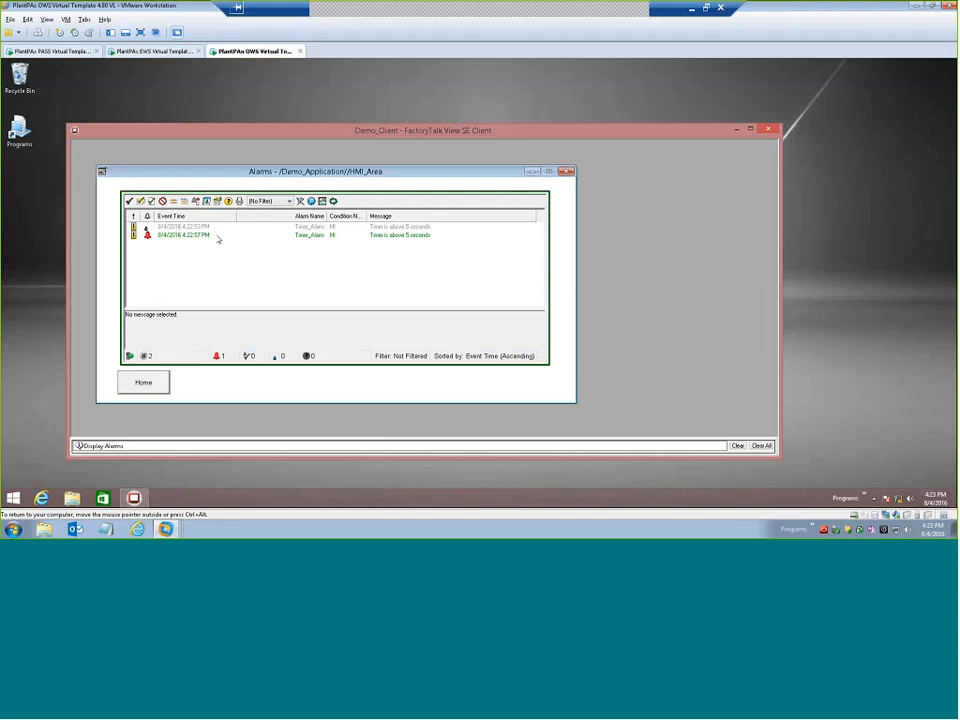
{"action": "left_click", "coordinate": [143, 382]}
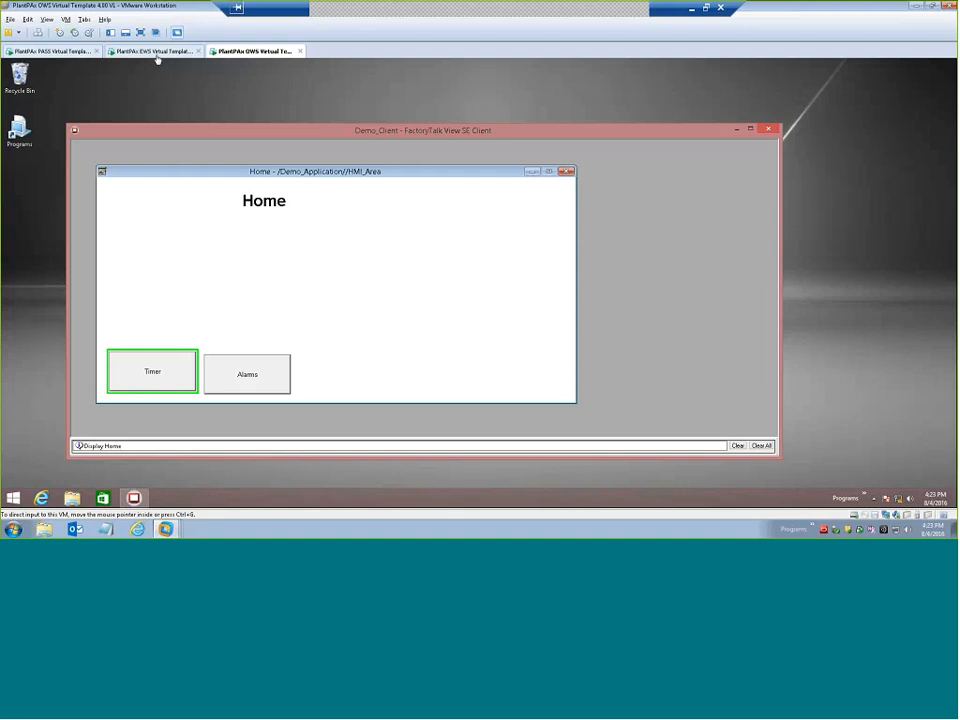
Leave the virtual machines for PowerPoint and run the slide show from the demonstration slide to the Questions slide.
{"action": "left_click", "coordinate": [144, 53]}
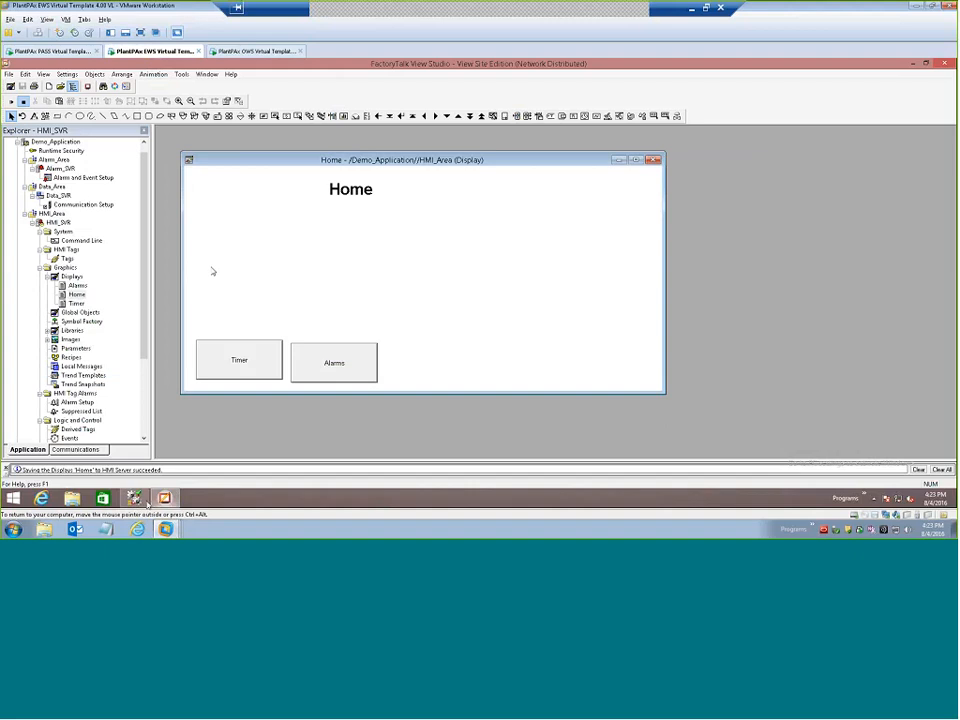
{"action": "left_click", "coordinate": [691, 9]}
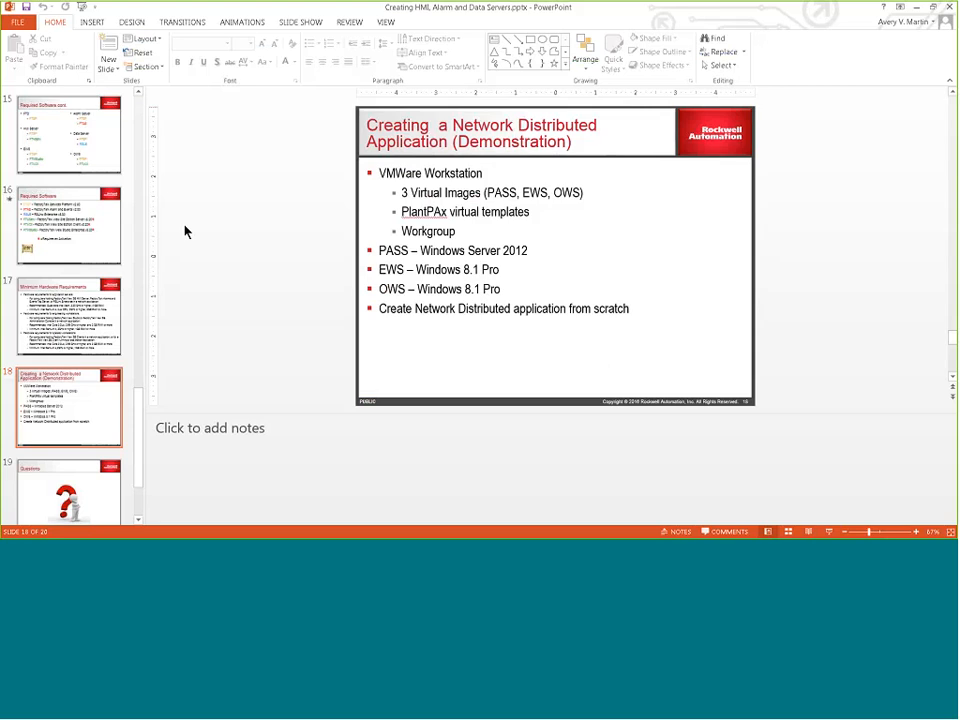
{"action": "key", "text": "shift+F5"}
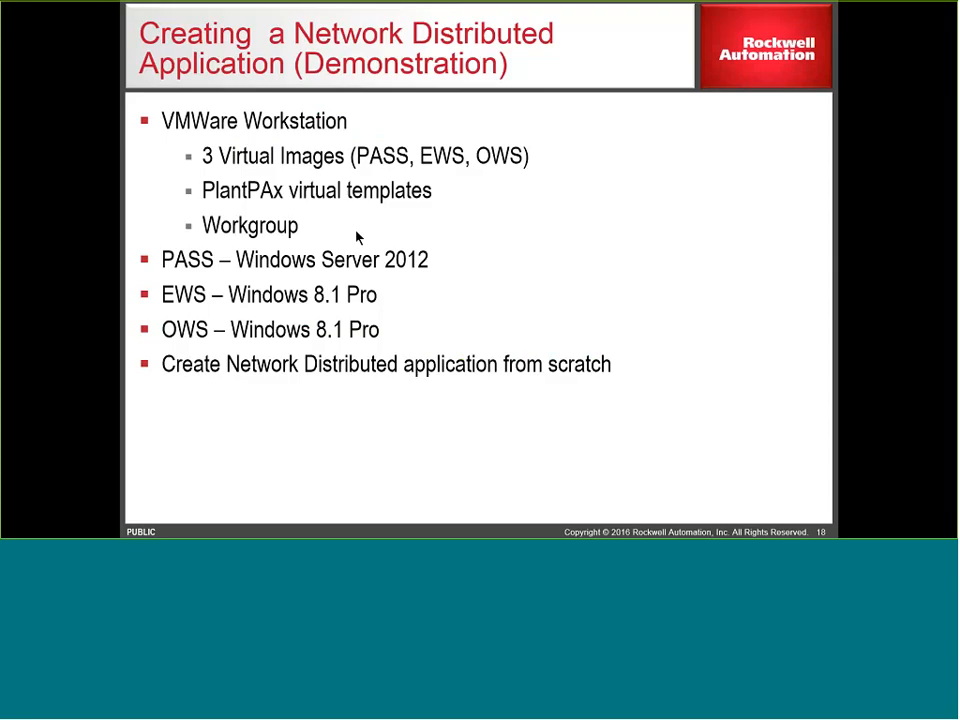
{"action": "key", "text": "Right"}
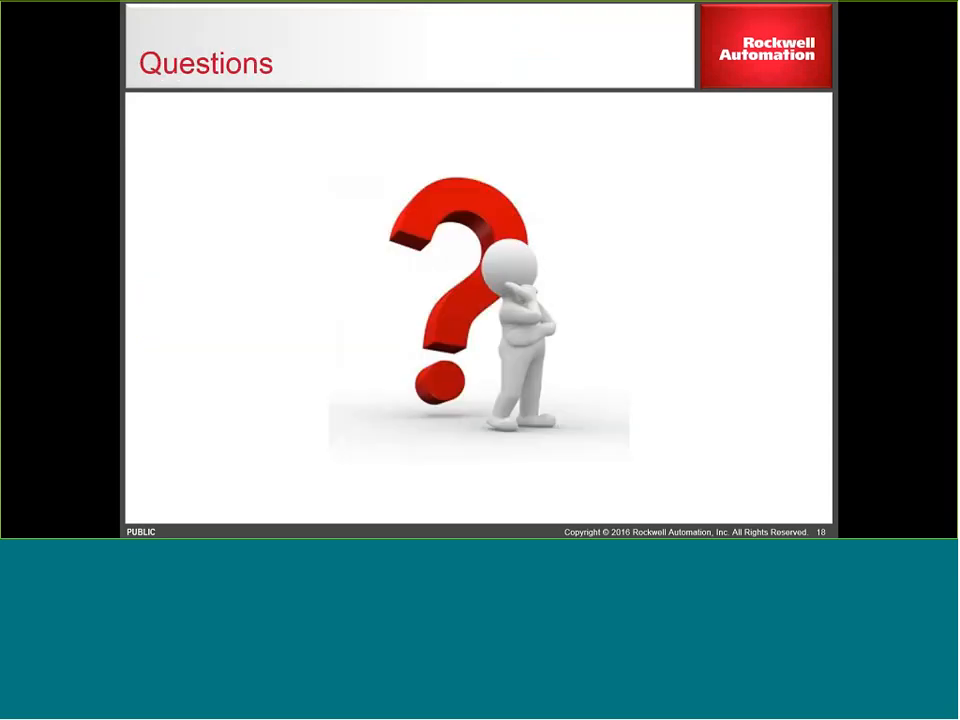
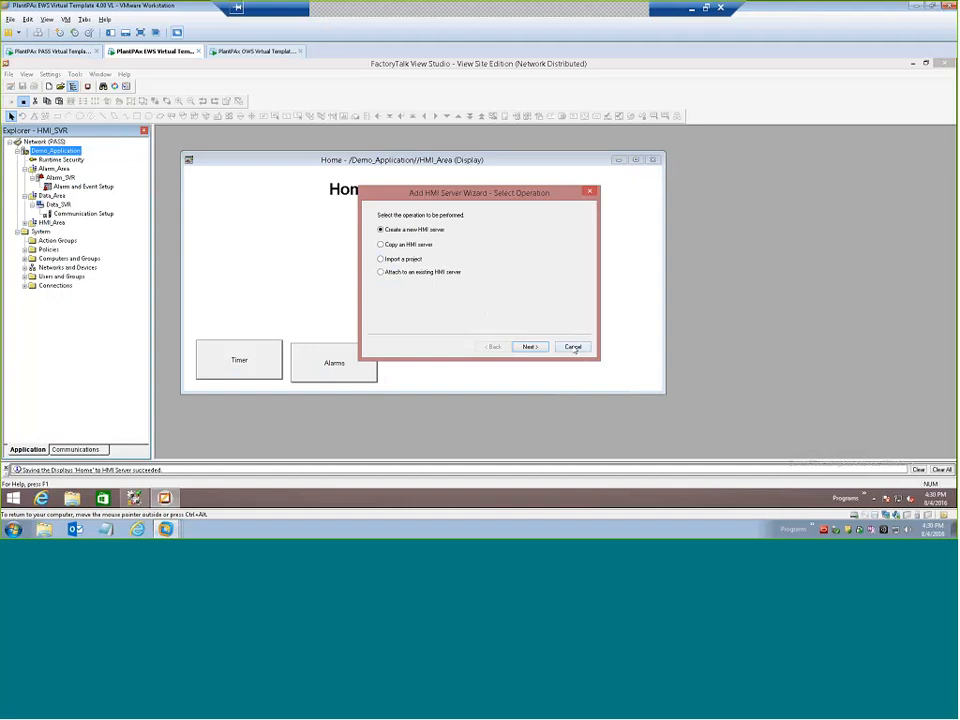
Cancel the Add HMI Server Wizard and return to the Home display.
{"action": "left_click", "coordinate": [573, 347]}
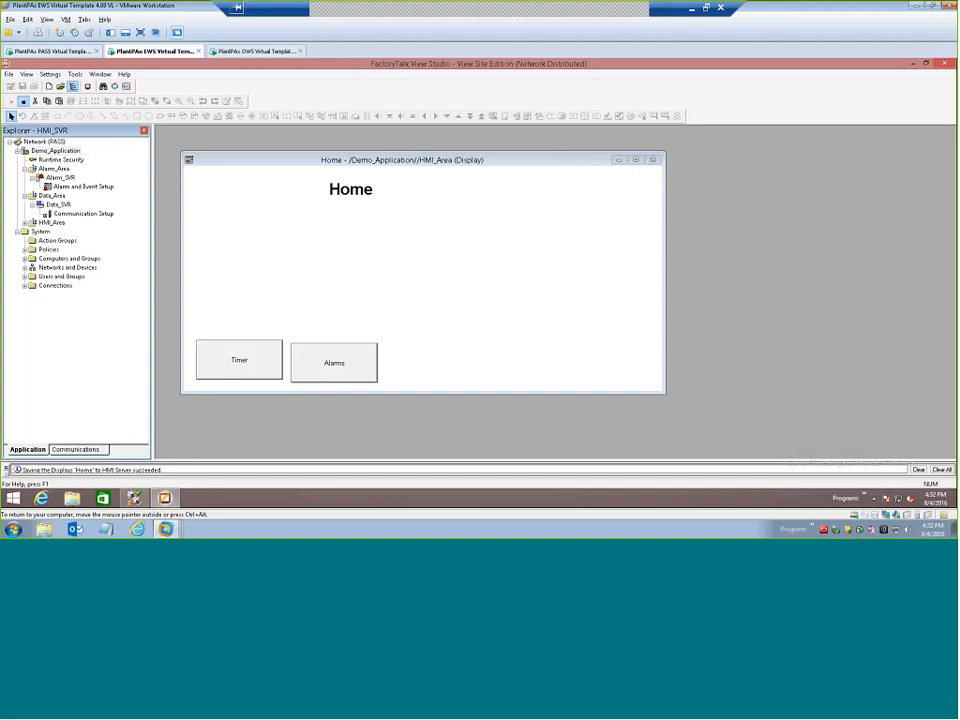
{"action": "right_click", "coordinate": [318, 272]}
{"action": "left_click", "coordinate": [251, 300]}
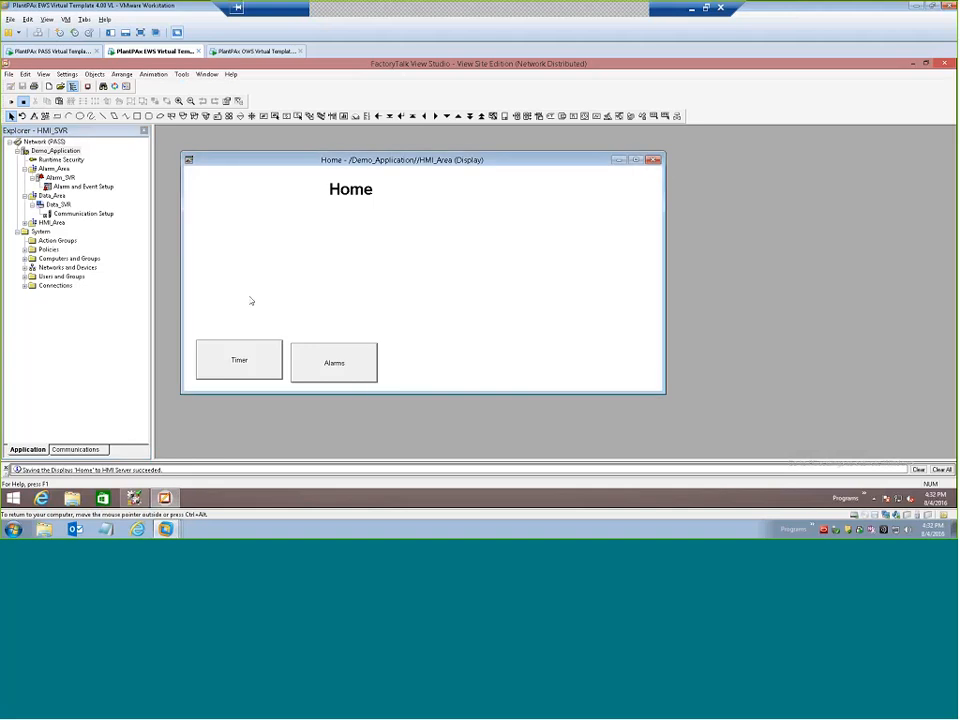
Expand HMI_Area in the application tree and open its Timer display for editing.
{"action": "left_click", "coordinate": [25, 223]}
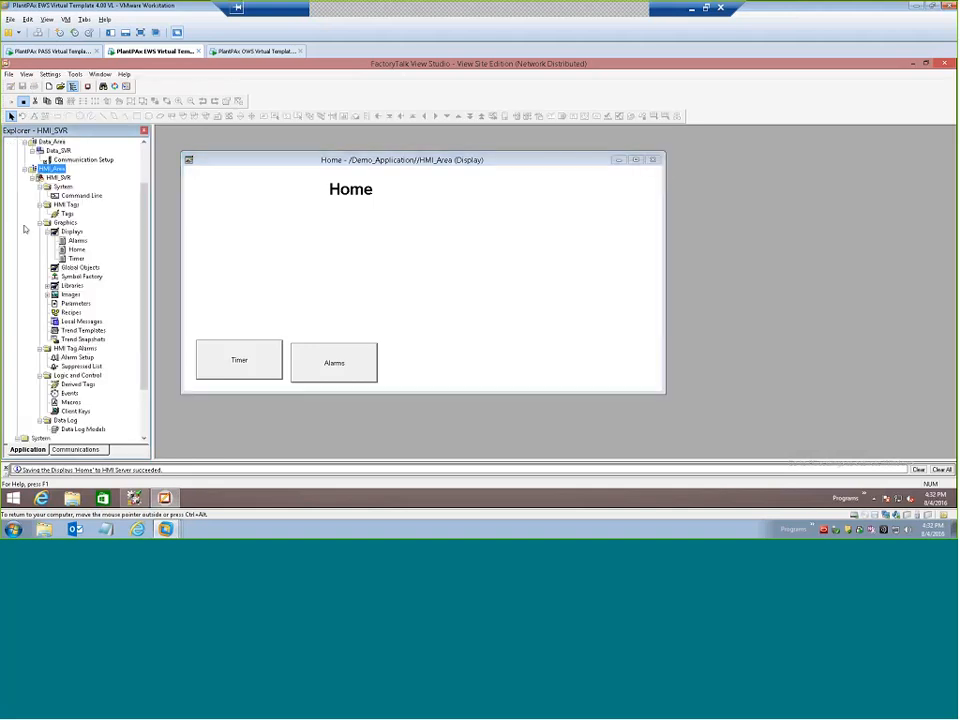
{"action": "double_click", "coordinate": [76, 258]}
{"action": "right_click", "coordinate": [327, 266]}
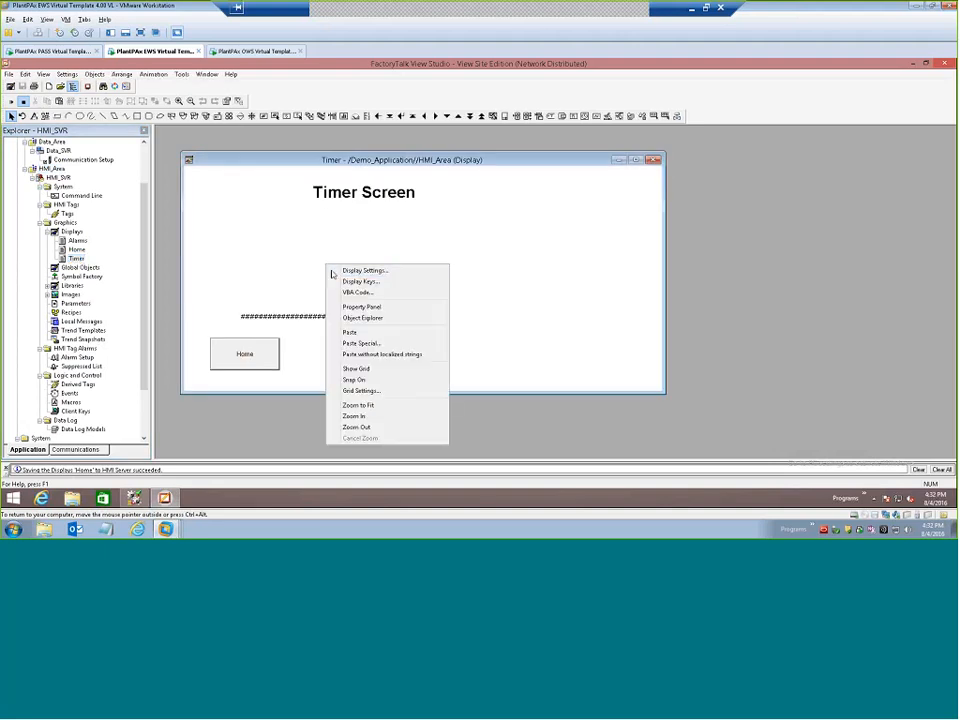
{"action": "left_click", "coordinate": [544, 287]}
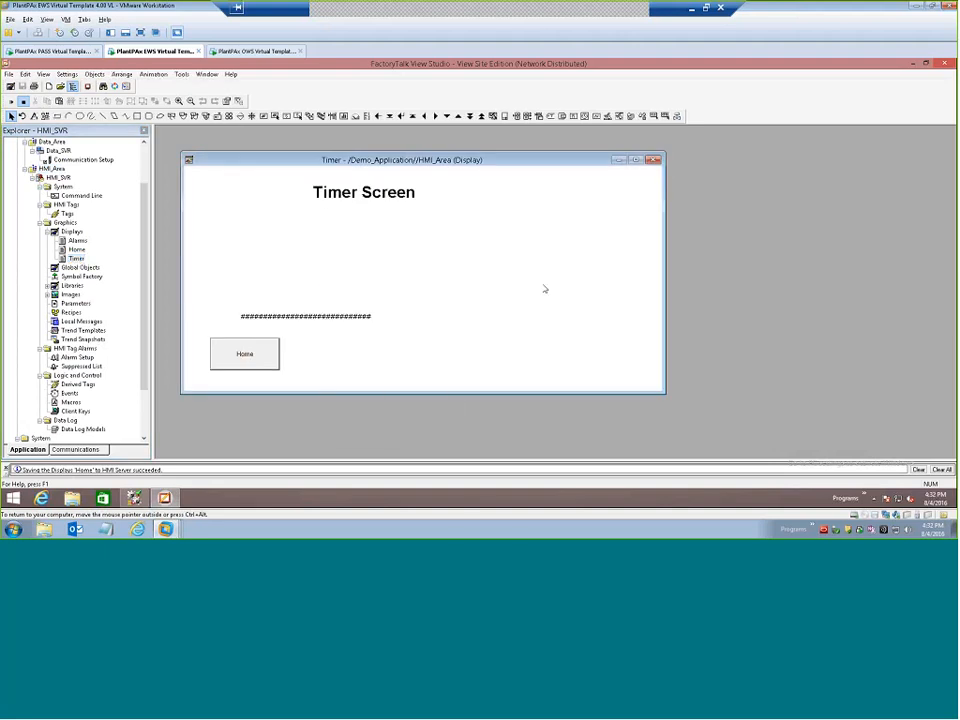
Select security code A in the Timer display's settings, and discard the change.
{"action": "right_click", "coordinate": [379, 253]}
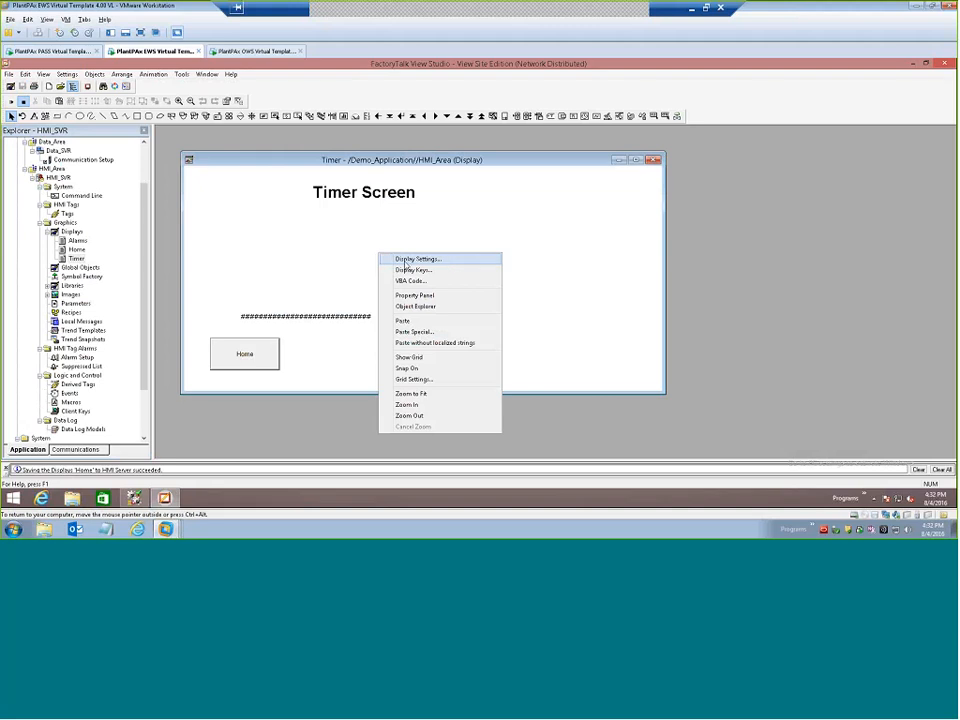
{"action": "left_click", "coordinate": [397, 259]}
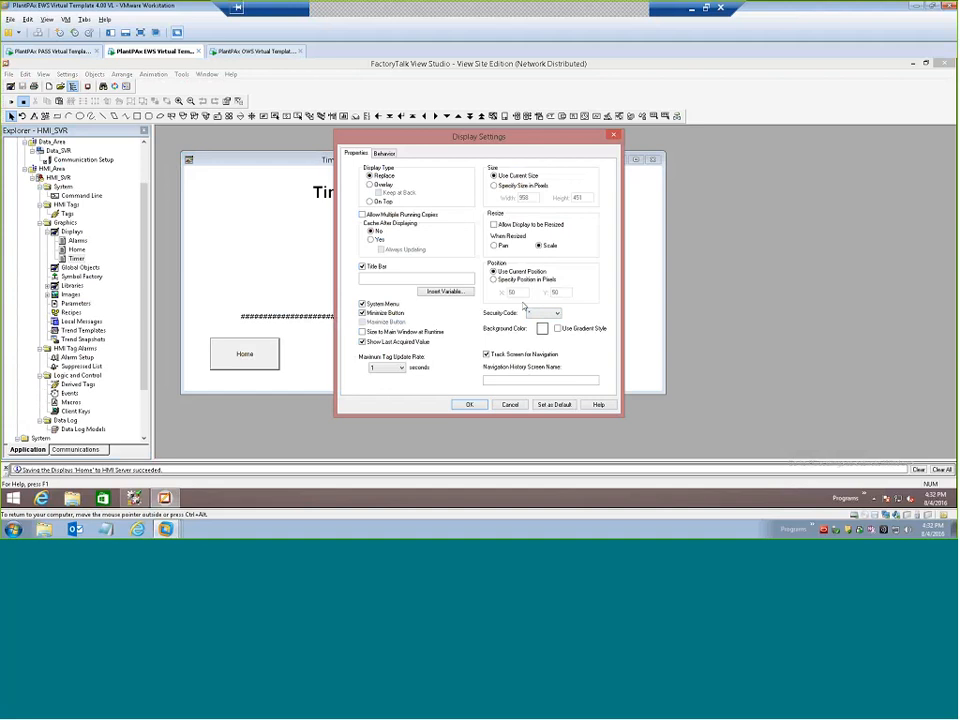
{"action": "left_click", "coordinate": [544, 315]}
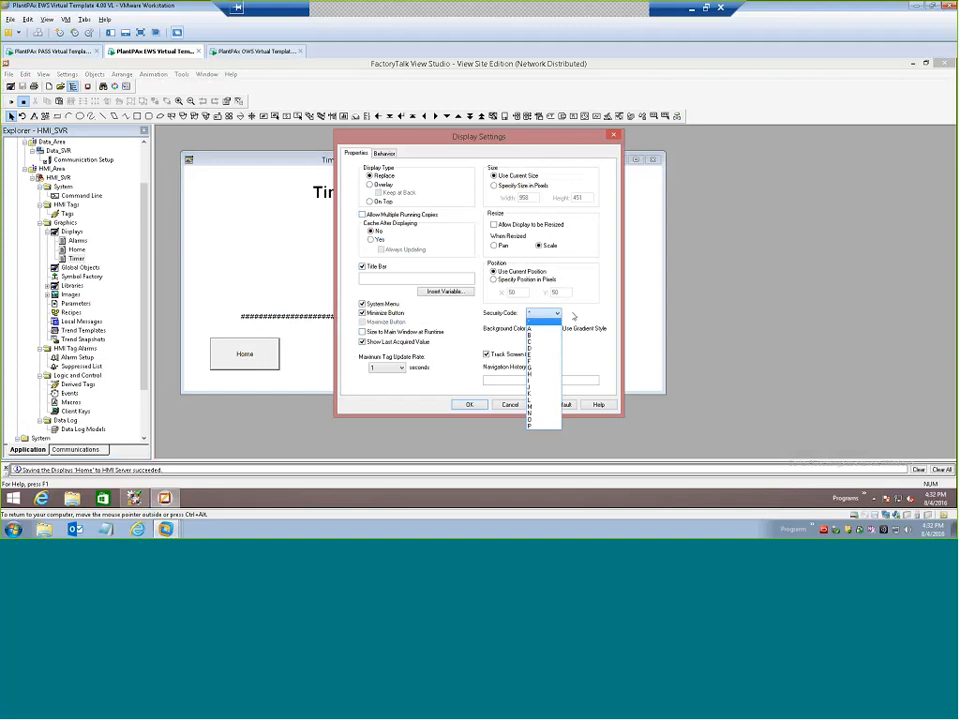
{"action": "left_click", "coordinate": [538, 329]}
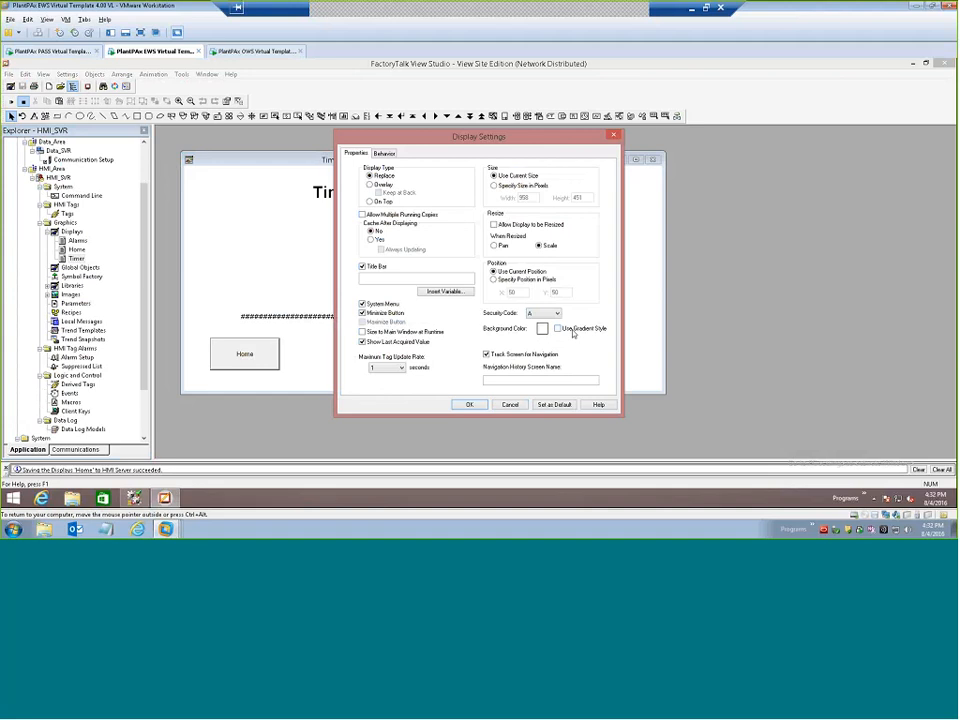
{"action": "left_click", "coordinate": [510, 405]}
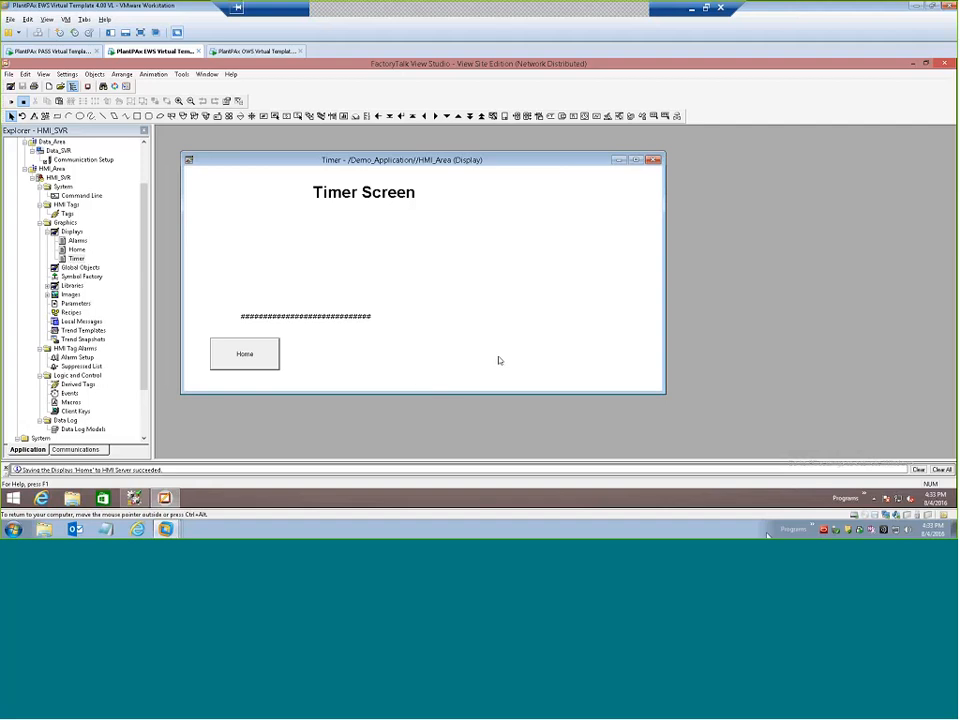
Open the HMI Server Backup and Restore tool to view its backup and restore operations, and close it.
{"action": "left_click", "coordinate": [865, 495]}
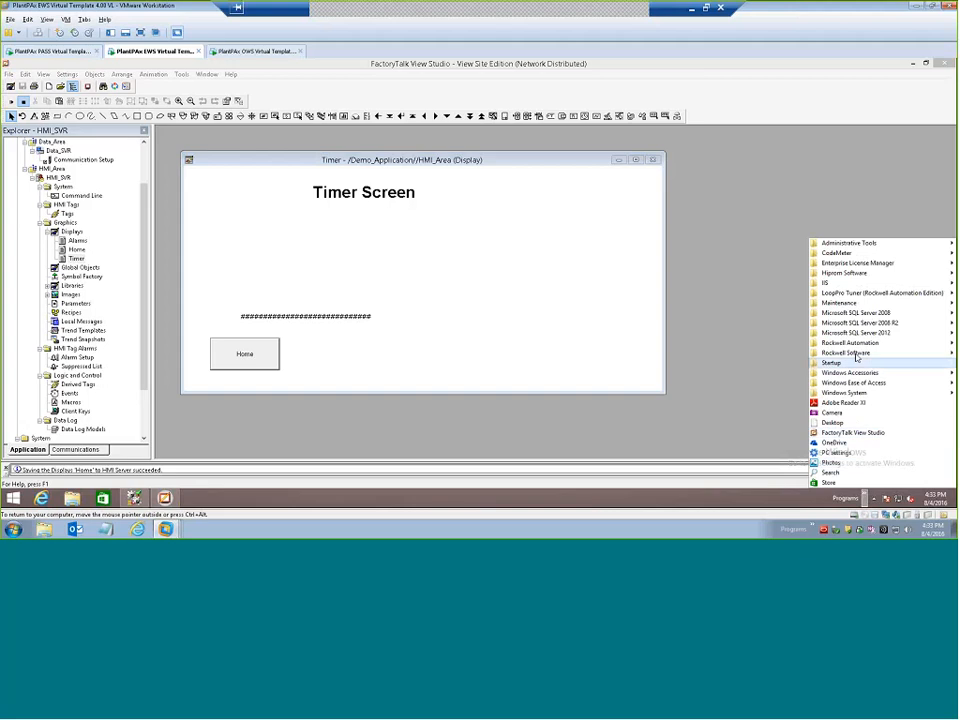
{"action": "mouse_move", "coordinate": [850, 352]}
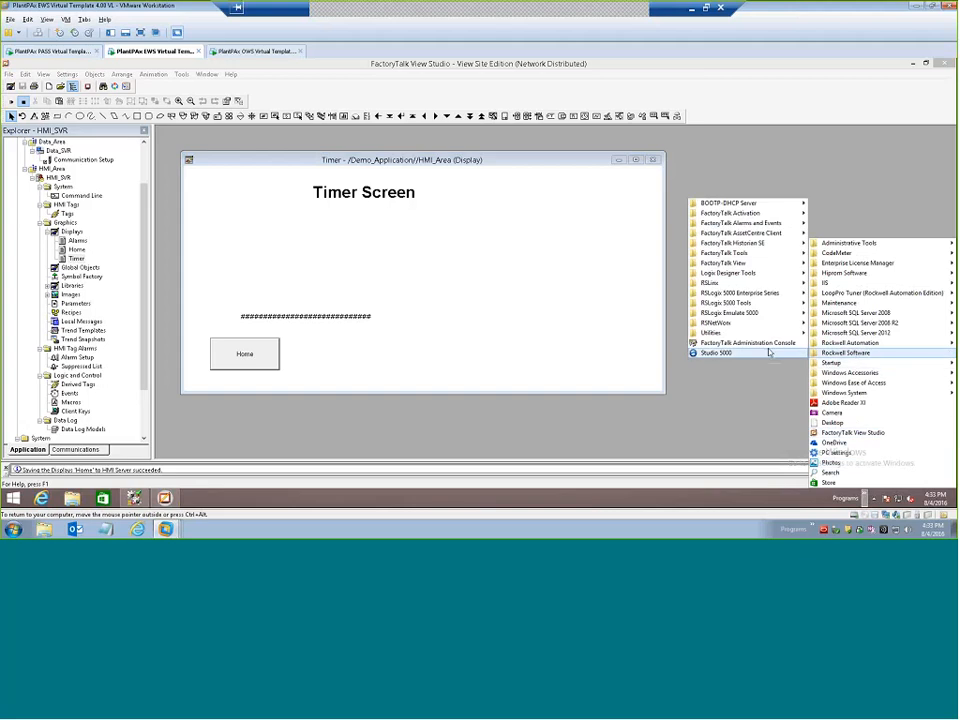
{"action": "mouse_move", "coordinate": [738, 263]}
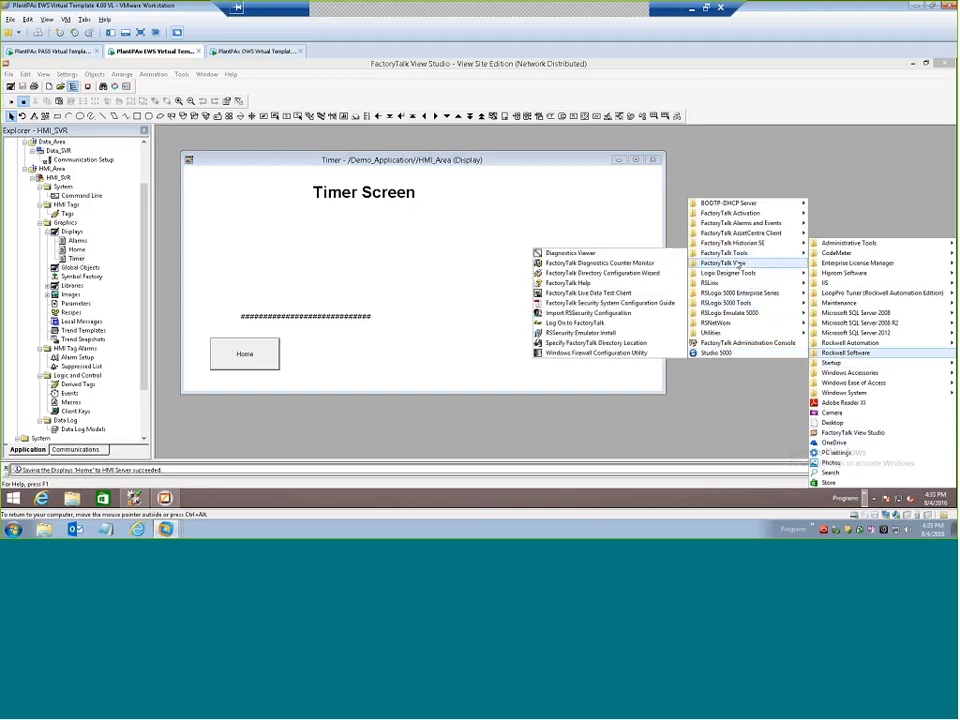
{"action": "mouse_move", "coordinate": [631, 266]}
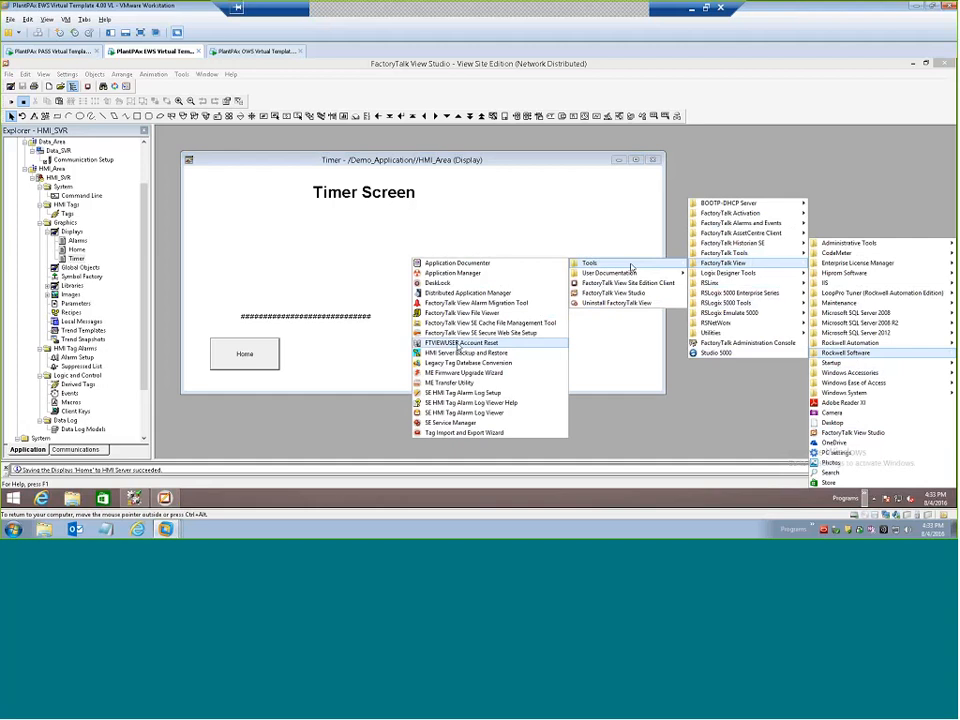
{"action": "left_click", "coordinate": [456, 353]}
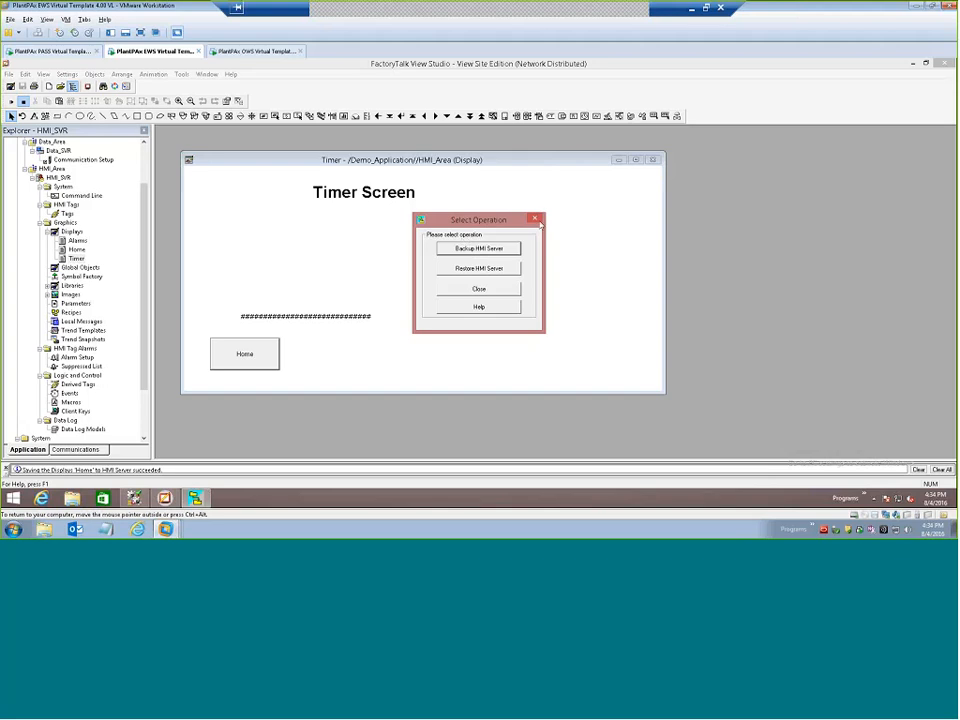
{"action": "left_click", "coordinate": [536, 219]}
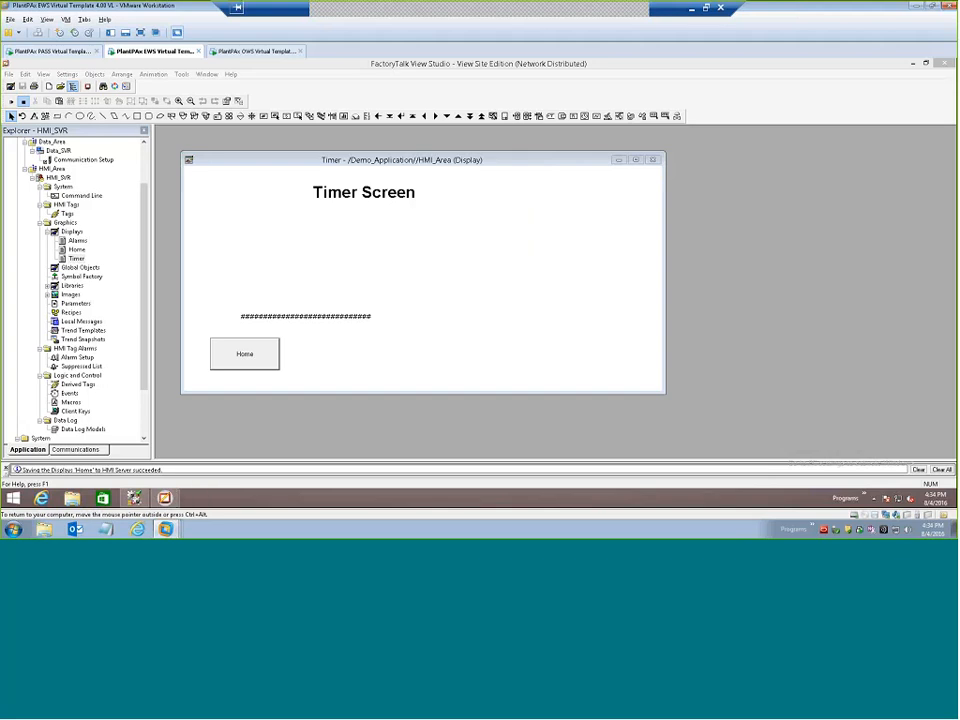